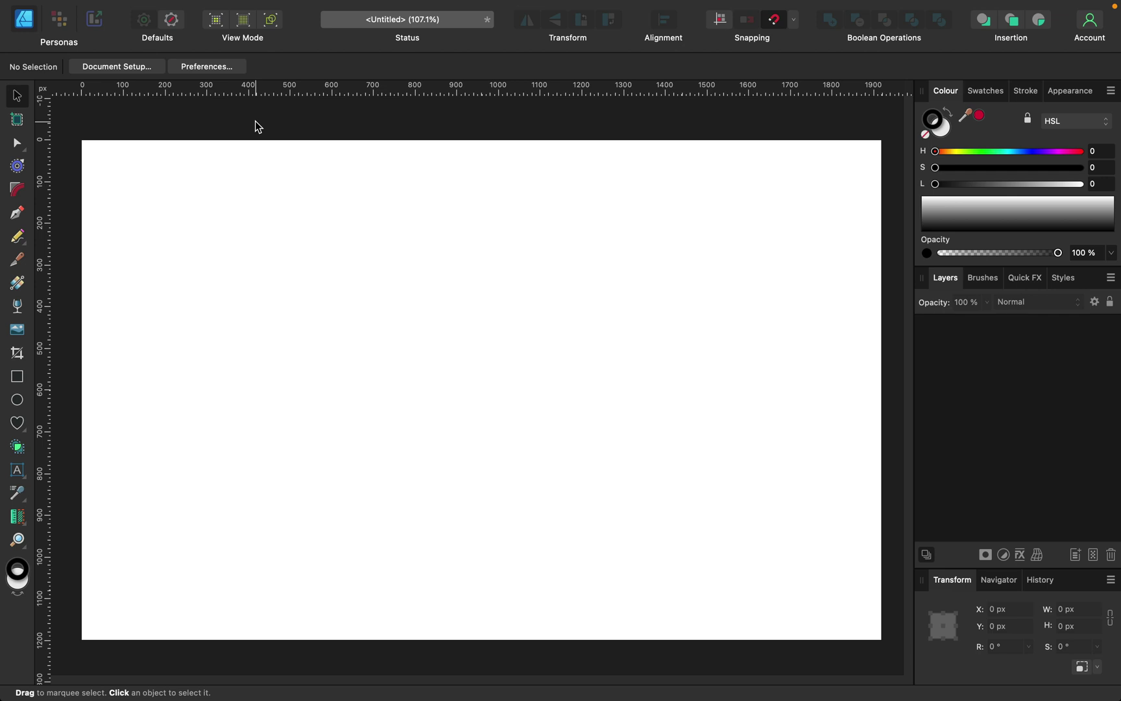
Draw a straight horizontal line with the Pen tool and set its stroke width to 8.5 pt.
{"action": "left_click", "coordinate": [20, 427]}
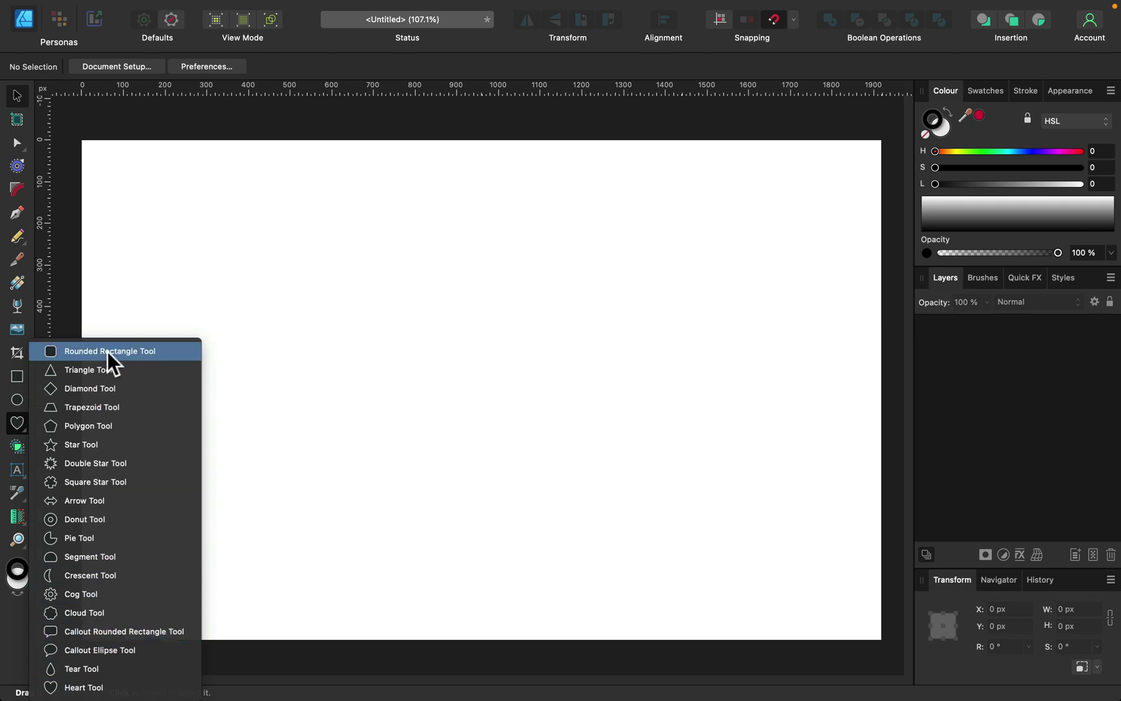
{"action": "left_click", "coordinate": [18, 423]}
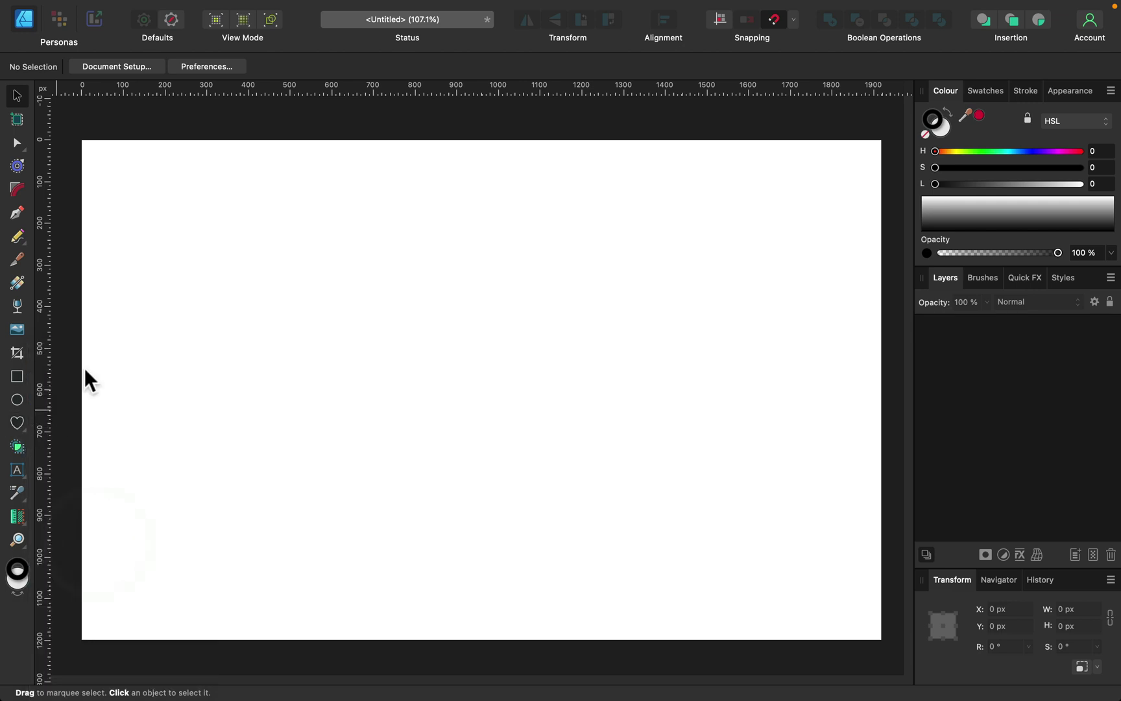
{"action": "left_click", "coordinate": [18, 212]}
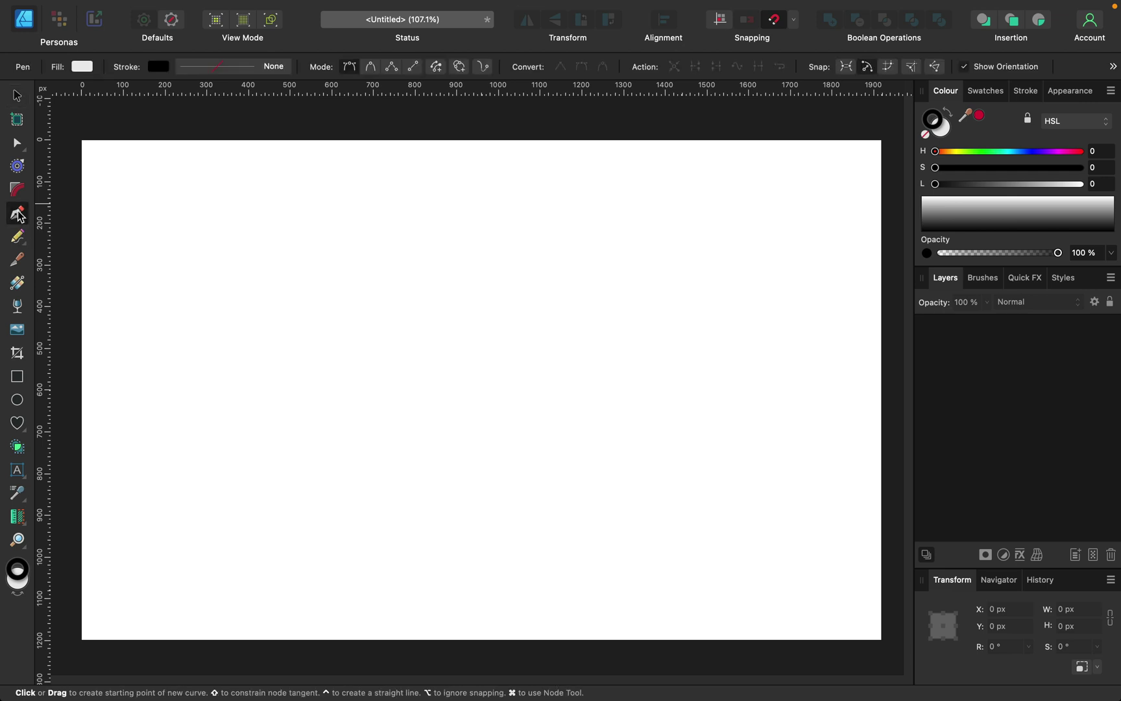
{"action": "left_click", "coordinate": [302, 243], "text": "shift"}
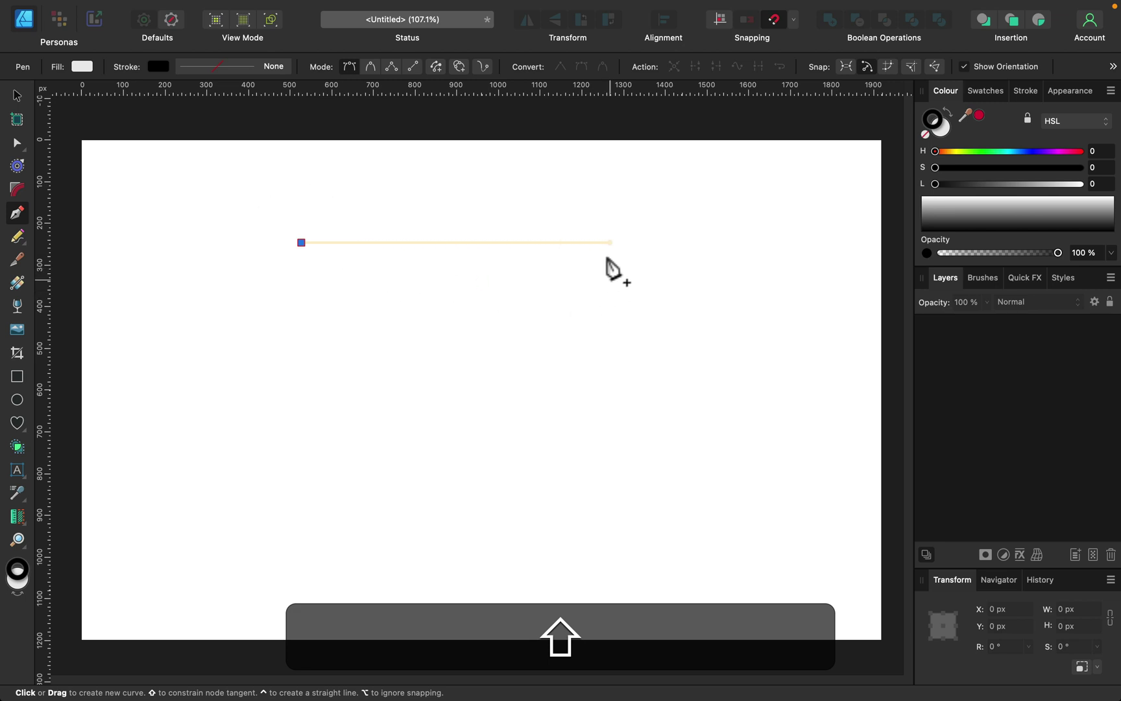
{"action": "left_click", "coordinate": [598, 242], "text": "shift"}
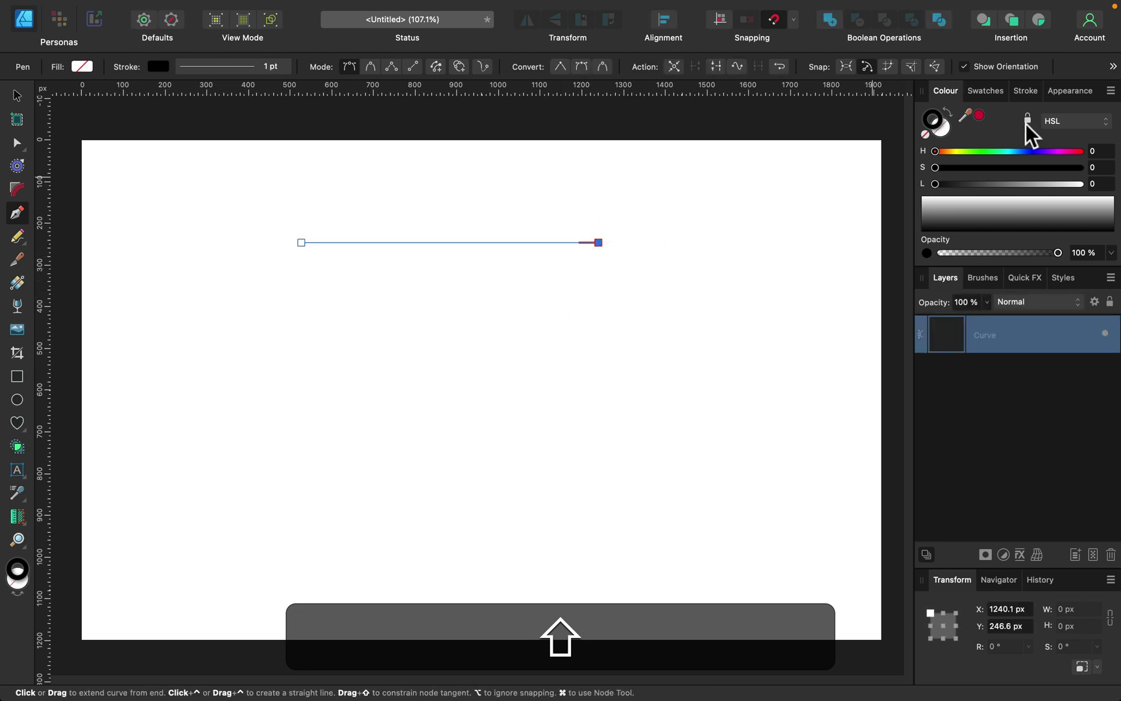
{"action": "left_click", "coordinate": [1034, 91]}
{"action": "left_click_drag", "start_coordinate": [1001, 138], "coordinate": [996, 138]}
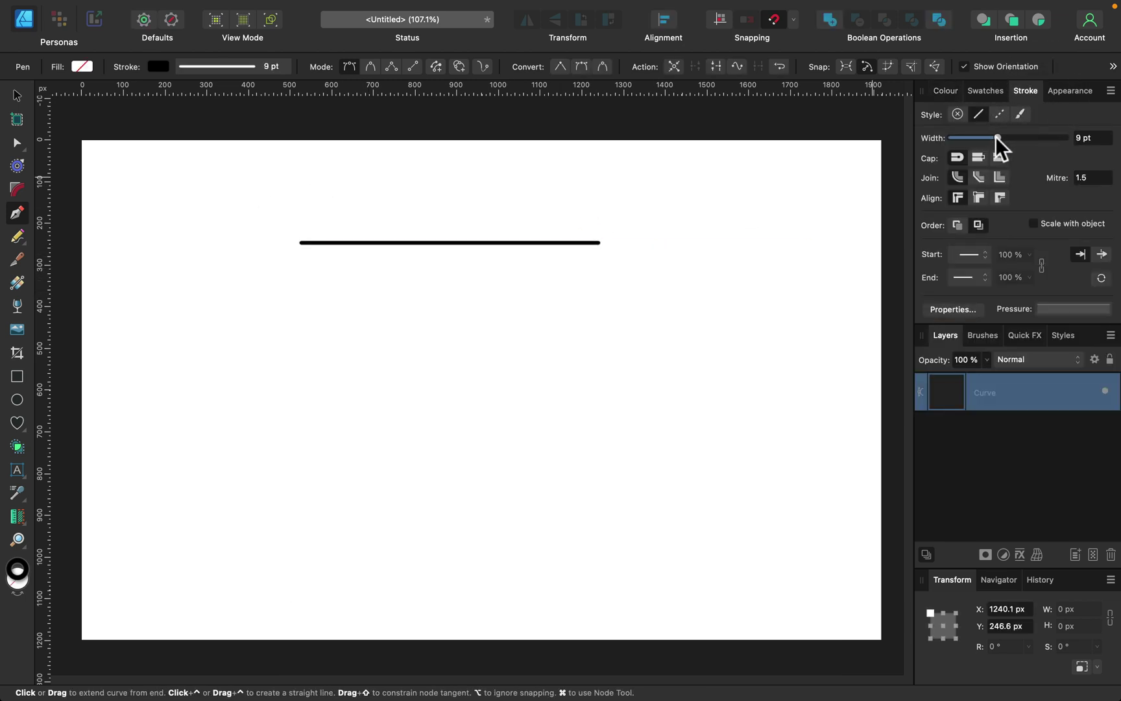
Deselect it and draw a second, angle-constrained diagonal line toward the lower right.
{"action": "left_click", "coordinate": [16, 95]}
{"action": "left_click", "coordinate": [220, 248]}
{"action": "left_click", "coordinate": [17, 212]}
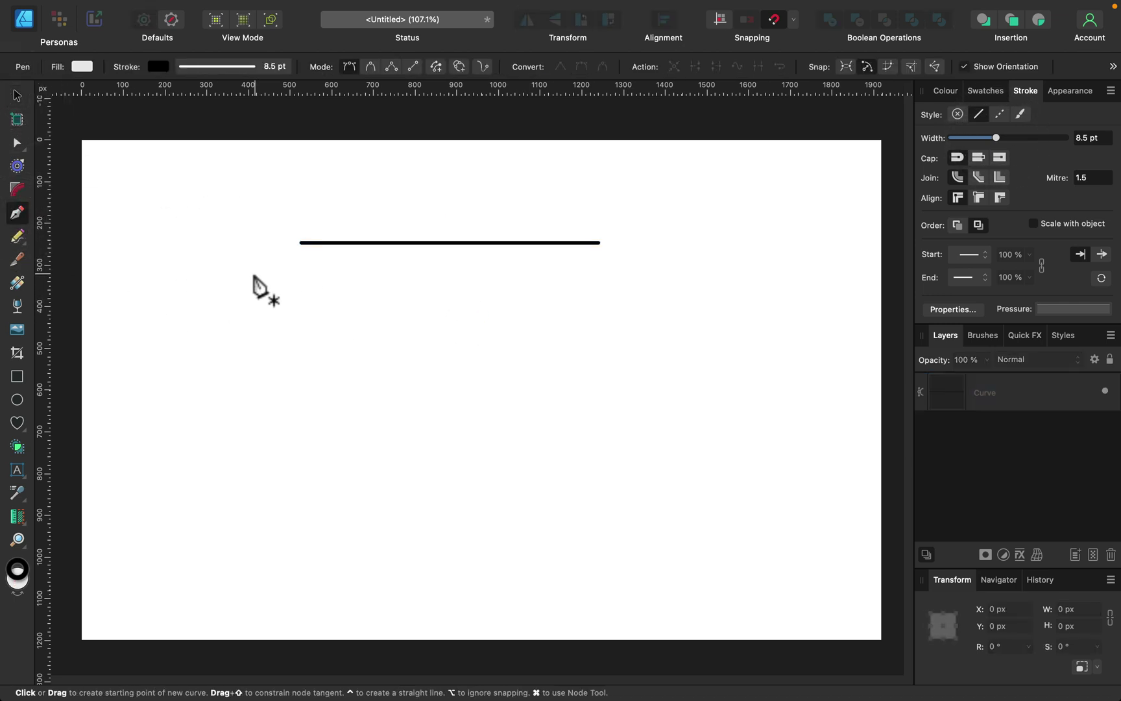
{"action": "key", "text": "shift"}
{"action": "left_click", "coordinate": [253, 273]}
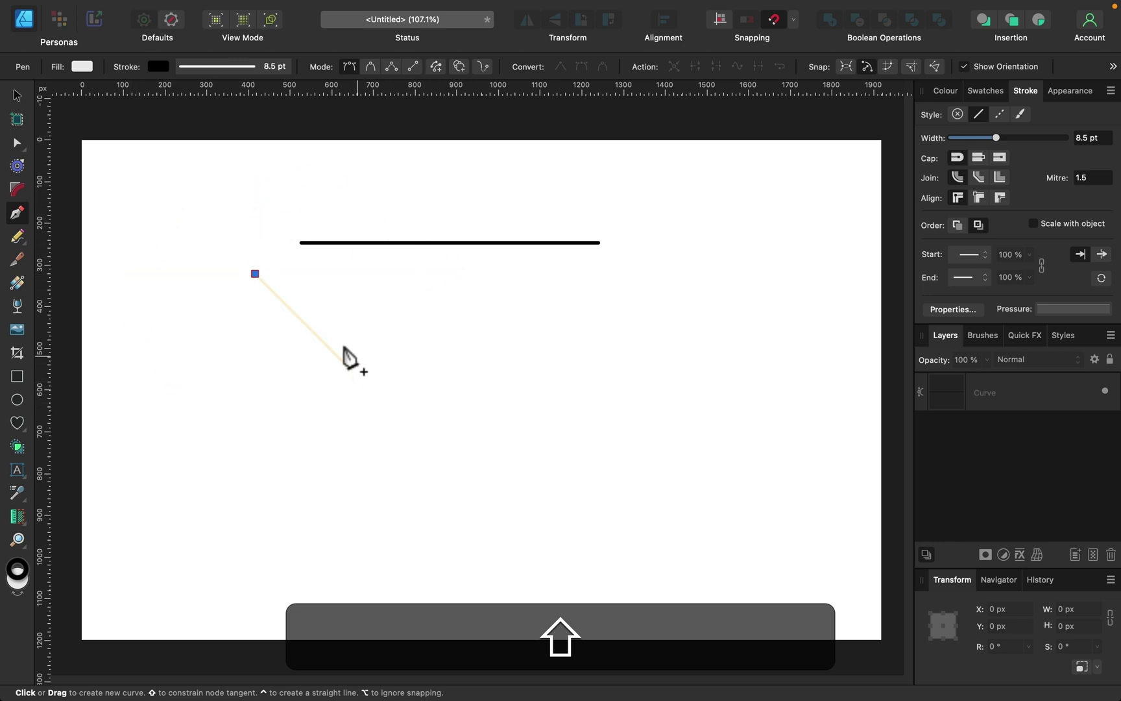
{"action": "left_click", "coordinate": [430, 449]}
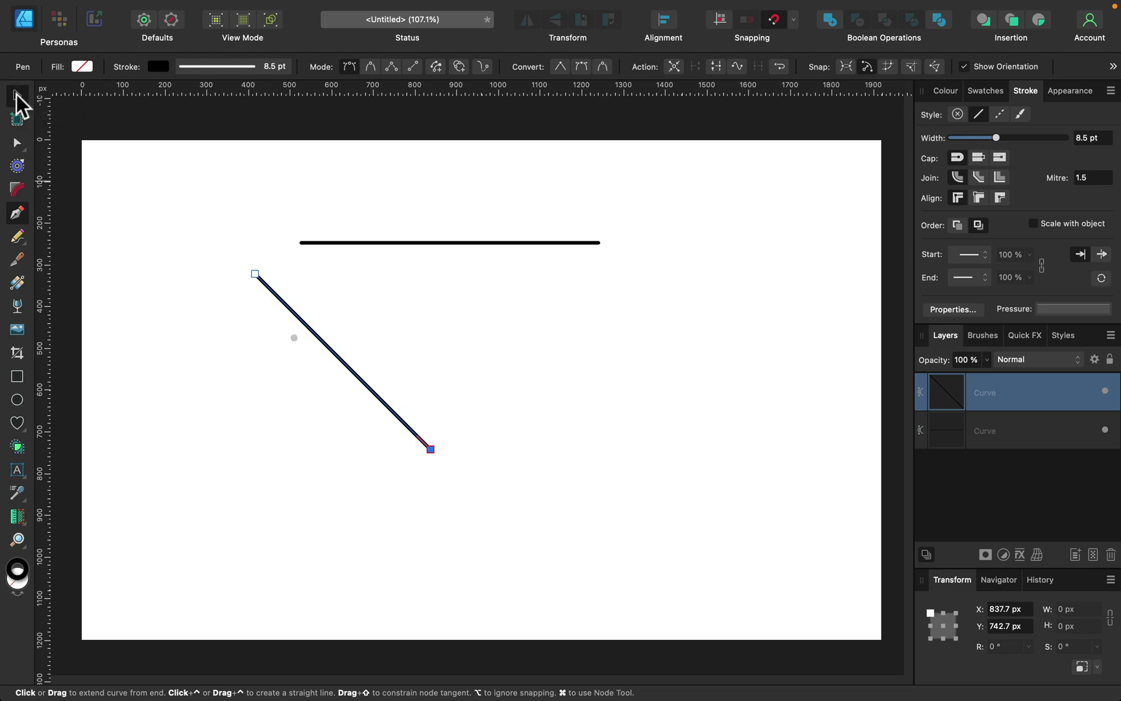
Marquee-select both practice lines and delete them.
{"action": "left_click", "coordinate": [16, 95]}
{"action": "left_click_drag", "start_coordinate": [207, 200], "coordinate": [727, 526]}
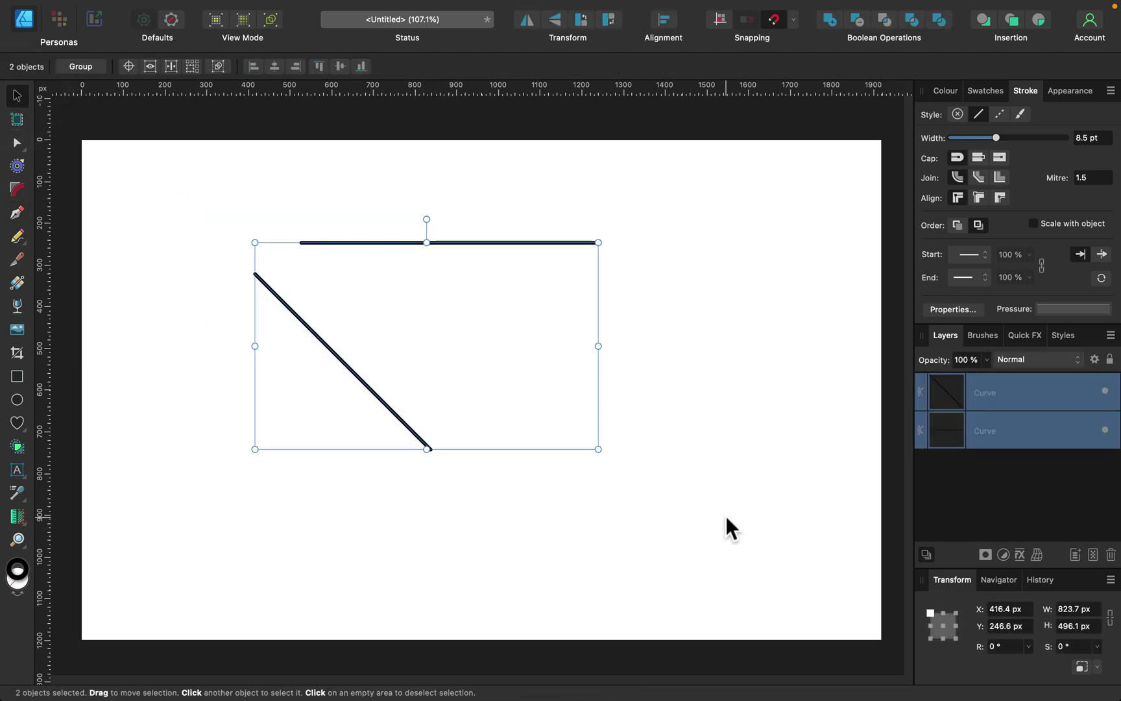
{"action": "key", "text": "BackSpace"}
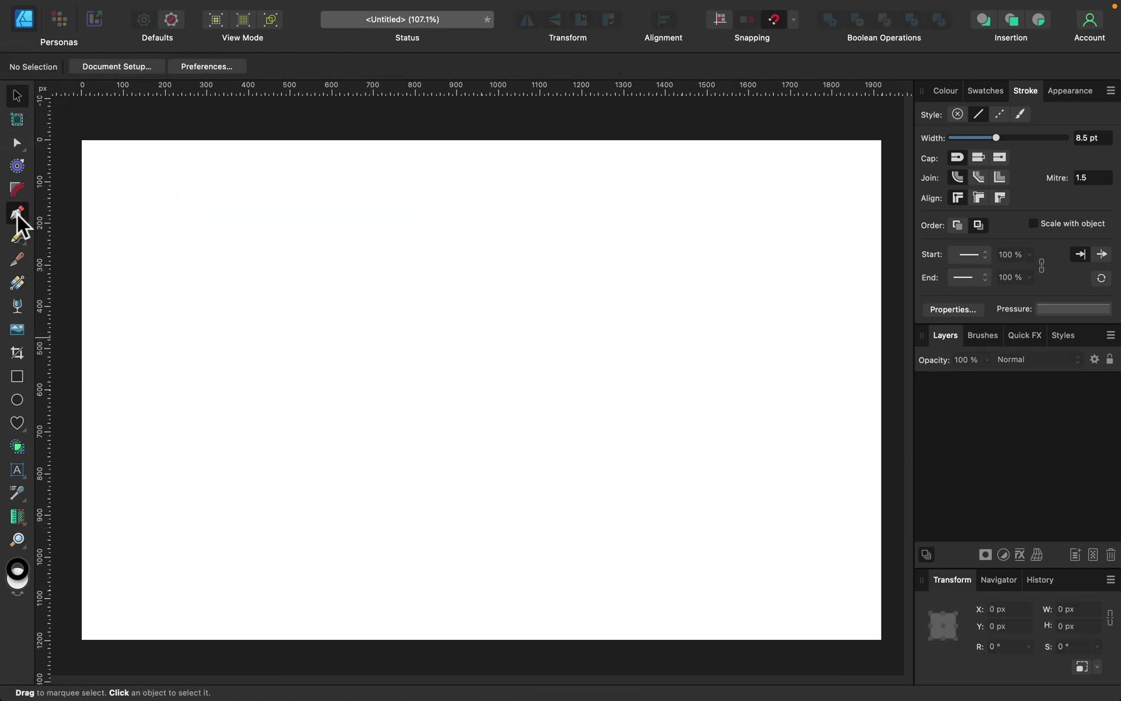
Pen-click 15 alternating trough and peak points left to right, forming the 8.5 pt zigzag.
{"action": "left_click", "coordinate": [17, 213]}
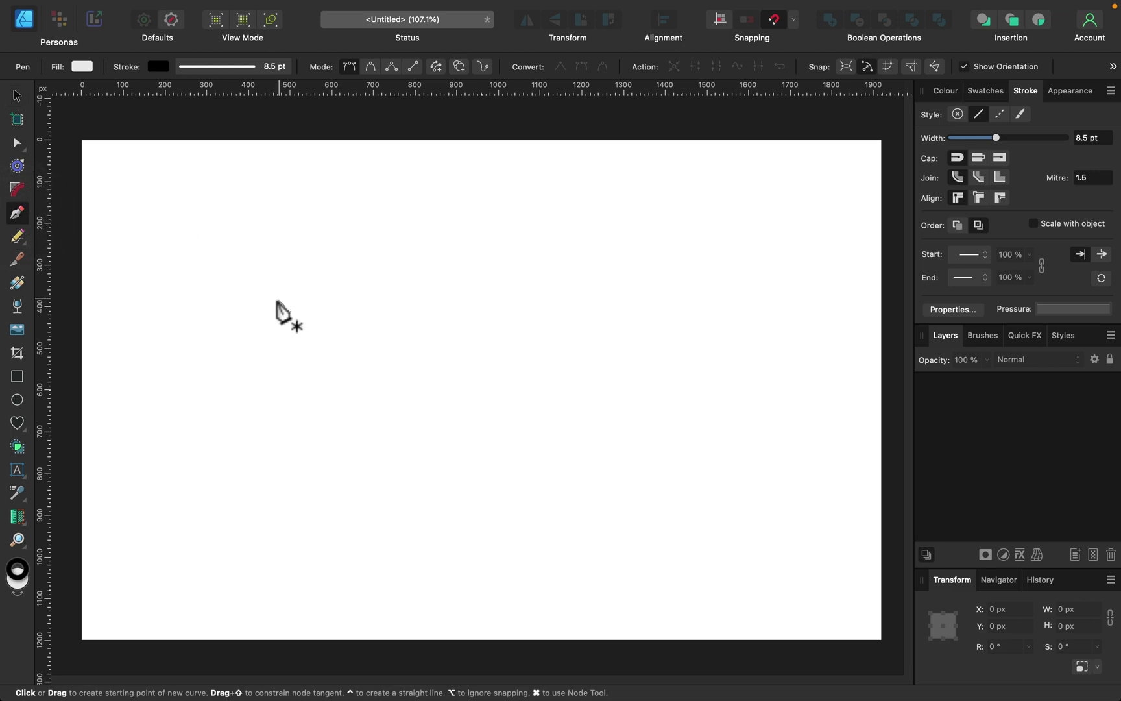
{"action": "left_click", "coordinate": [229, 336]}
{"action": "left_click", "coordinate": [255, 249]}
{"action": "left_click", "coordinate": [293, 333]}
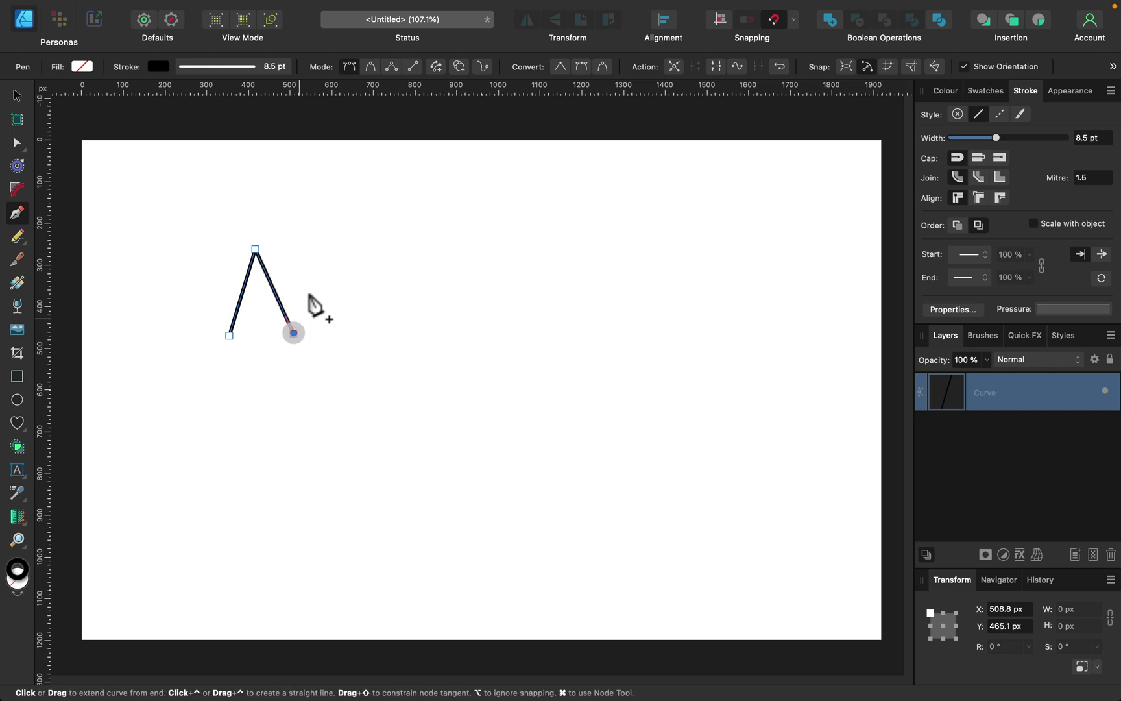
{"action": "left_click", "coordinate": [320, 249]}
{"action": "left_click", "coordinate": [352, 334]}
{"action": "left_click", "coordinate": [377, 246]}
{"action": "left_click", "coordinate": [409, 334]}
{"action": "left_click", "coordinate": [433, 257]}
{"action": "left_click", "coordinate": [457, 329]}
{"action": "left_click", "coordinate": [481, 272]}
{"action": "left_click", "coordinate": [505, 325]}
{"action": "left_click", "coordinate": [541, 253]}
{"action": "left_click", "coordinate": [572, 334]}
{"action": "left_click", "coordinate": [597, 256]}
{"action": "left_click", "coordinate": [633, 337]}
{"action": "left_click", "coordinate": [18, 142]}
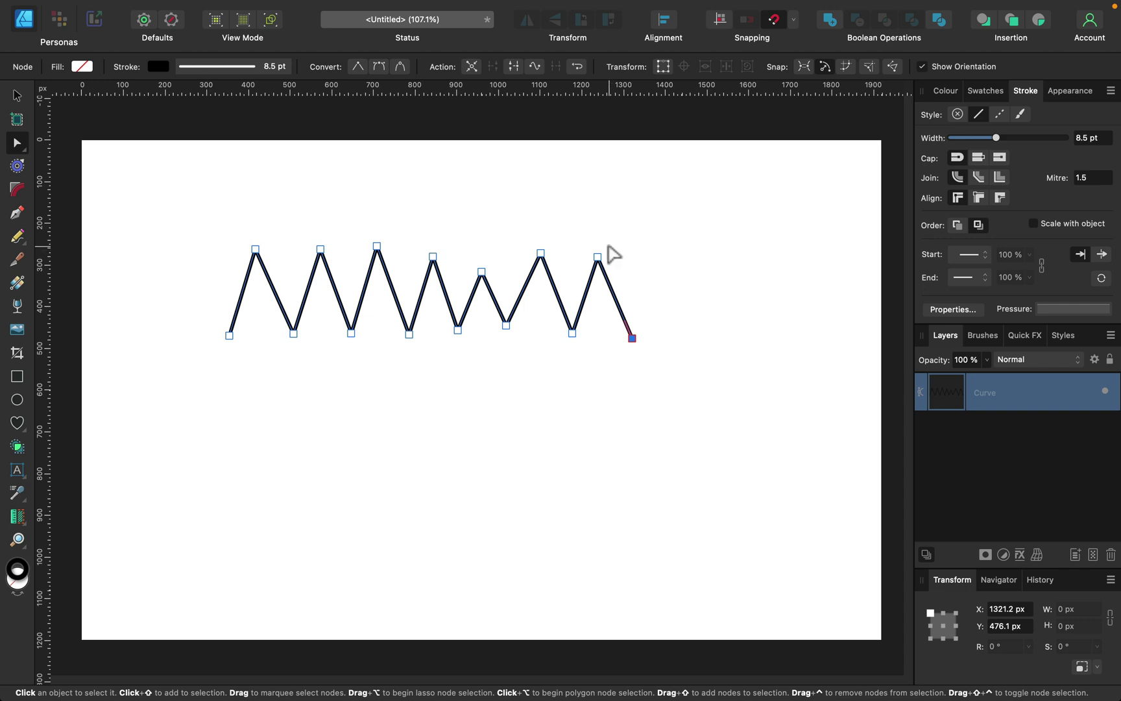
Zoom in, then align the peak nodes to one height, space them evenly, and make them sharp.
{"action": "key", "text": "super+equal"}
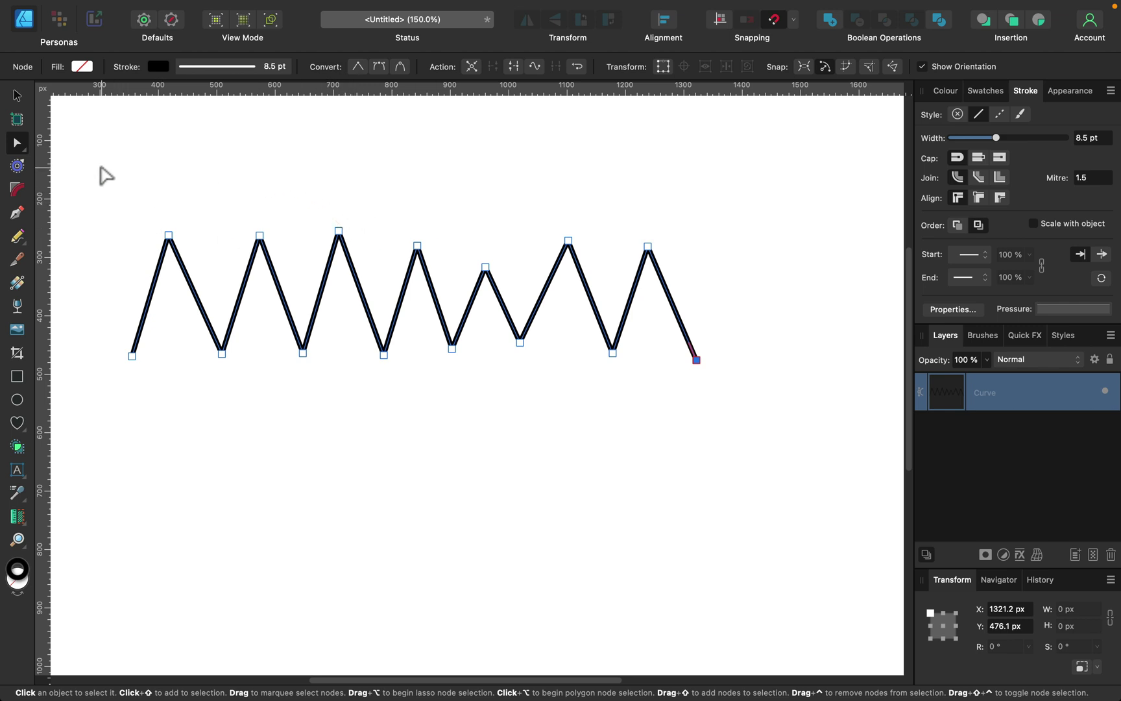
{"action": "mouse_move", "coordinate": [112, 180]}
{"action": "left_mouse_down"}
{"action": "mouse_move", "coordinate": [688, 247]}
{"action": "mouse_move", "coordinate": [691, 303]}
{"action": "mouse_move", "coordinate": [754, 304]}
{"action": "left_mouse_up"}
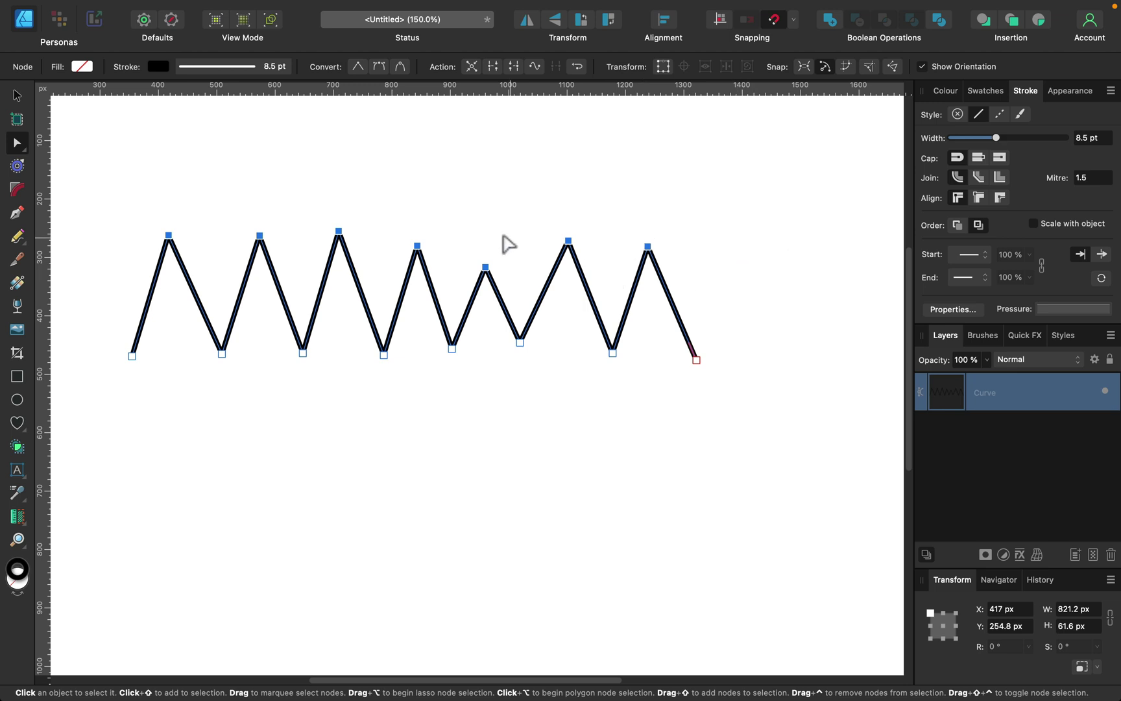
{"action": "left_click", "coordinate": [662, 24]}
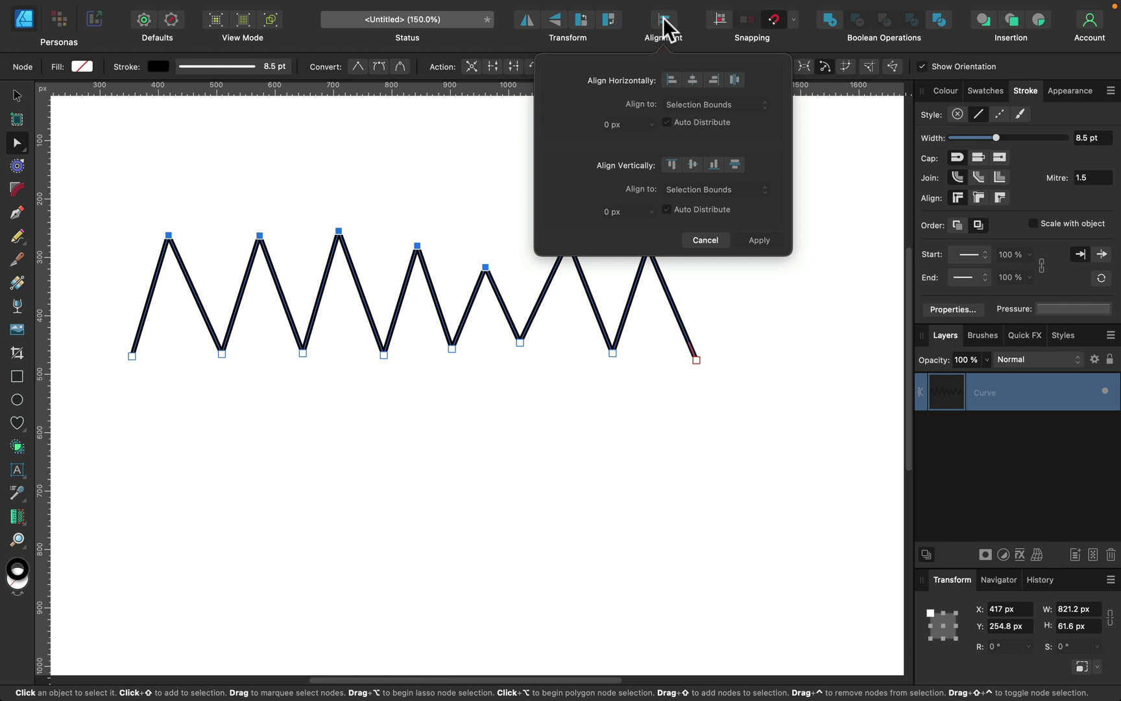
{"action": "left_click", "coordinate": [693, 164]}
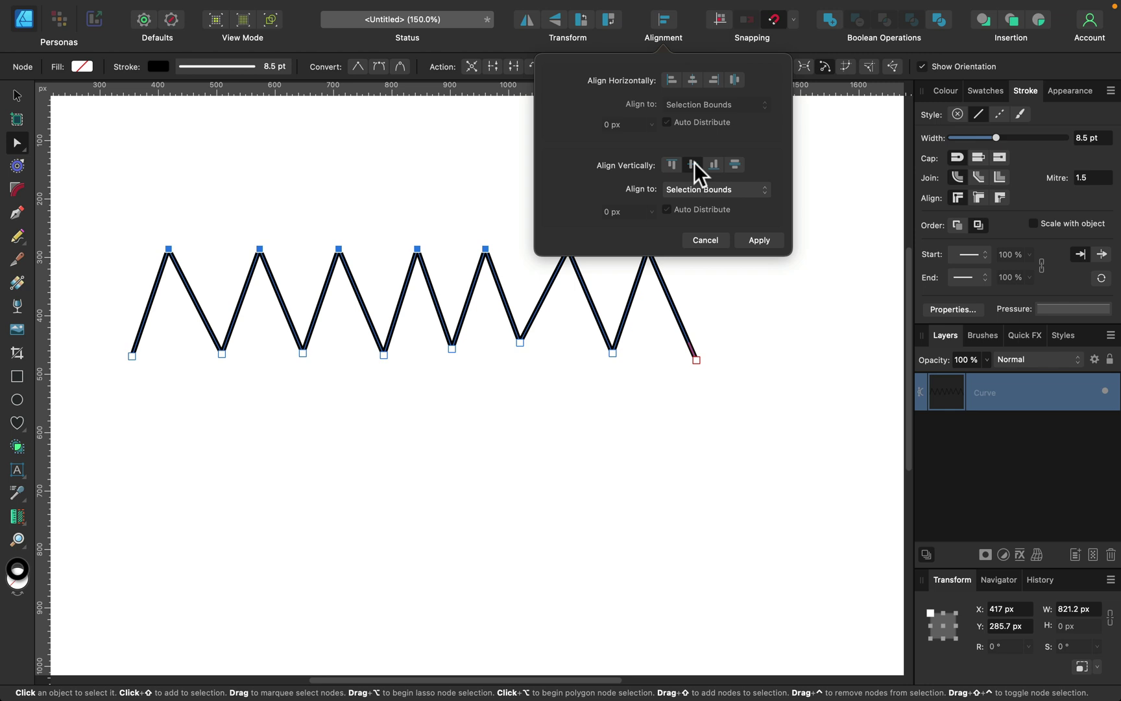
{"action": "left_click", "coordinate": [733, 81]}
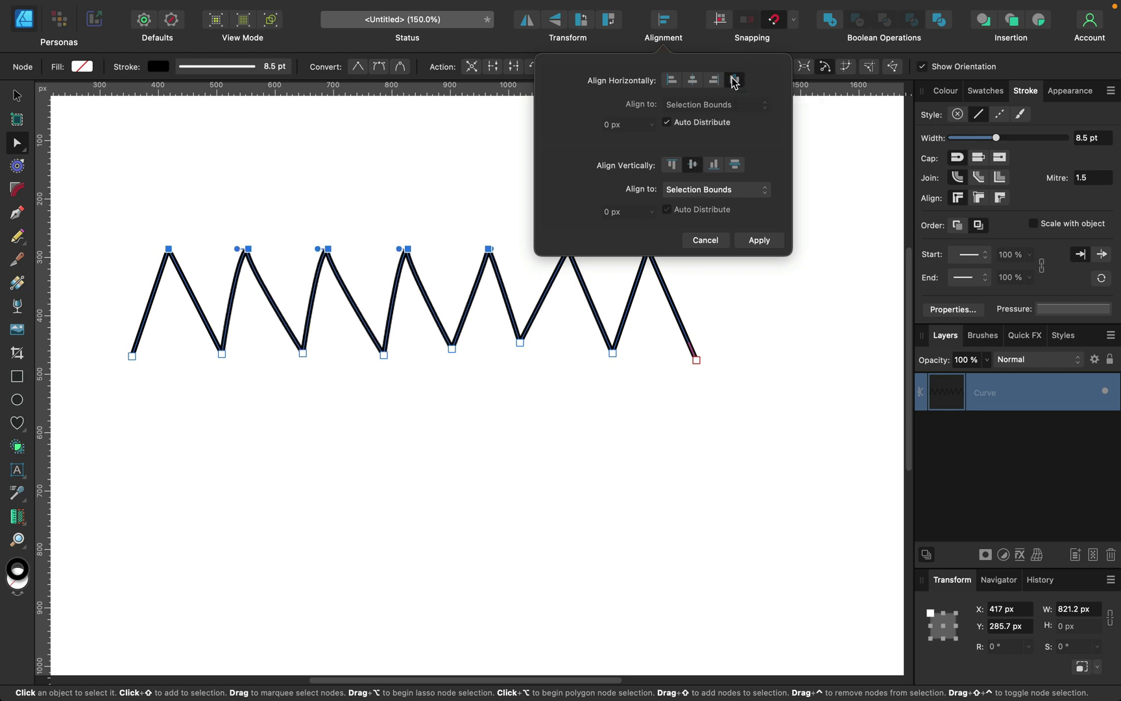
{"action": "left_click", "coordinate": [664, 25]}
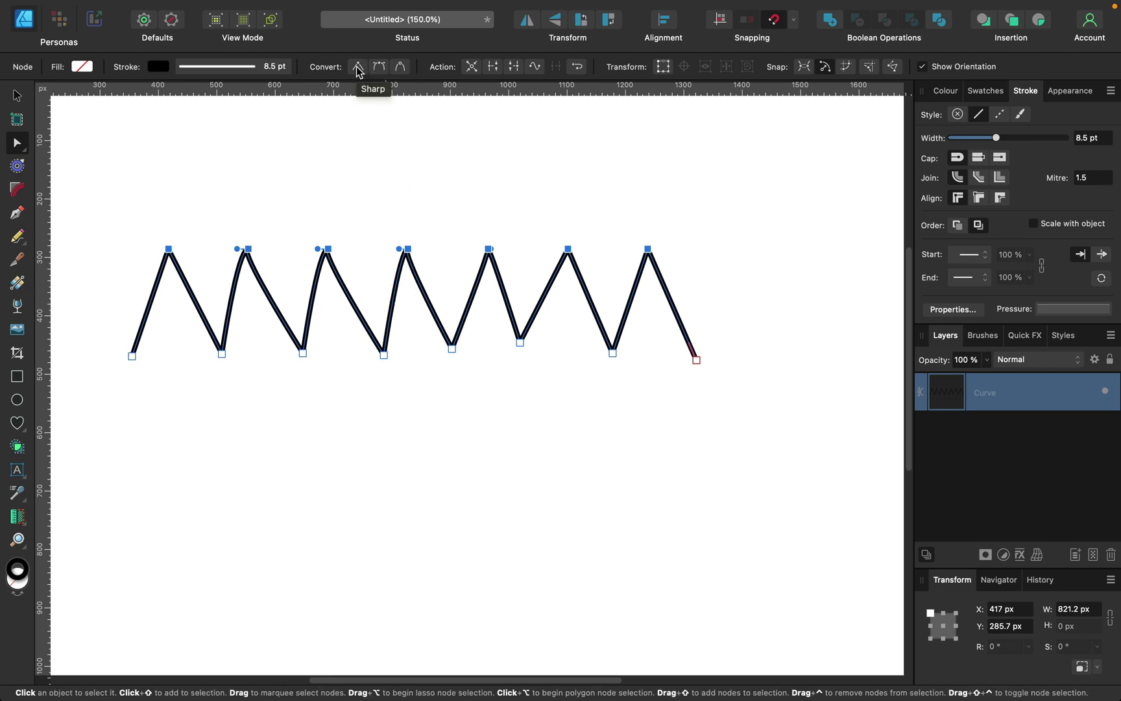
{"action": "left_click", "coordinate": [357, 72]}
Align the trough nodes to one height, space them evenly, make them sharp, then deselect.
{"action": "left_click_drag", "start_coordinate": [112, 319], "coordinate": [727, 383]}
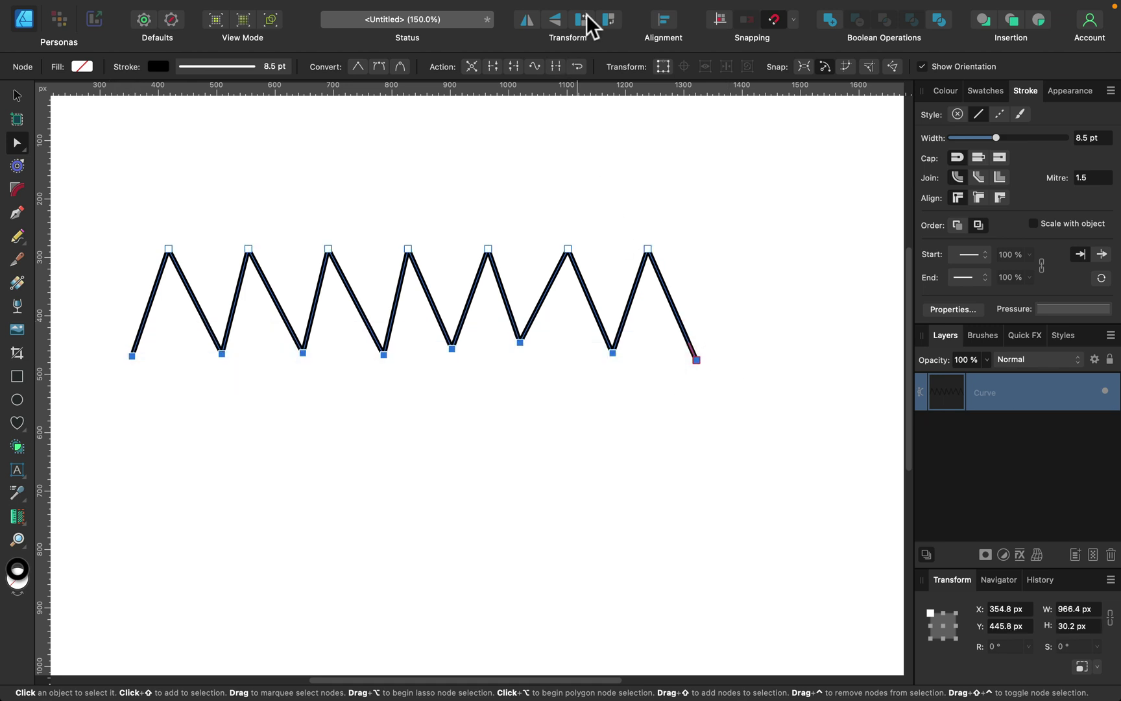
{"action": "left_click", "coordinate": [664, 18]}
{"action": "left_click", "coordinate": [693, 165]}
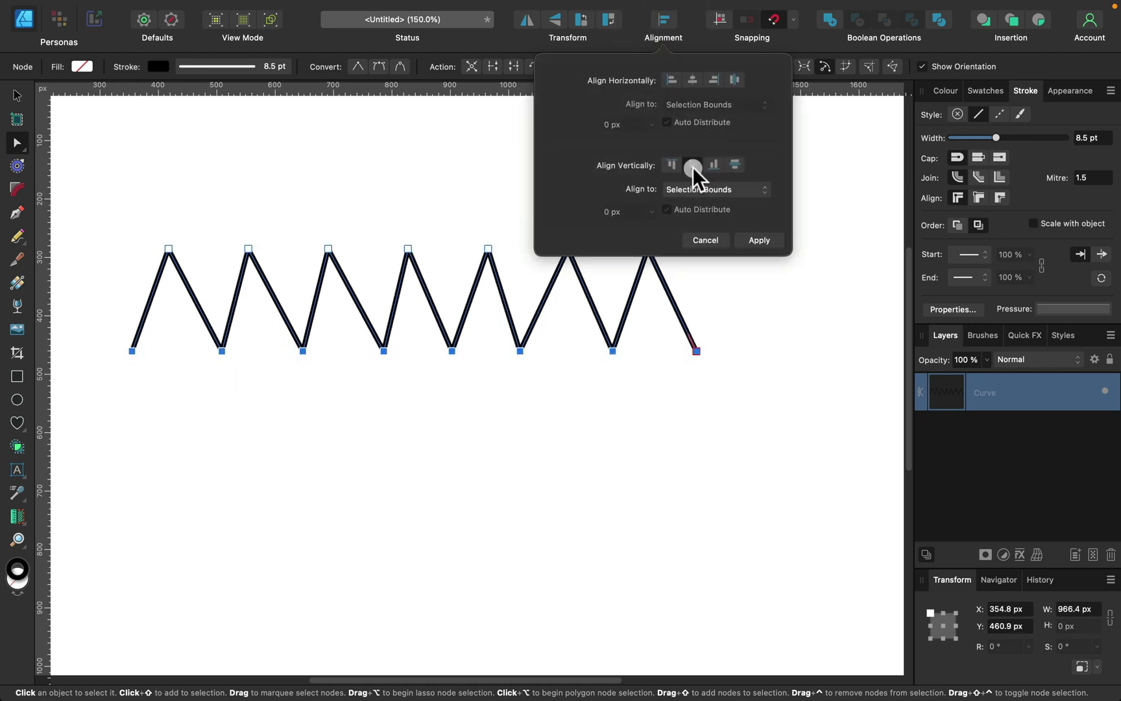
{"action": "left_click", "coordinate": [736, 78]}
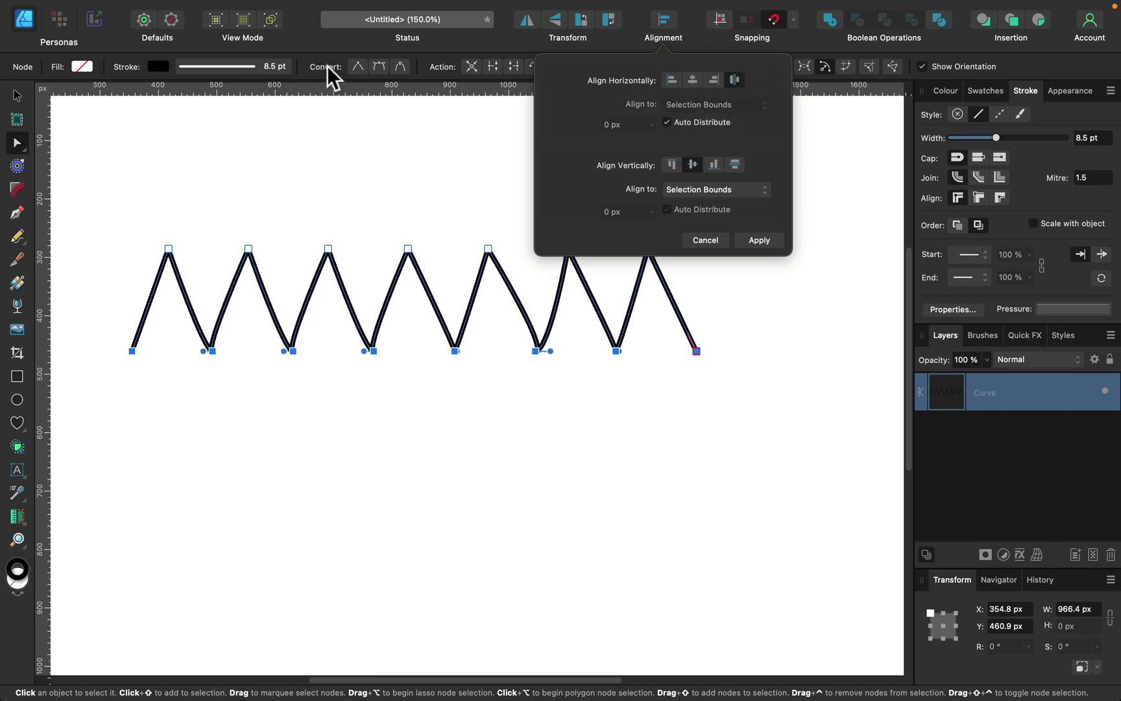
{"action": "left_click", "coordinate": [355, 66]}
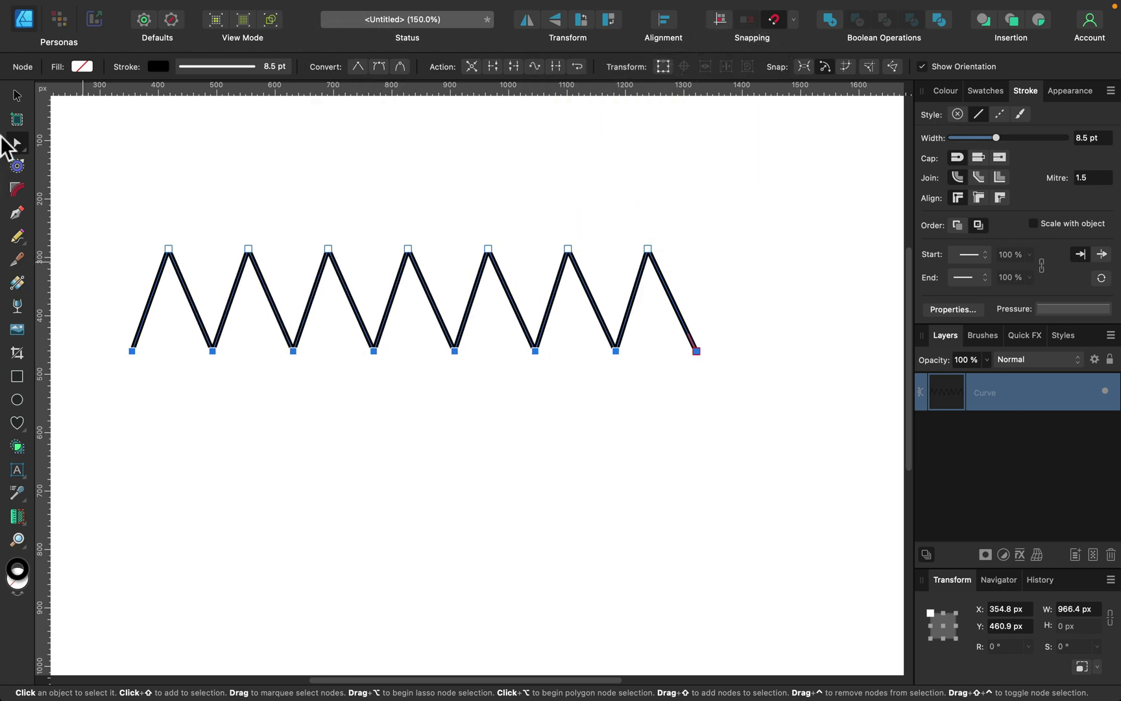
{"action": "left_click", "coordinate": [19, 100]}
{"action": "left_click", "coordinate": [303, 183]}
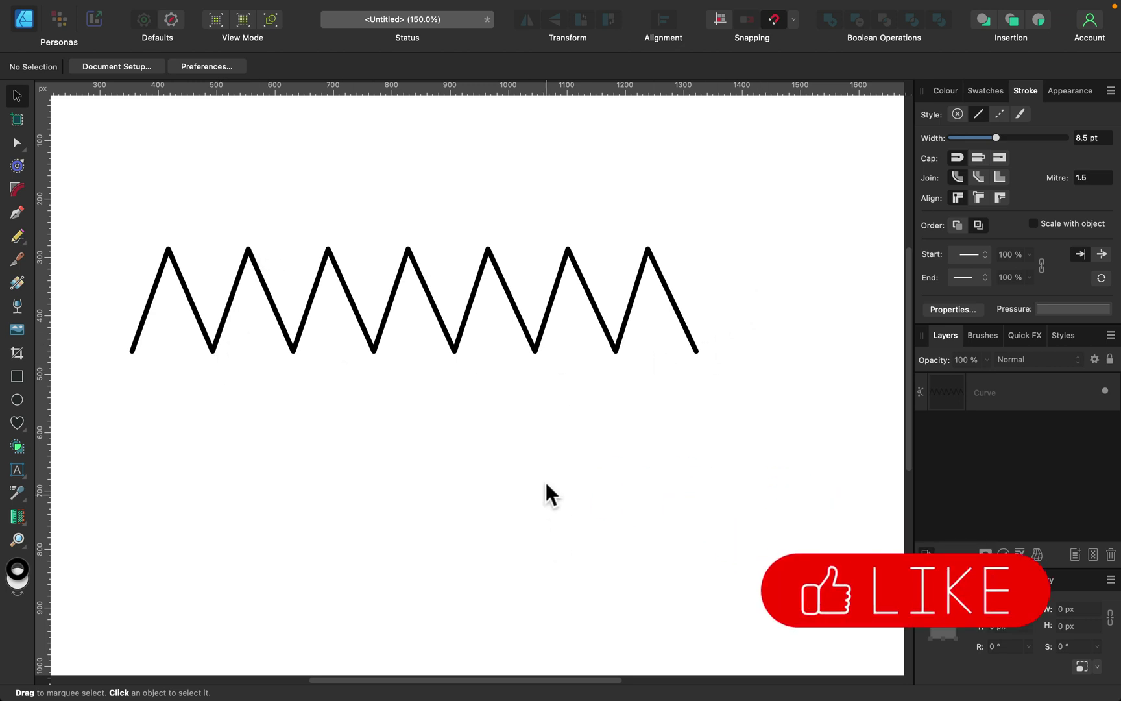
{"action": "scroll", "coordinate": [454, 458], "scroll_direction": "up", "scroll_amount": 2}
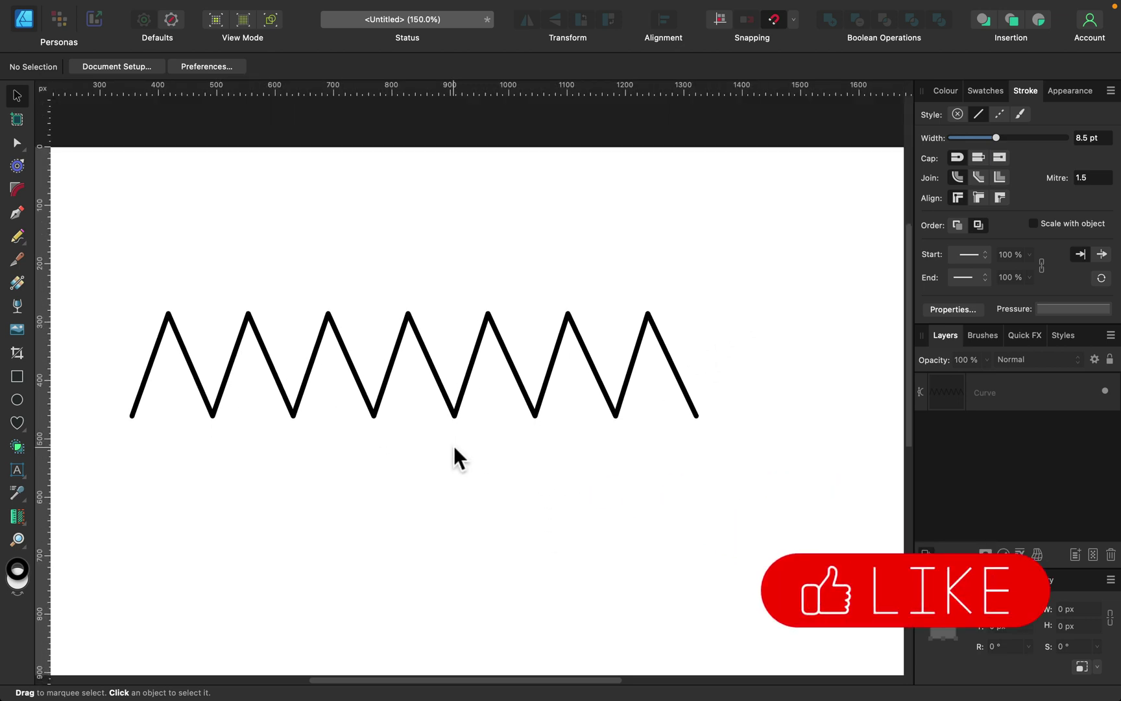
{"action": "scroll", "coordinate": [454, 445], "scroll_direction": "down", "scroll_amount": 2}
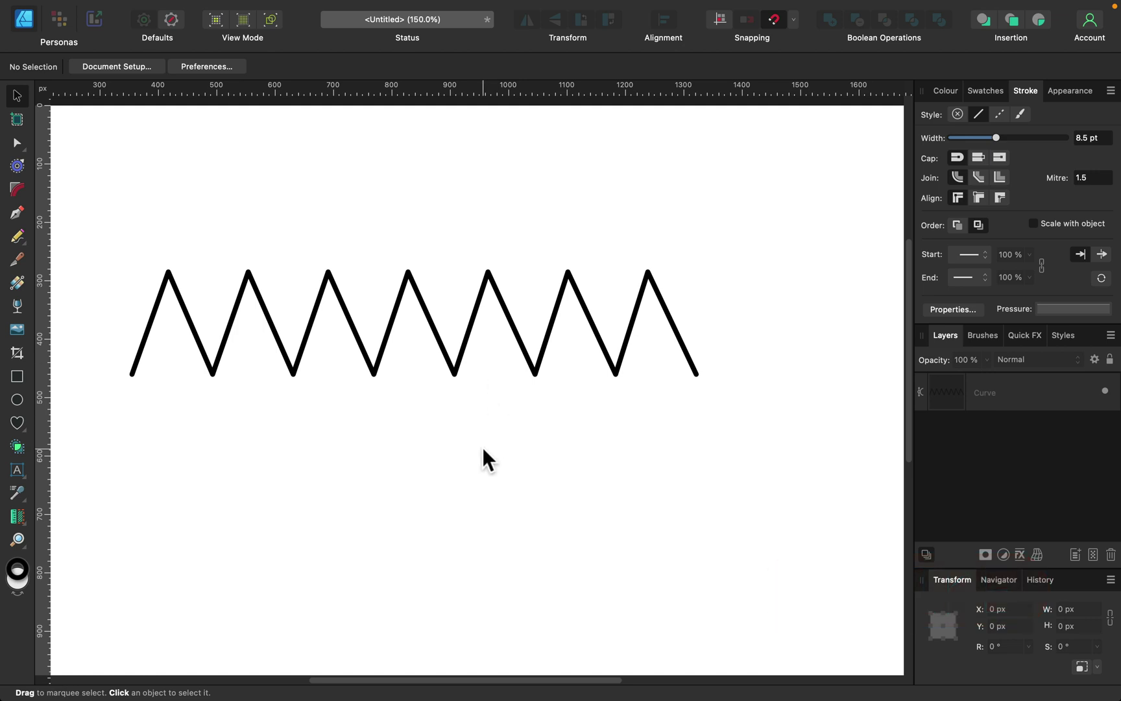
Drag the zigzag wave right and up, deselect it, and zoom out to the whole page.
{"action": "left_click_drag", "start_coordinate": [185, 310], "coordinate": [248, 267]}
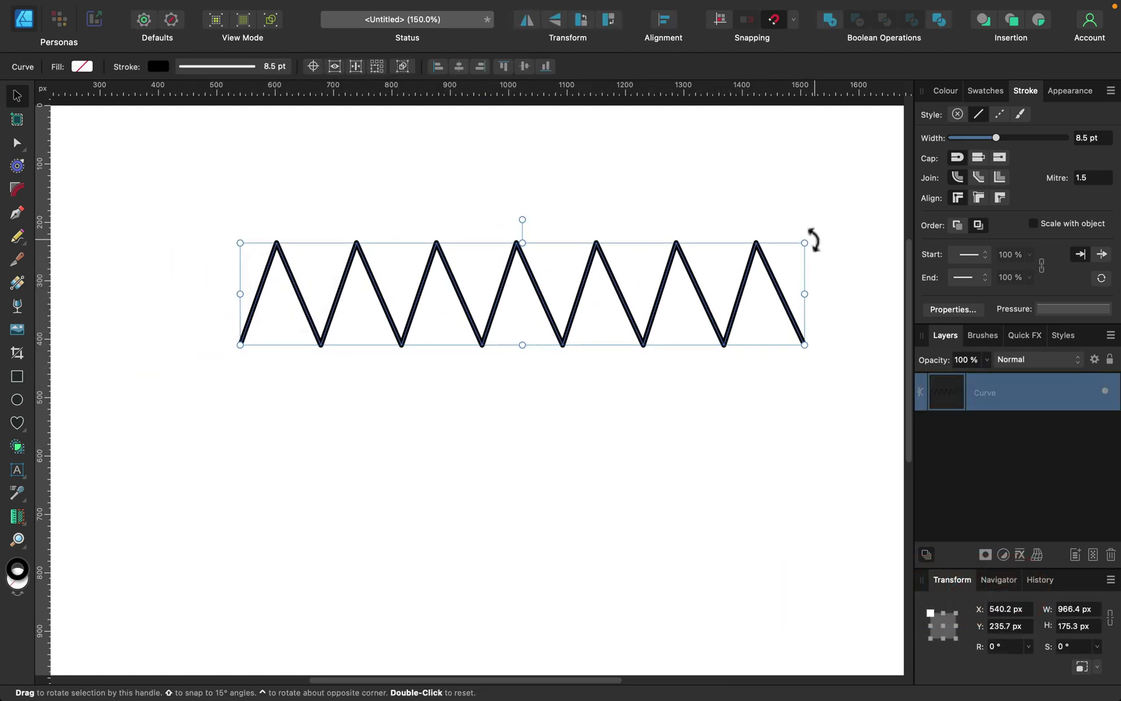
{"action": "left_click", "coordinate": [455, 469]}
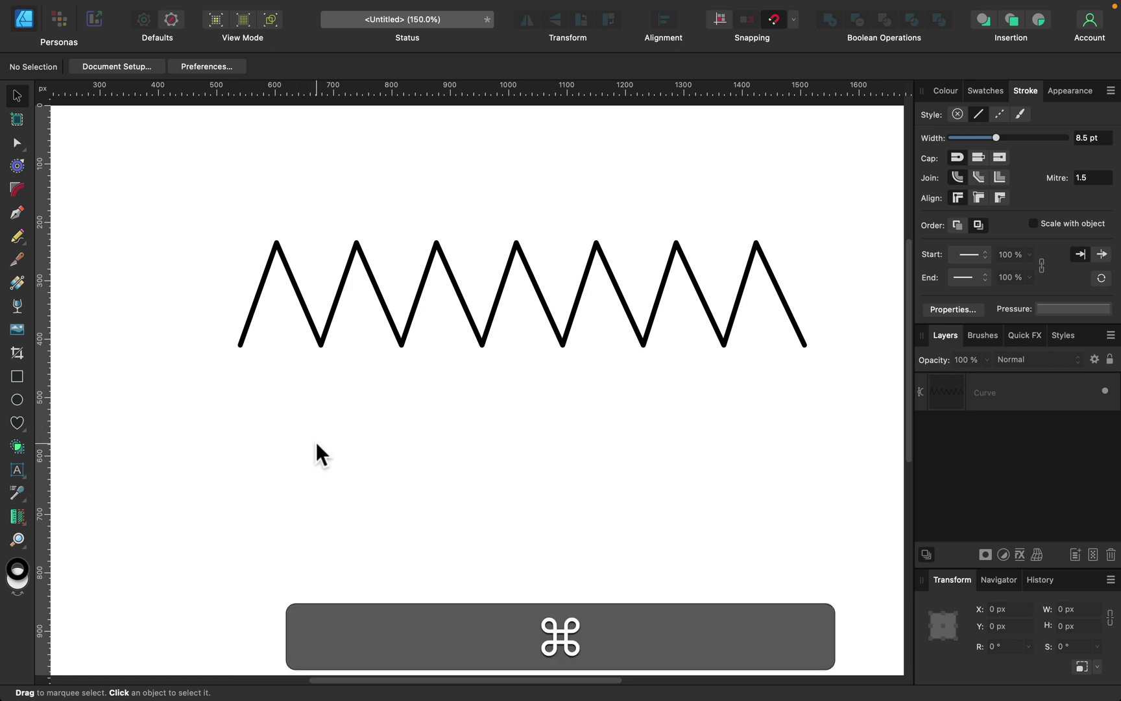
{"action": "key", "text": "super+minus"}
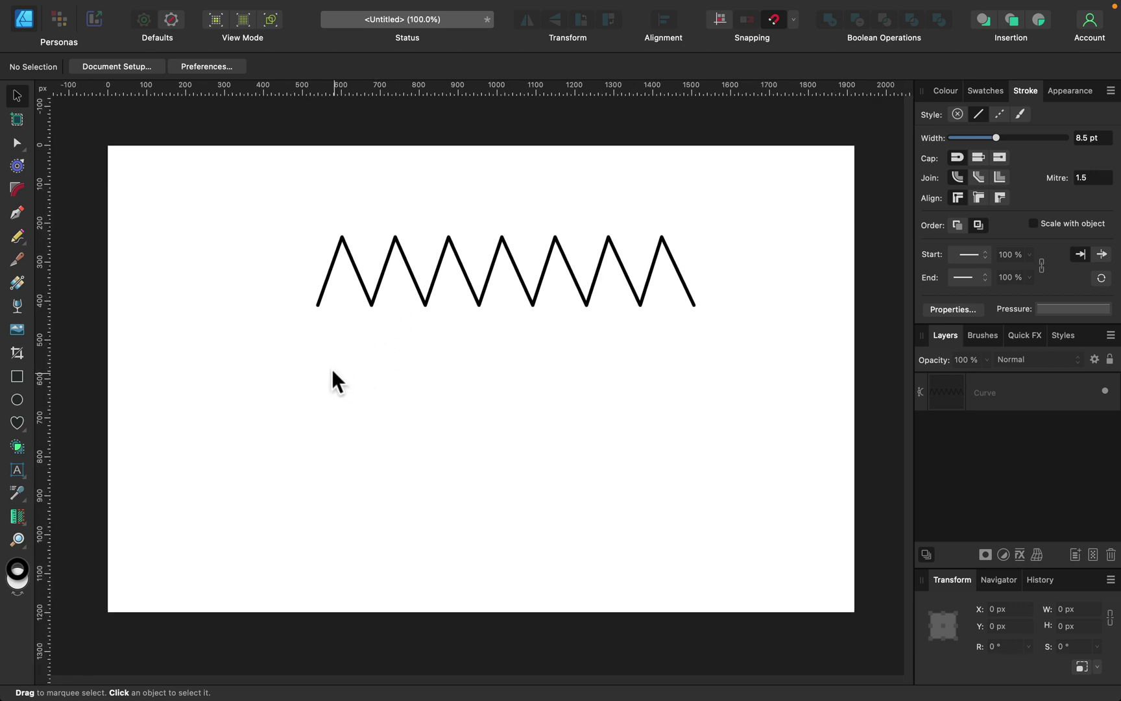
Draw a circle below the wave on the left and remove its grey fill.
{"action": "left_click", "coordinate": [17, 400]}
{"action": "left_click_drag", "start_coordinate": [174, 355], "coordinate": [387, 570]}
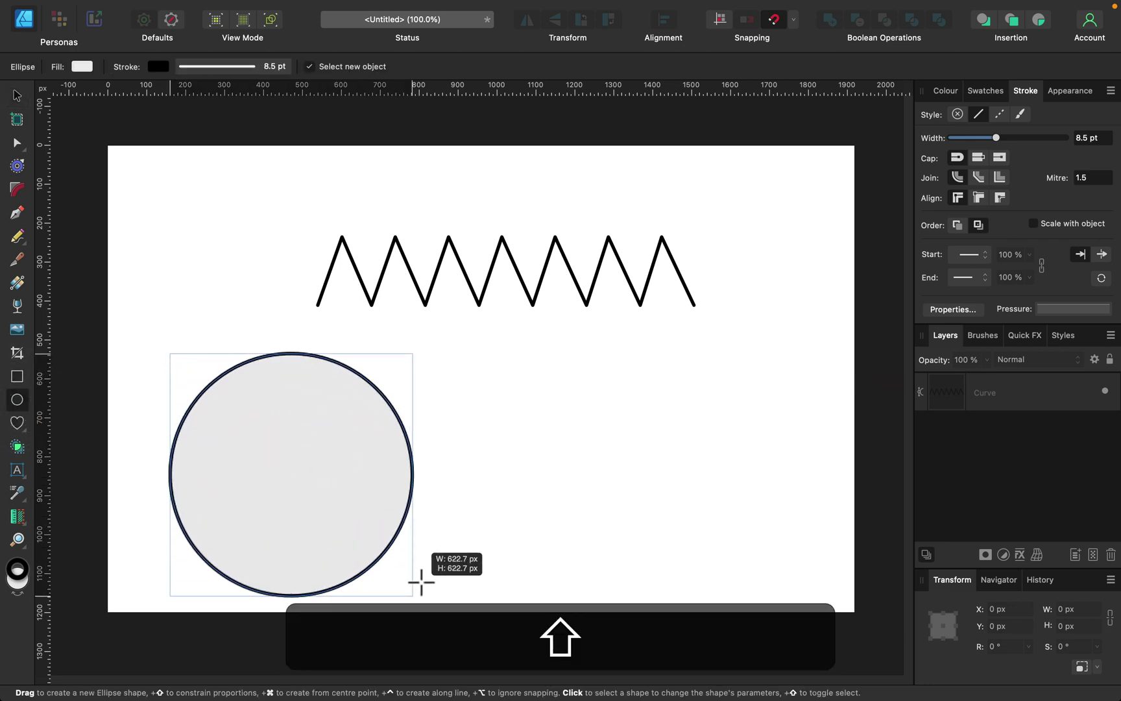
{"action": "left_click", "coordinate": [951, 91]}
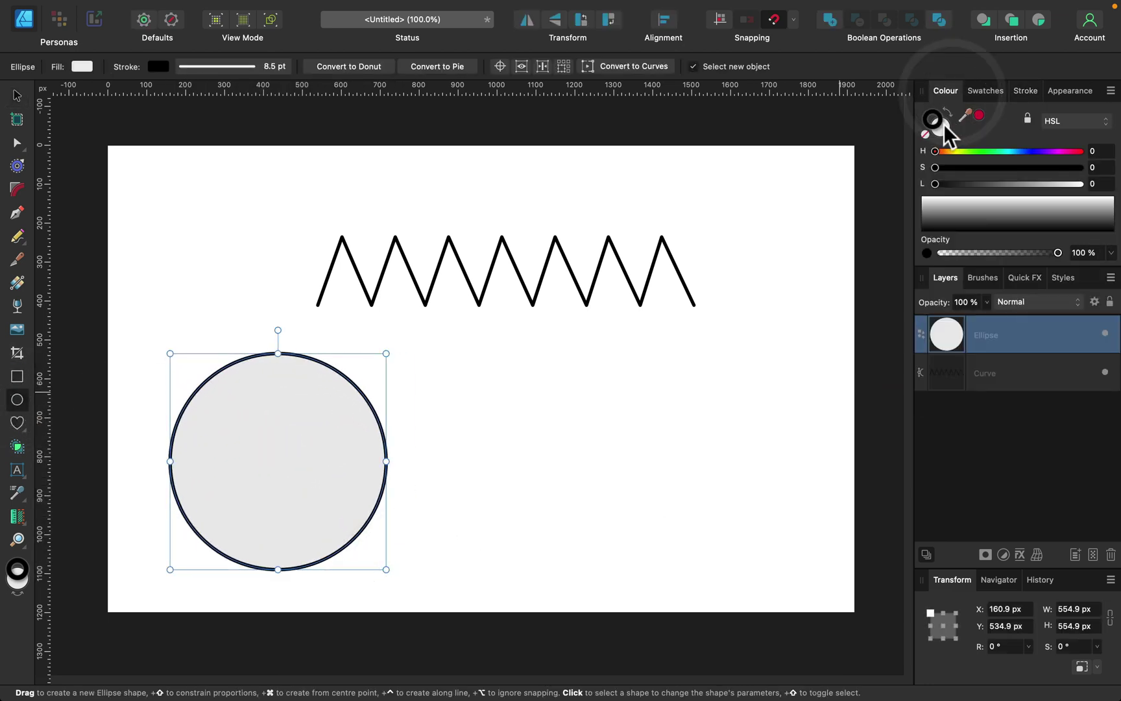
{"action": "left_click", "coordinate": [937, 130]}
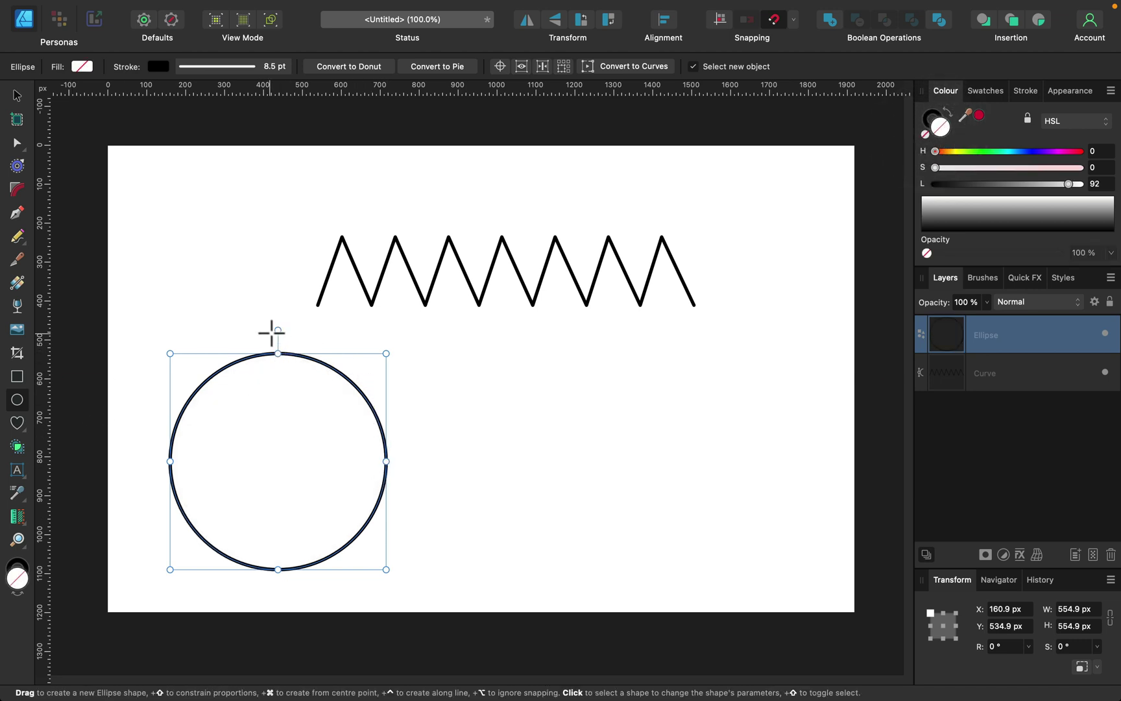
Draw a downward-bending two-node arc right of the circle and adjust its handles.
{"action": "left_click", "coordinate": [17, 213]}
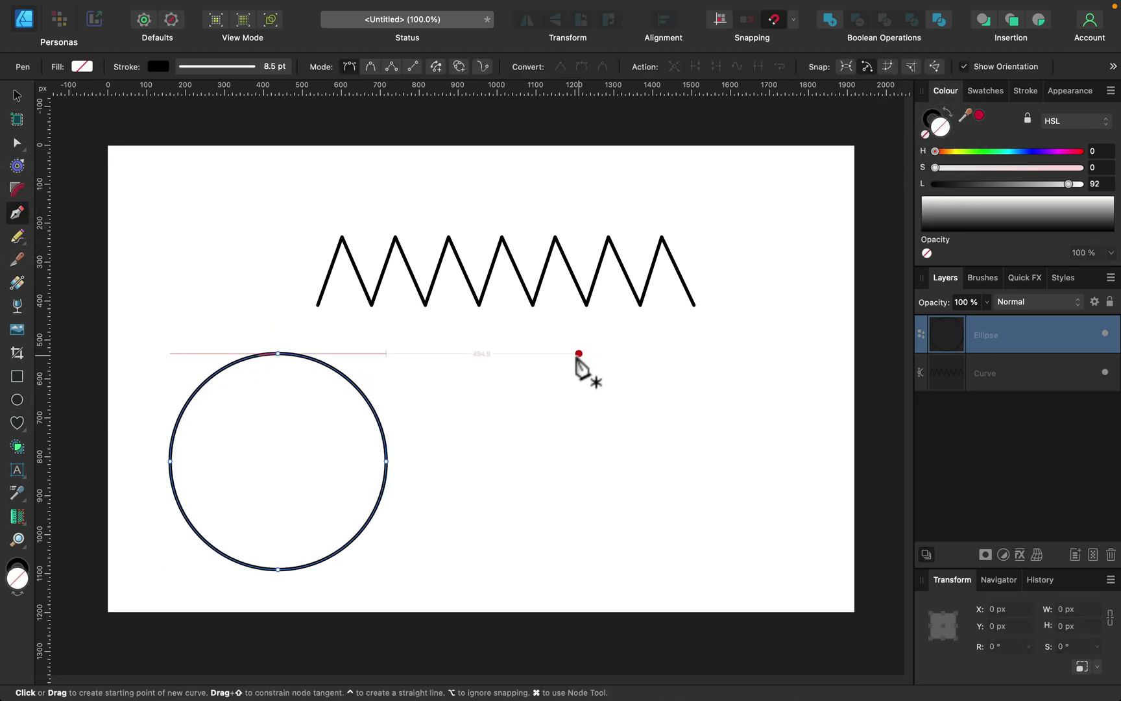
{"action": "left_click_drag", "start_coordinate": [514, 353], "coordinate": [563, 353]}
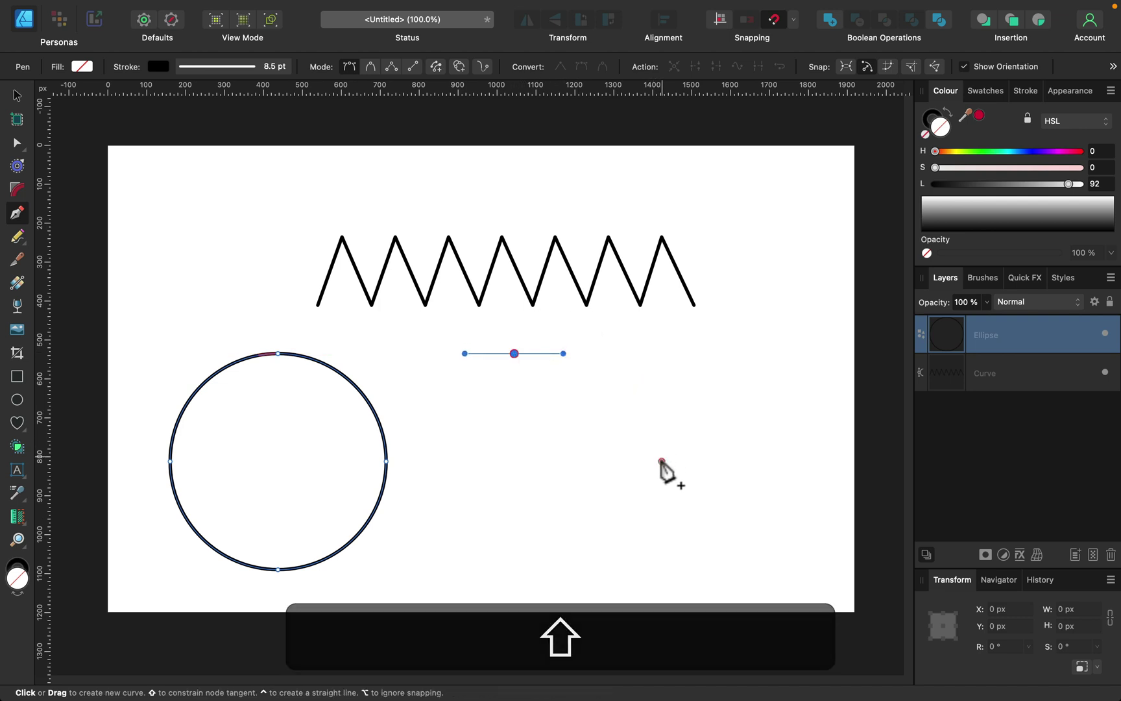
{"action": "left_click_drag", "start_coordinate": [666, 461], "coordinate": [666, 545]}
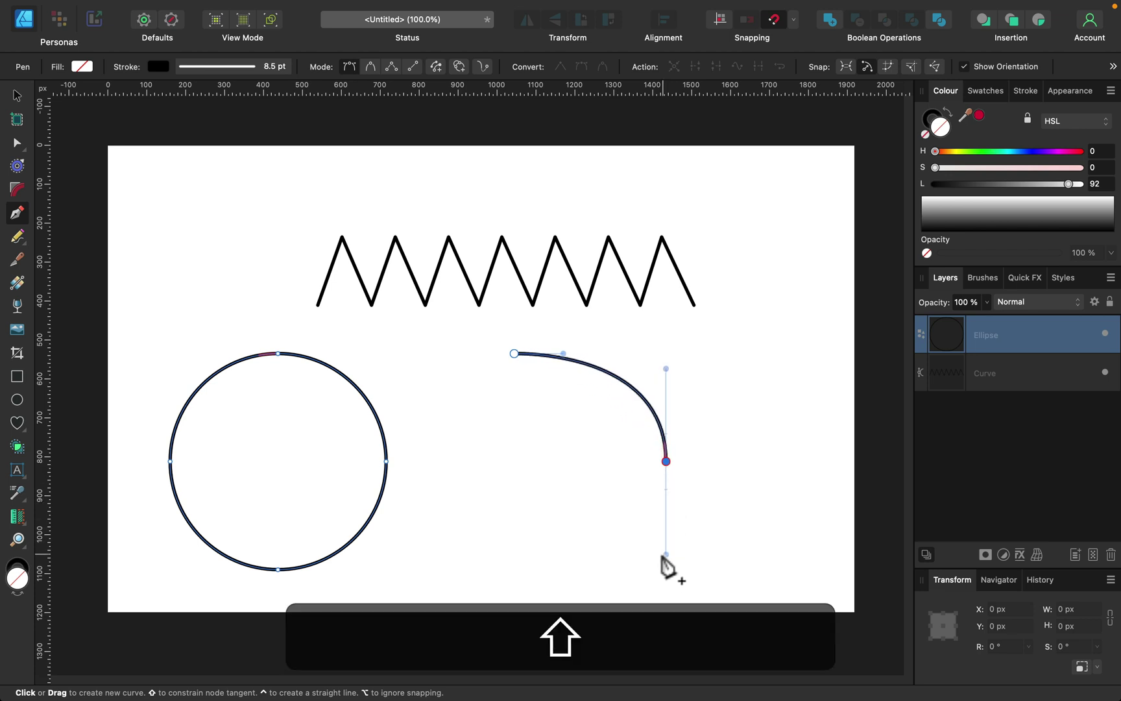
{"action": "left_click_drag", "start_coordinate": [666, 545], "coordinate": [666, 553]}
{"action": "left_click", "coordinate": [17, 144]}
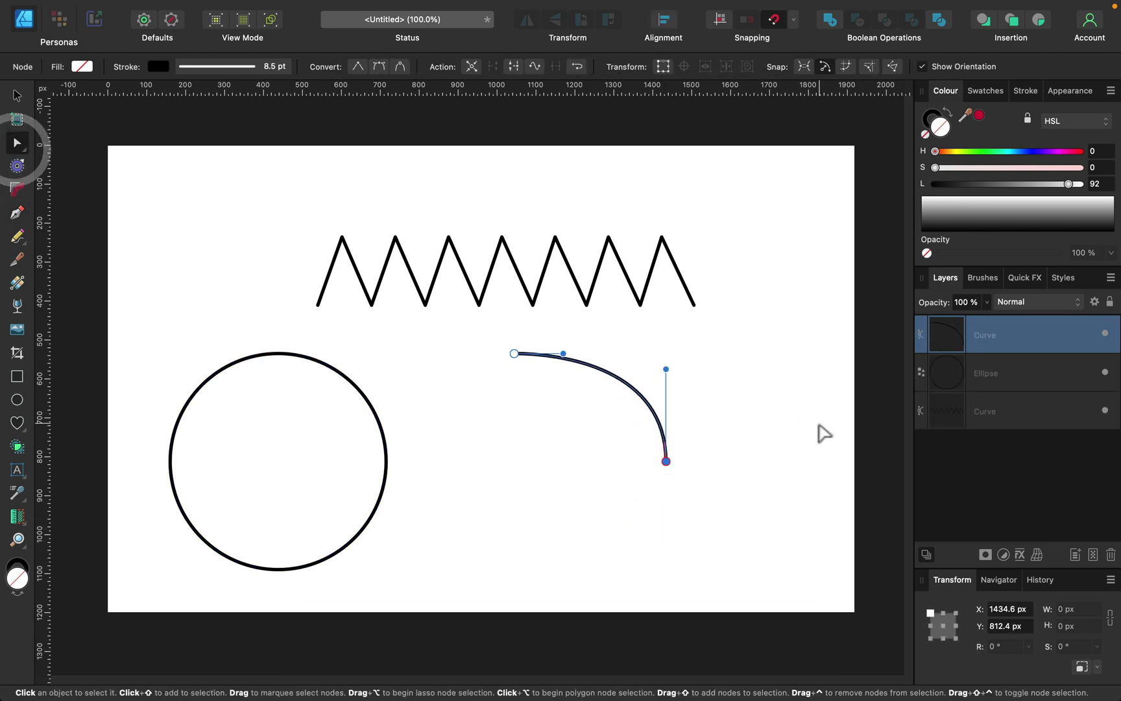
{"action": "left_click_drag", "start_coordinate": [576, 352], "coordinate": [571, 351]}
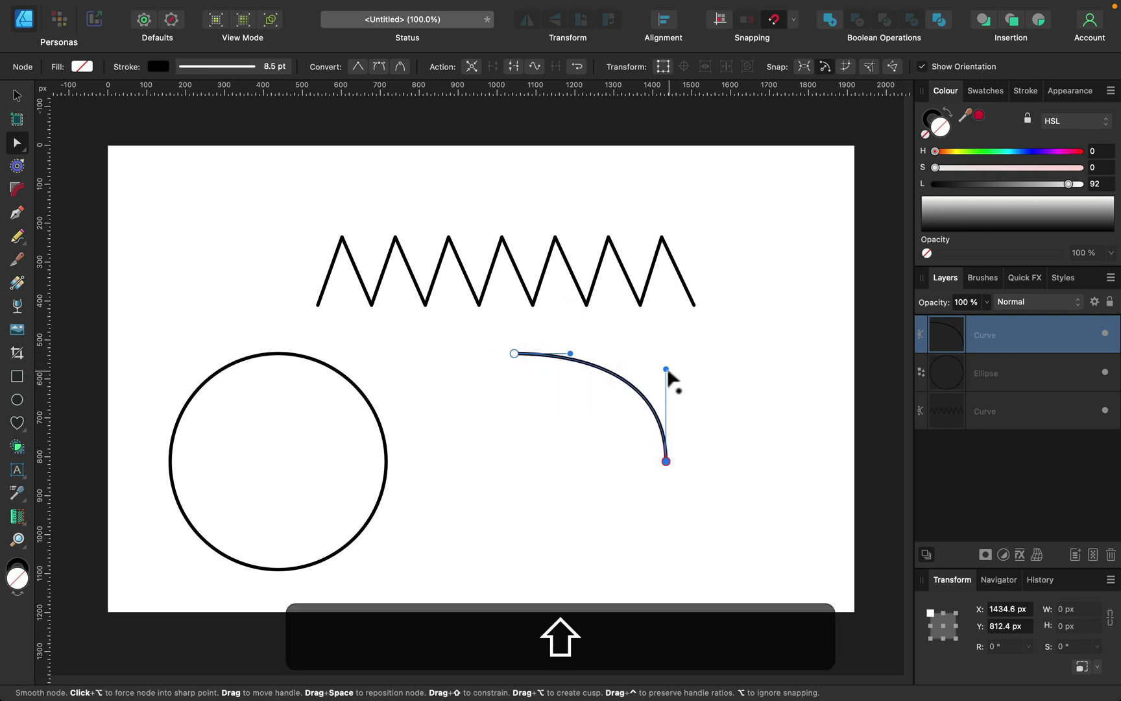
{"action": "mouse_move", "coordinate": [667, 369]}
{"action": "left_mouse_down"}
{"action": "mouse_move", "coordinate": [666, 394]}
{"action": "mouse_move", "coordinate": [666, 379]}
{"action": "left_mouse_up"}
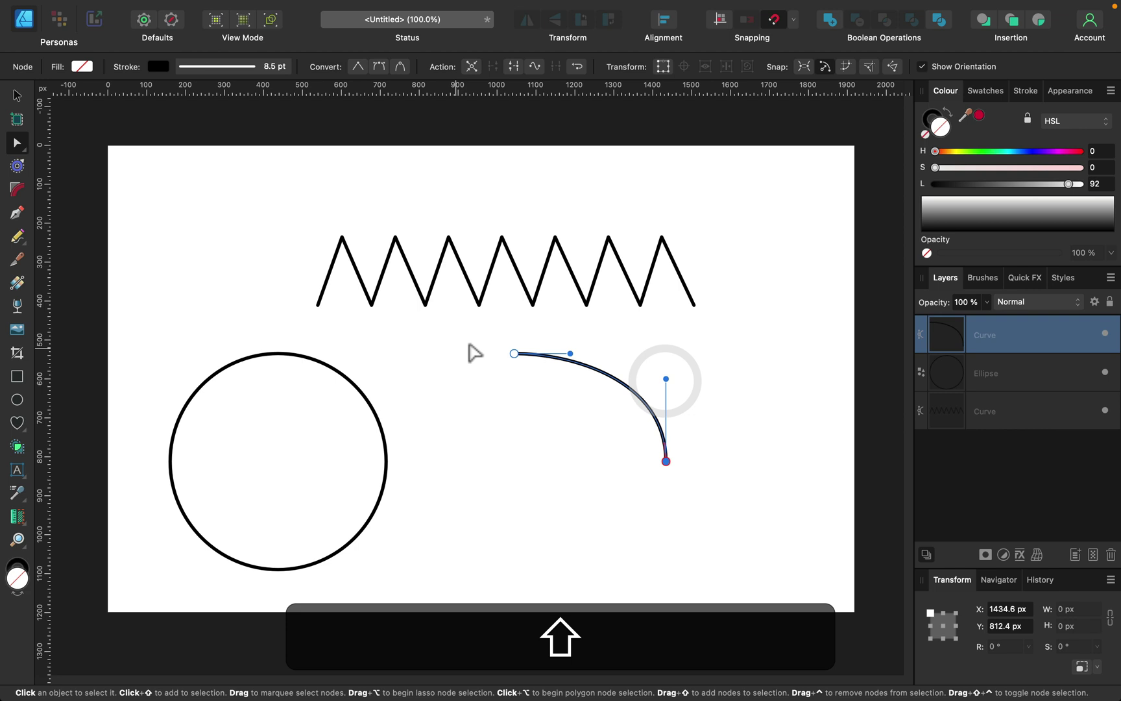
{"action": "left_click", "coordinate": [11, 93]}
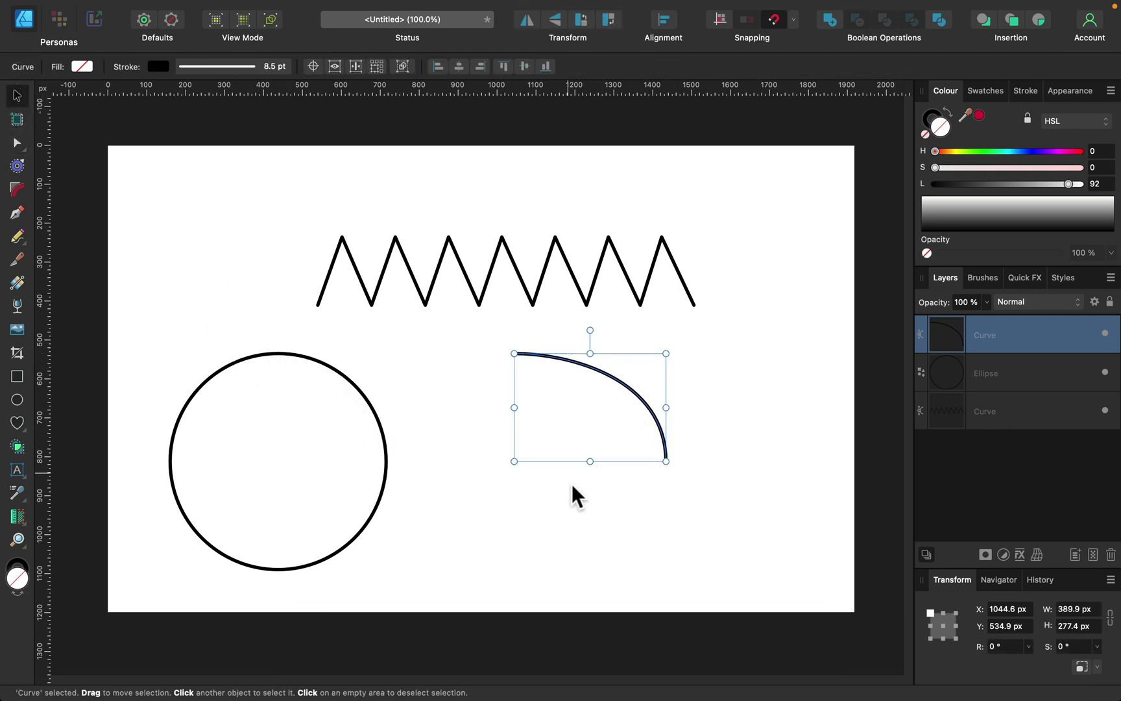
{"action": "left_click", "coordinate": [593, 518]}
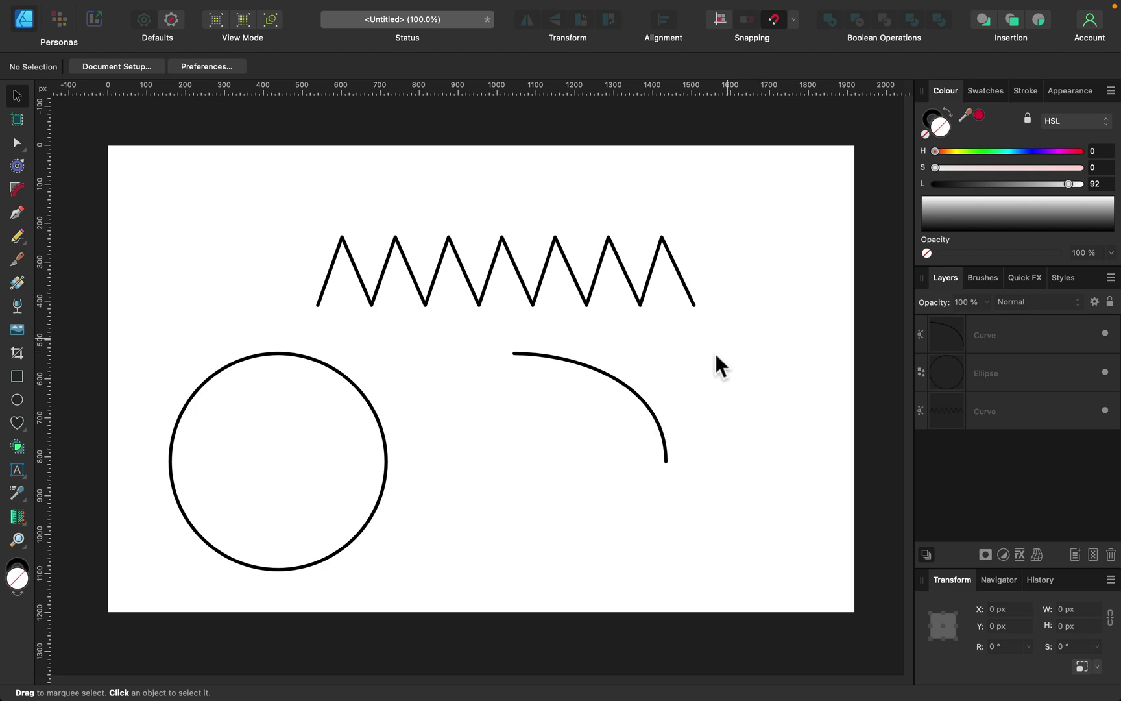
Delete the arc and move the circle right, beneath the centre of the wave.
{"action": "left_click_drag", "start_coordinate": [704, 370], "coordinate": [460, 522]}
{"action": "key", "text": "BackSpace"}
{"action": "left_click", "coordinate": [370, 414]}
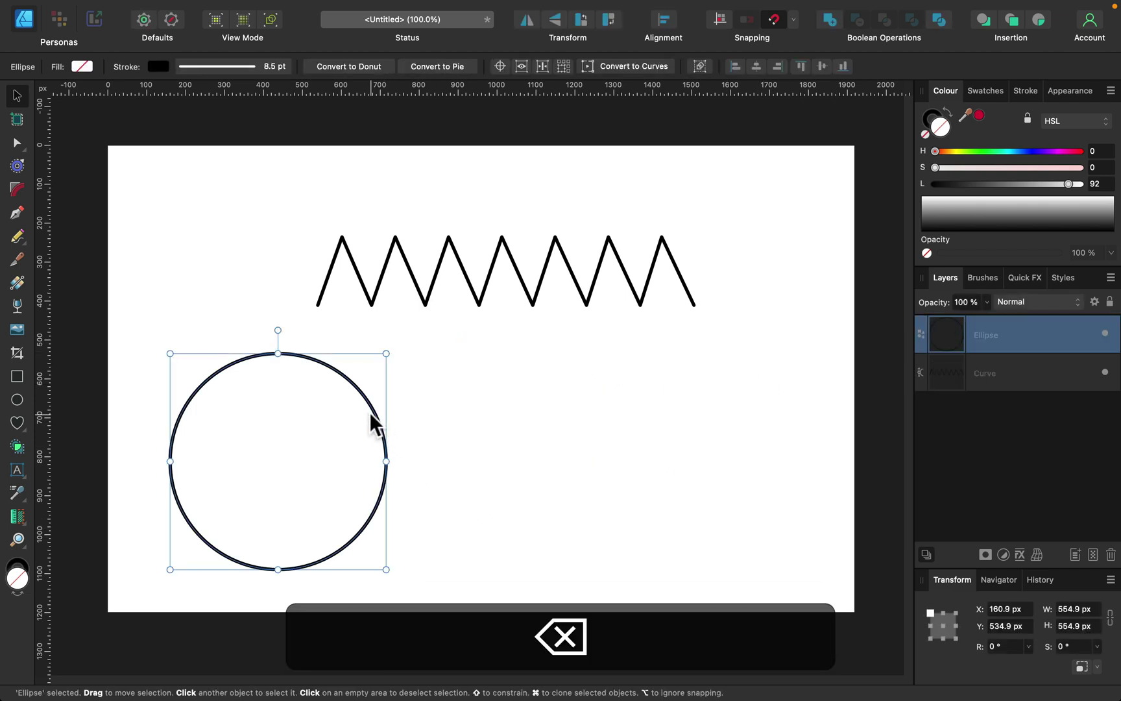
{"action": "left_click_drag", "start_coordinate": [389, 424], "coordinate": [581, 419]}
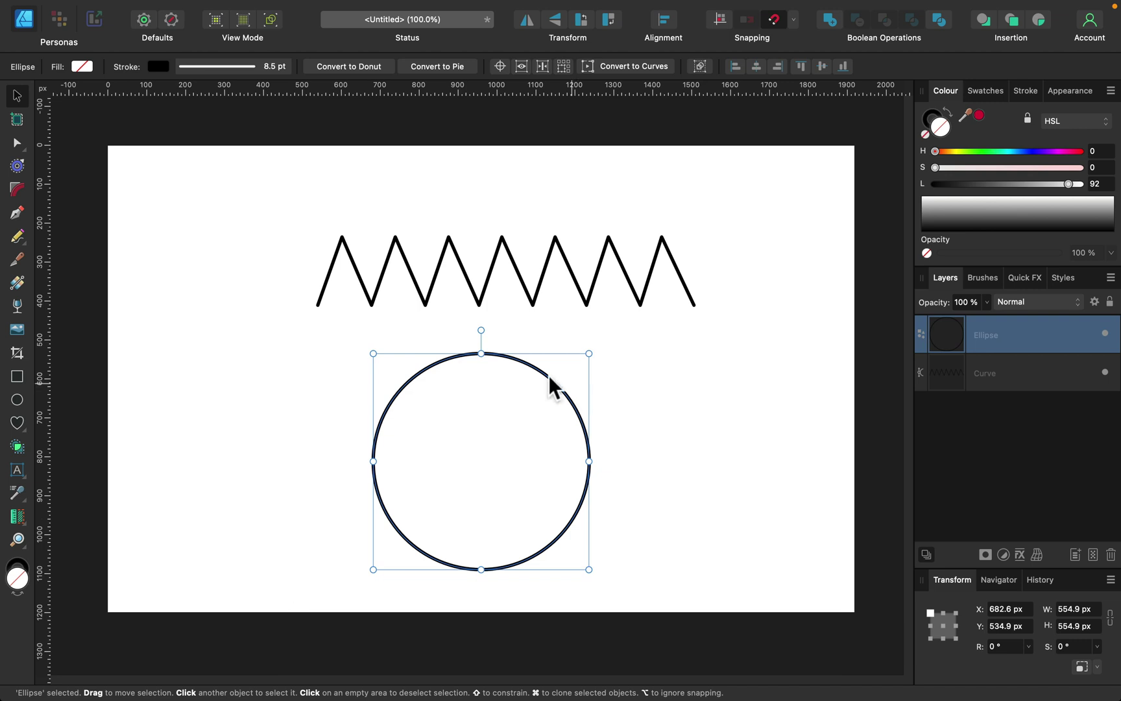
Cut the circle's outline with the Knife tool at its top and right points.
{"action": "left_click", "coordinate": [17, 261]}
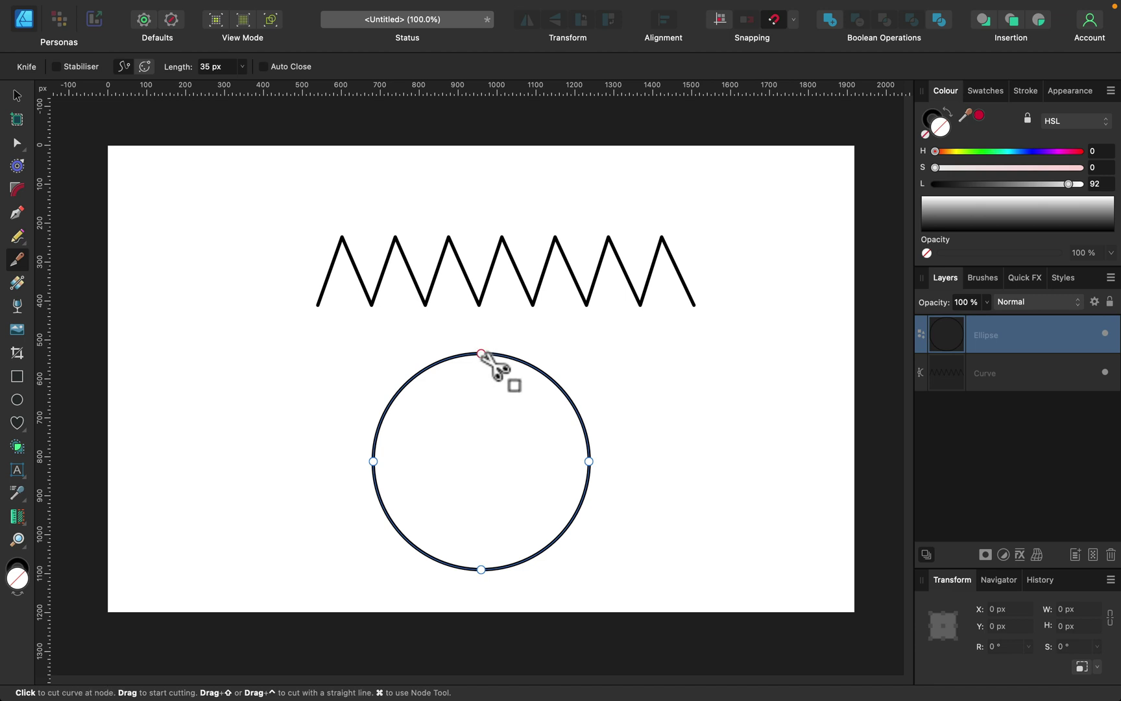
{"action": "left_click", "coordinate": [481, 354]}
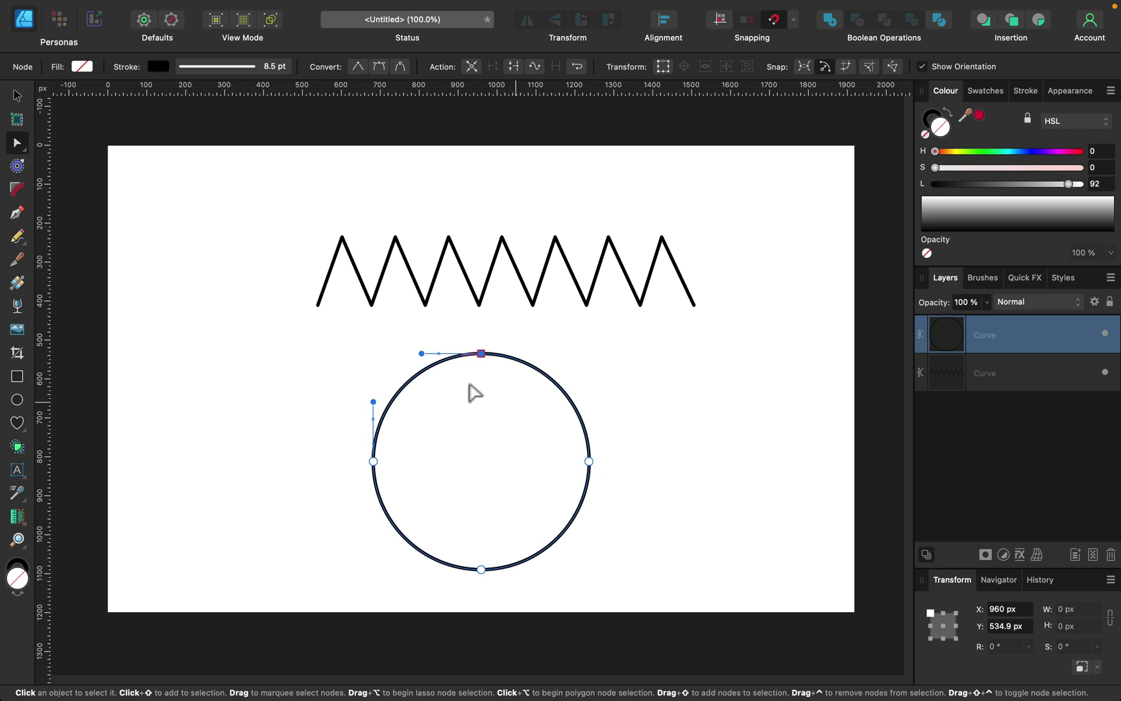
{"action": "left_click", "coordinate": [17, 259]}
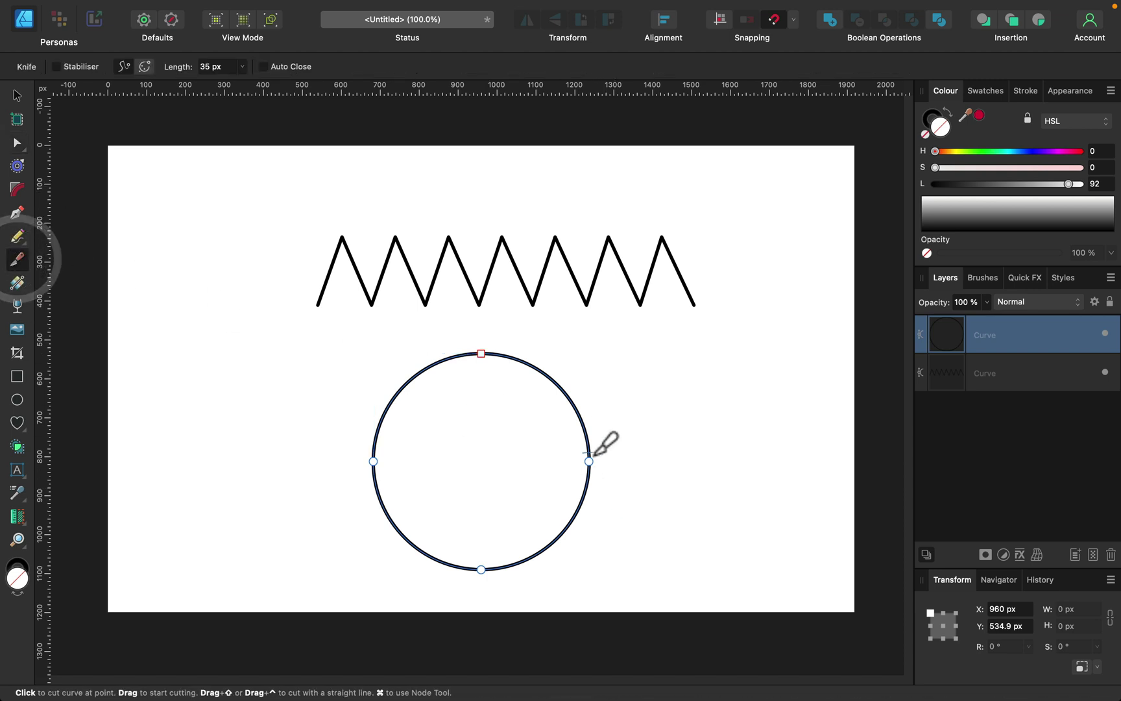
{"action": "left_click", "coordinate": [589, 462]}
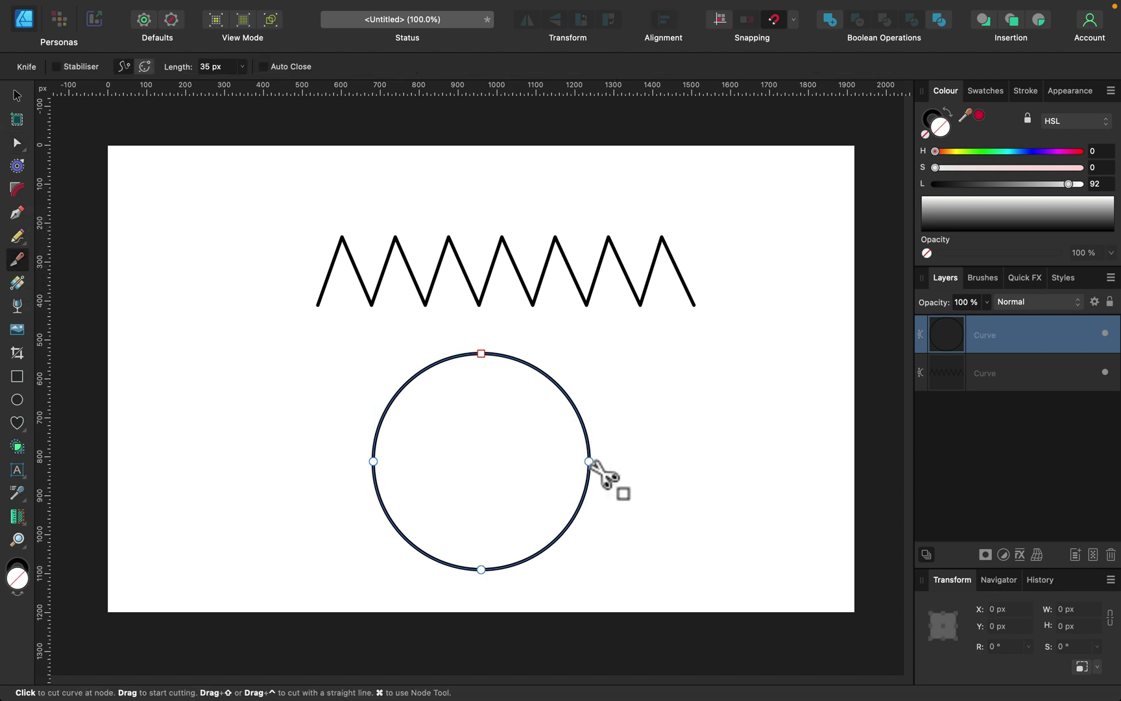
{"action": "left_click", "coordinate": [590, 462]}
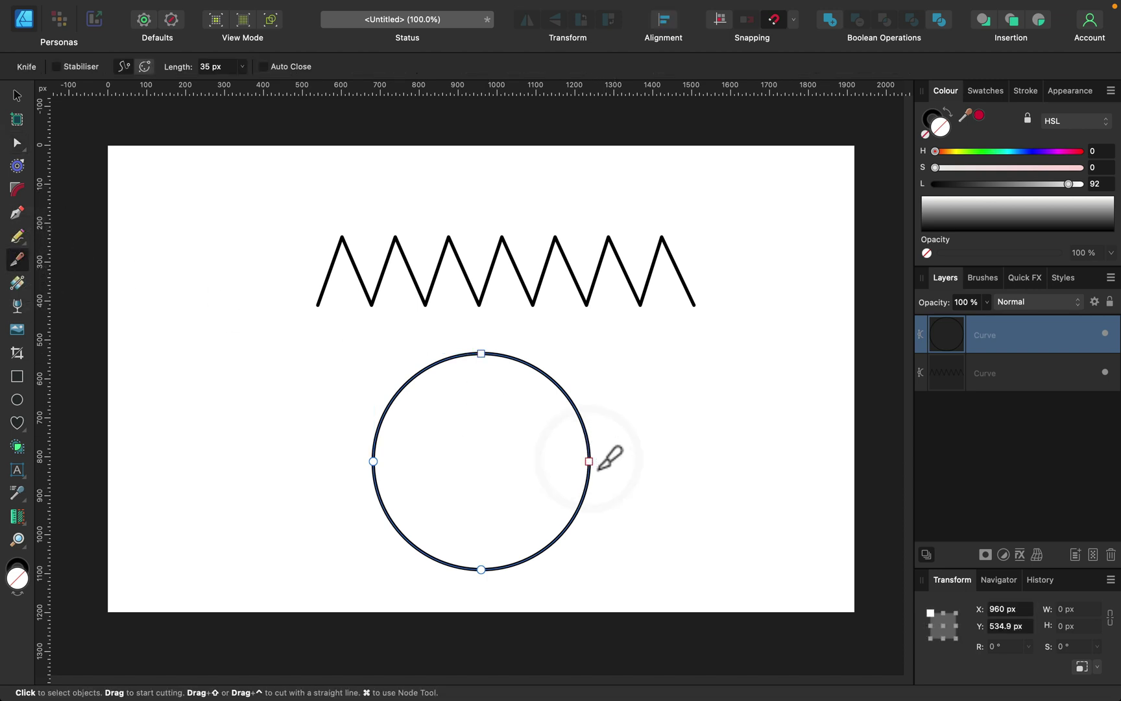
Reselect the cut circle, nudge it slightly right and down, and zoom in on it.
{"action": "left_click", "coordinate": [16, 97]}
{"action": "left_click", "coordinate": [675, 385]}
{"action": "left_click", "coordinate": [439, 362]}
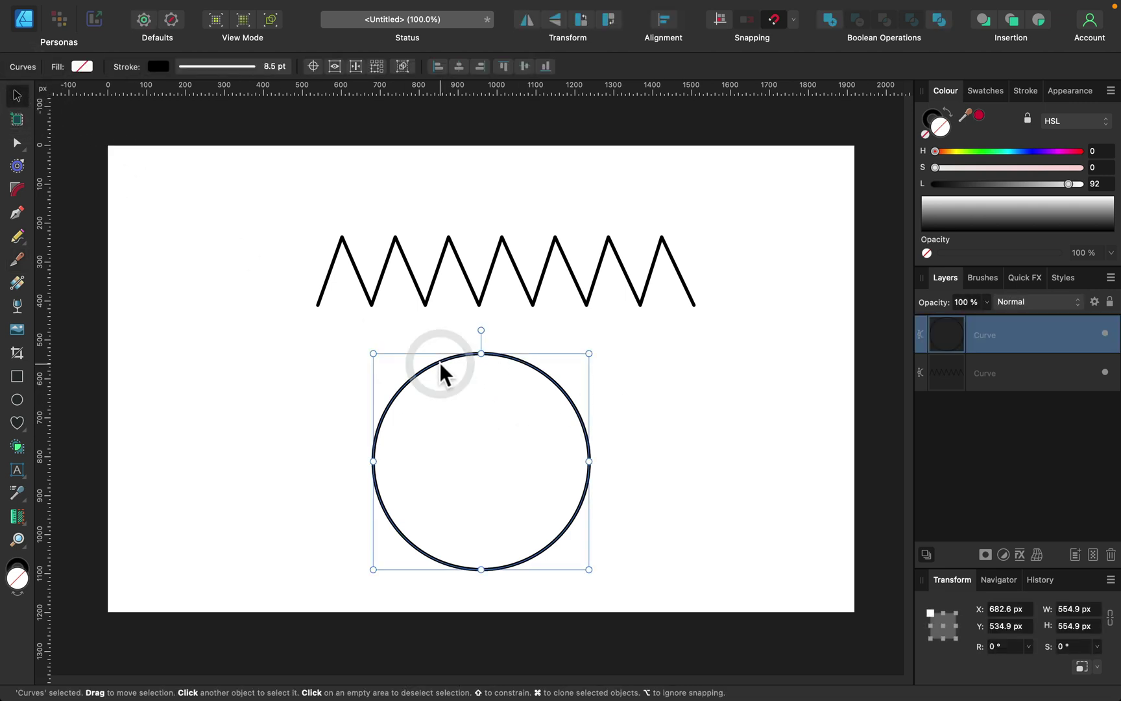
{"action": "left_click_drag", "start_coordinate": [439, 362], "coordinate": [431, 369]}
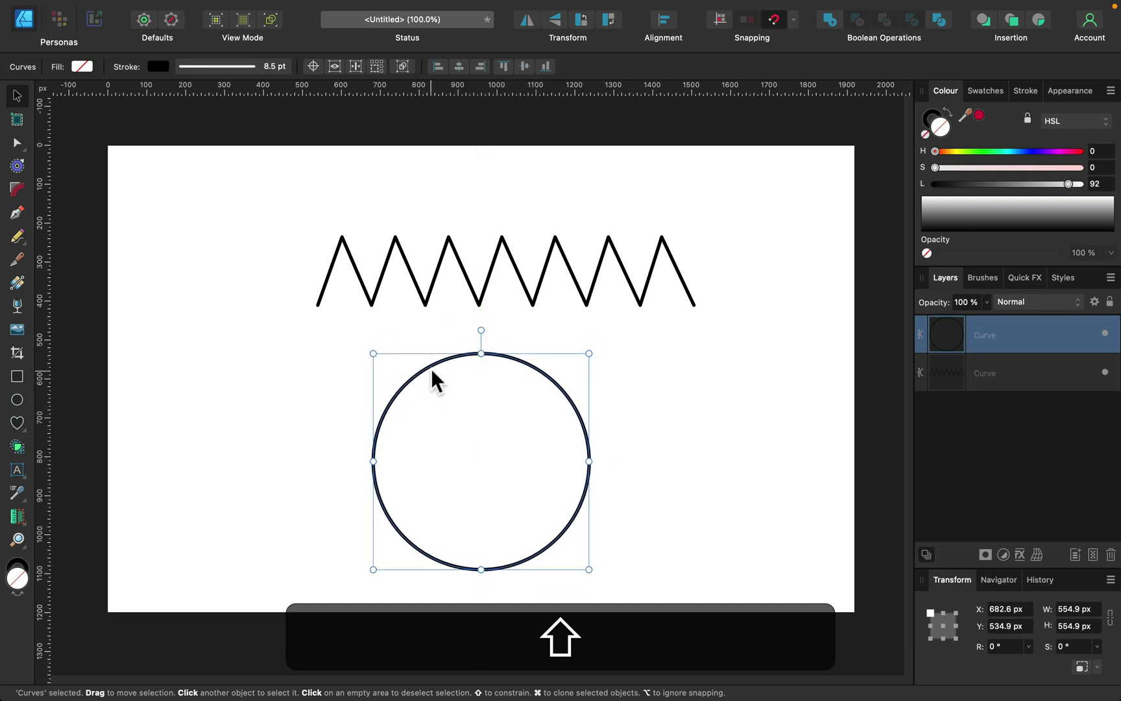
{"action": "key", "text": "super+equal"}
{"action": "scroll", "coordinate": [610, 341], "scroll_direction": "down", "scroll_amount": 2}
{"action": "scroll", "coordinate": [605, 337], "scroll_direction": "down", "scroll_amount": 1}
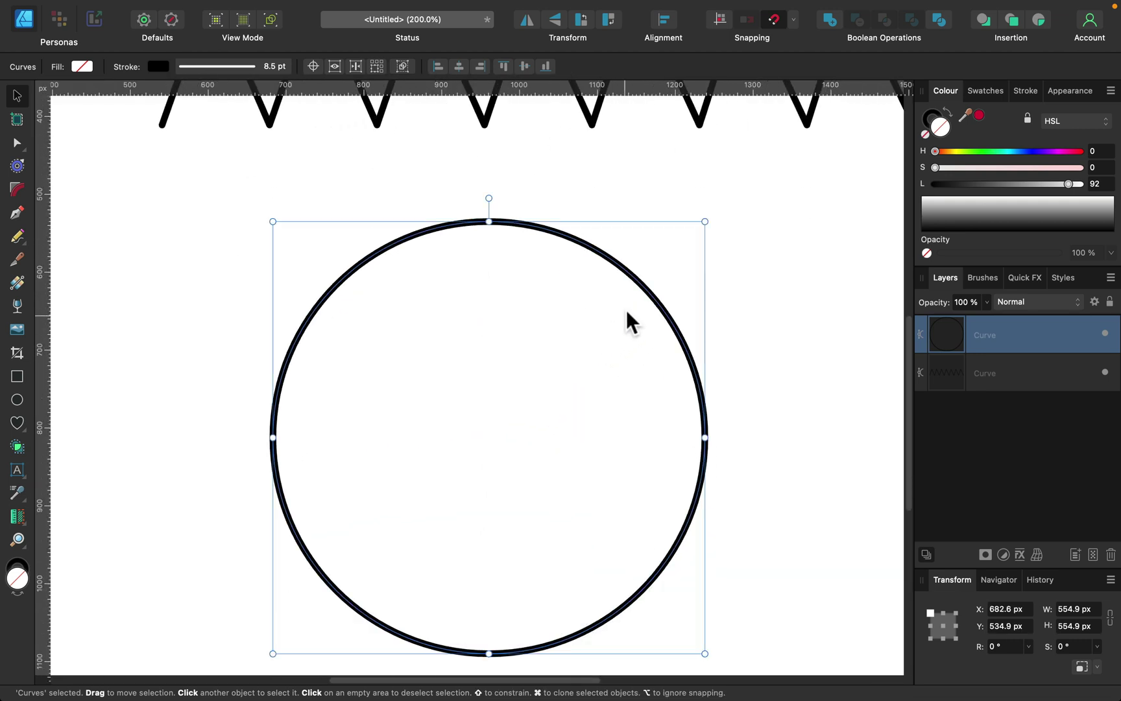
{"action": "left_click", "coordinate": [21, 257]}
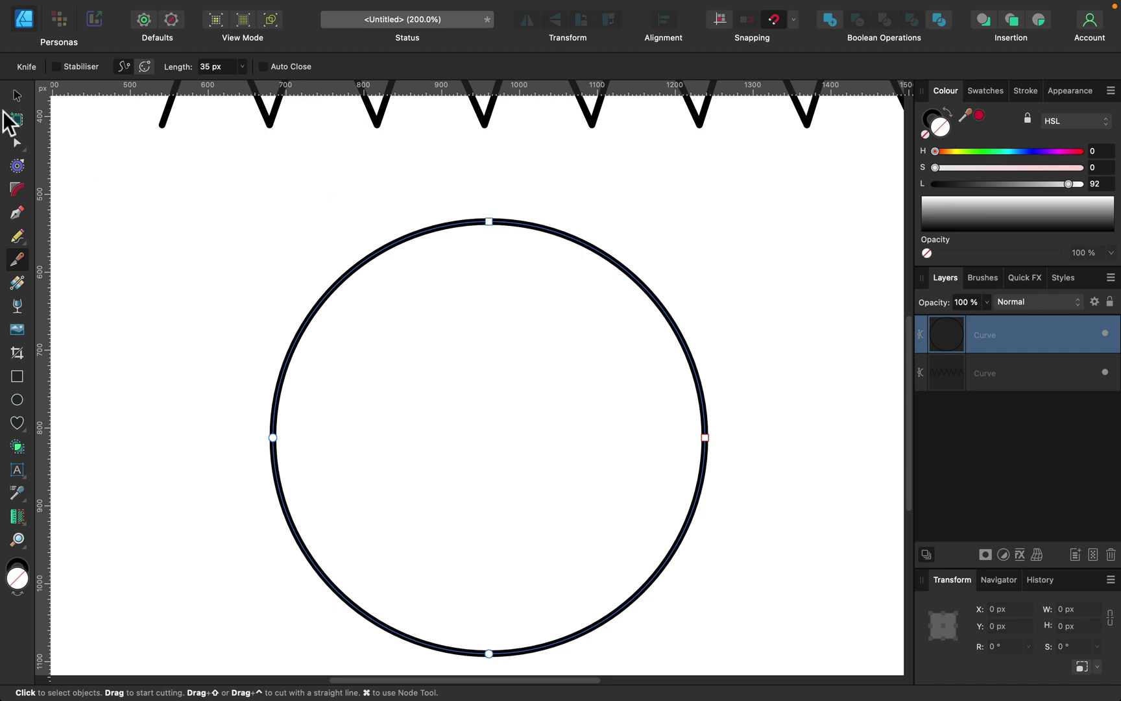
Separate the circle's upper-right quarter arc by dragging its nodes up and right.
{"action": "left_click", "coordinate": [16, 95]}
{"action": "right_click", "coordinate": [540, 225]}
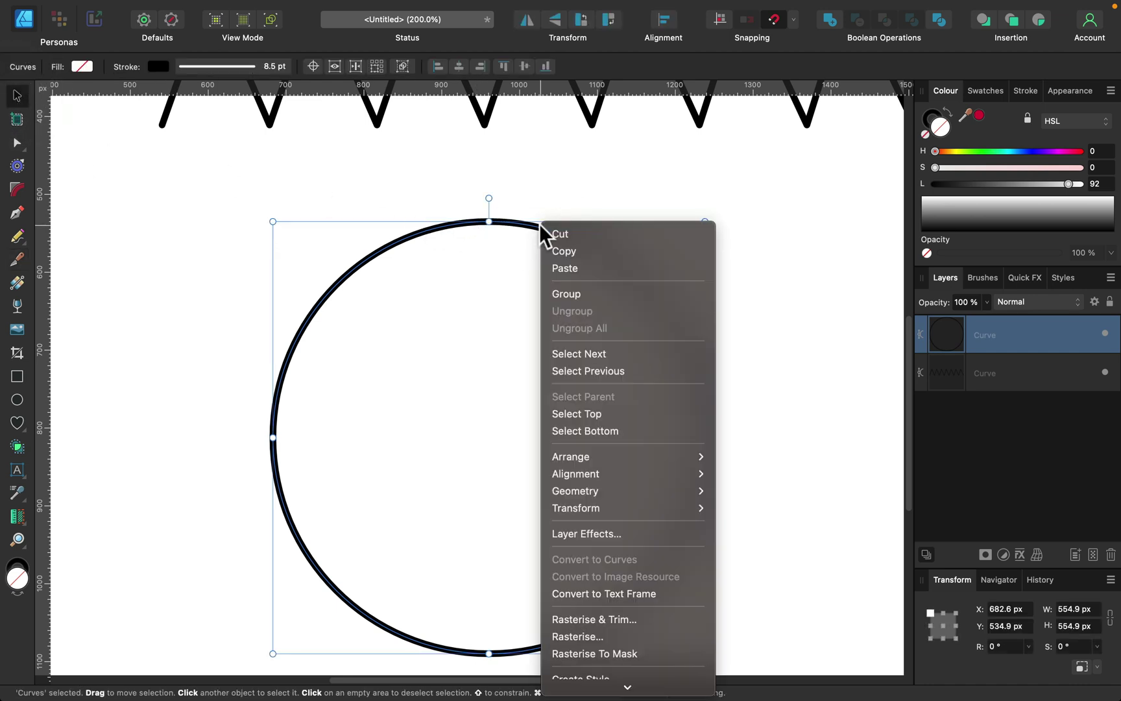
{"action": "left_click", "coordinate": [531, 221]}
{"action": "double_click", "coordinate": [530, 222]}
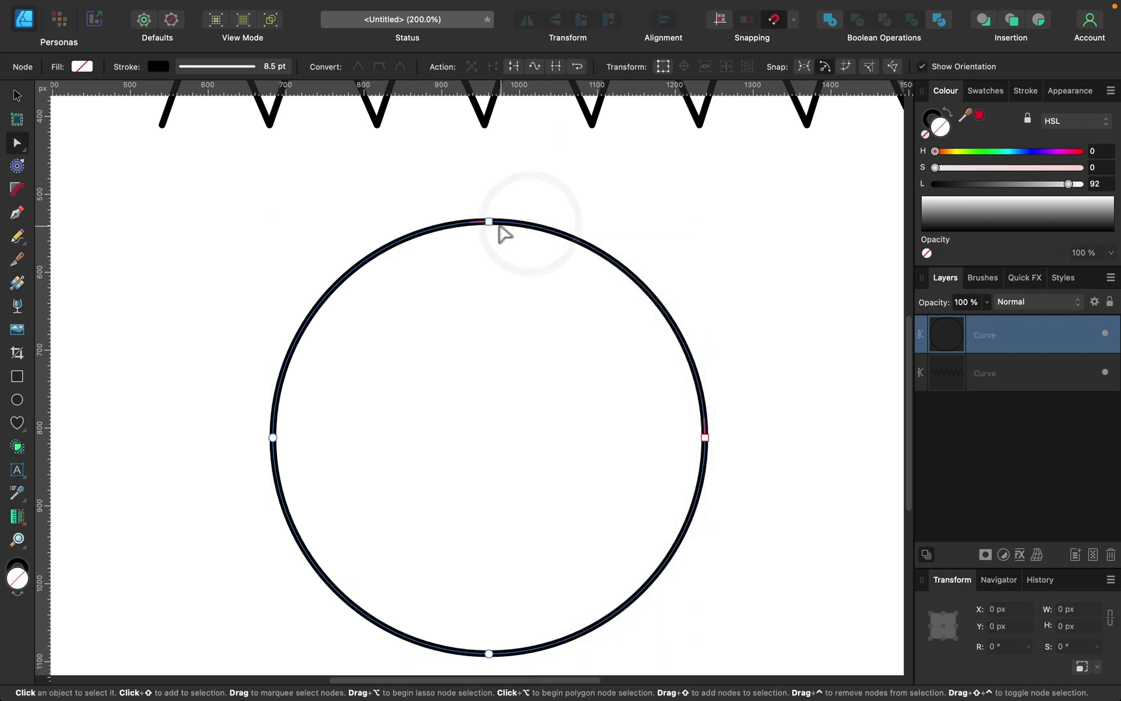
{"action": "left_click_drag", "start_coordinate": [491, 223], "coordinate": [526, 207]}
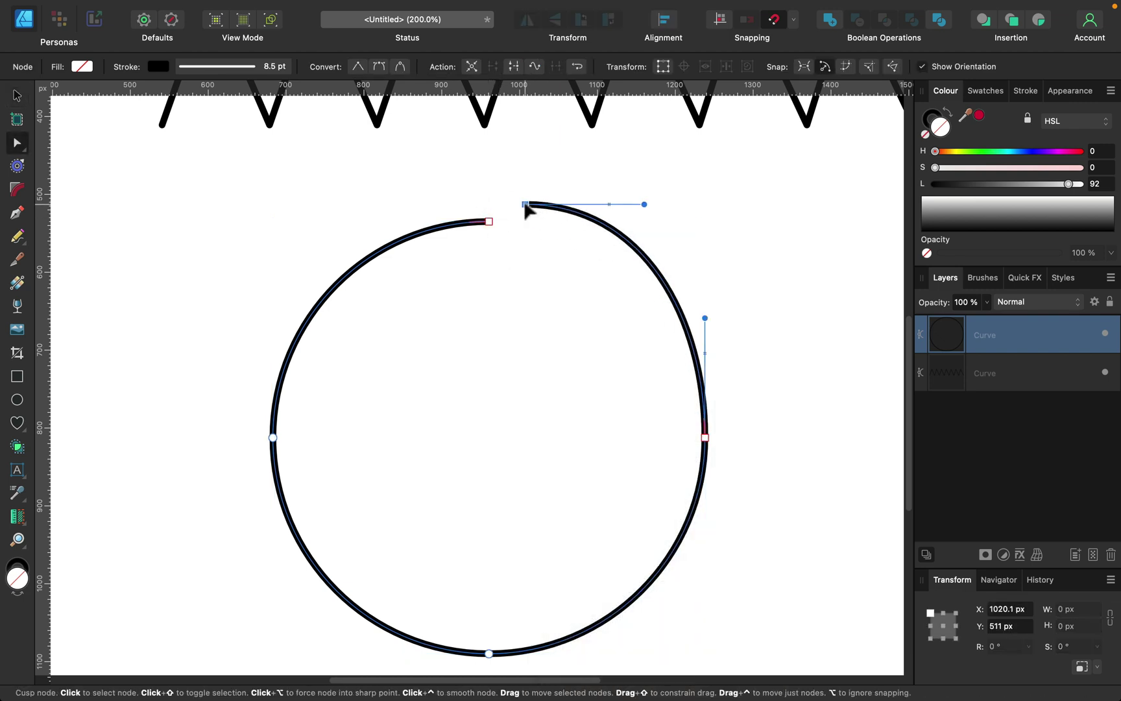
{"action": "key", "text": "super+z"}
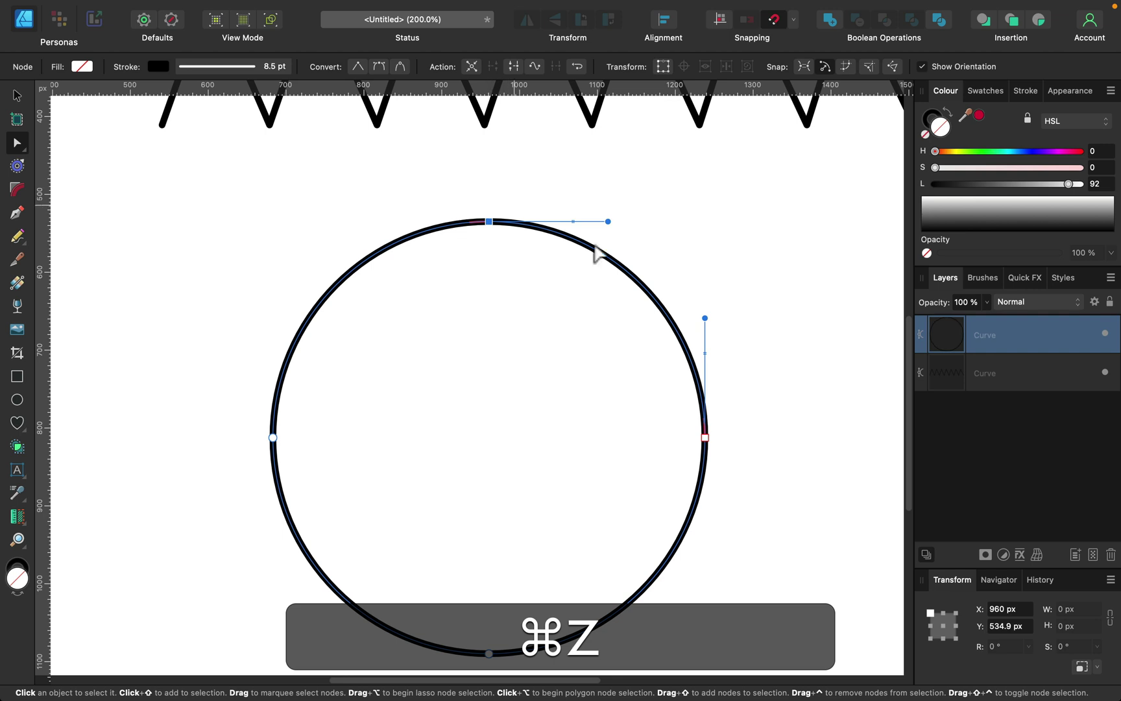
{"action": "left_click", "coordinate": [706, 437], "text": "shift"}
{"action": "mouse_move", "coordinate": [706, 437]}
{"action": "left_mouse_down"}
{"action": "mouse_move", "coordinate": [725, 411]}
{"action": "mouse_move", "coordinate": [658, 480]}
{"action": "mouse_move", "coordinate": [853, 390]}
{"action": "left_mouse_up"}
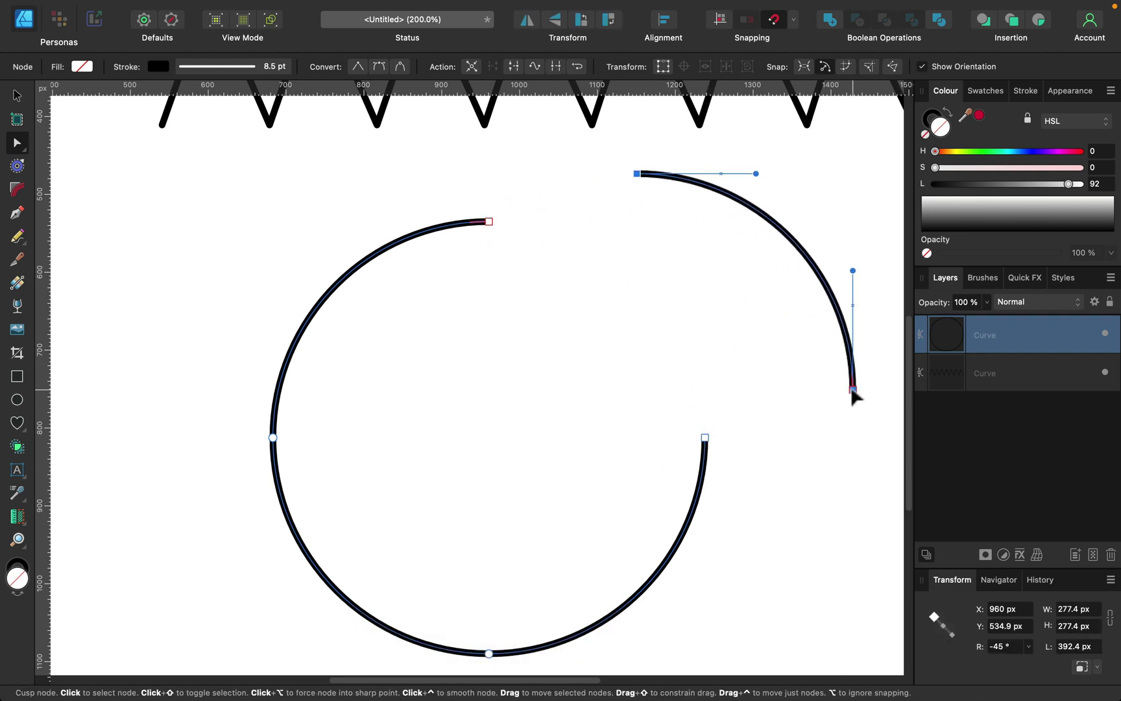
Move the remaining three-quarter piece up and left and marquee-select its nodes.
{"action": "left_click", "coordinate": [18, 97]}
{"action": "left_click", "coordinate": [227, 200]}
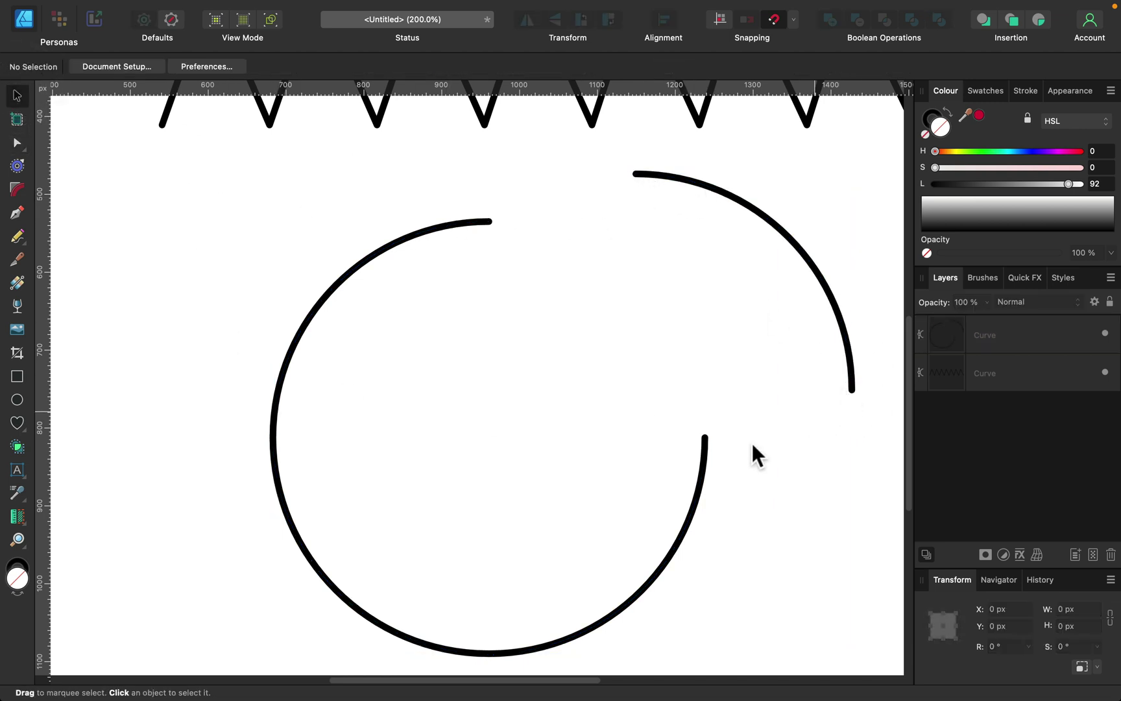
{"action": "left_click_drag", "start_coordinate": [705, 479], "coordinate": [670, 454]}
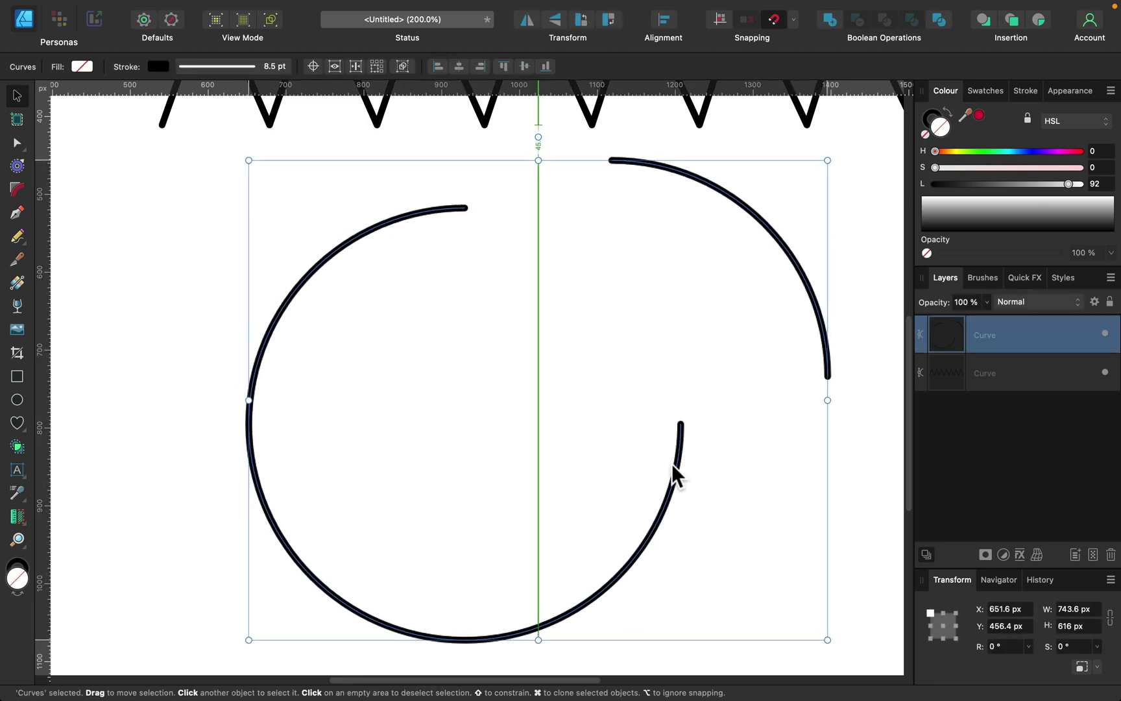
{"action": "left_click", "coordinate": [15, 142]}
{"action": "mouse_move", "coordinate": [180, 202]}
{"action": "left_mouse_down"}
{"action": "mouse_move", "coordinate": [154, 203]}
{"action": "mouse_move", "coordinate": [698, 650]}
{"action": "left_mouse_up"}
Delete the three-quarter piece, then clone the quarter arc, flip it horizontally, and join the ends.
{"action": "key", "text": "BackSpace"}
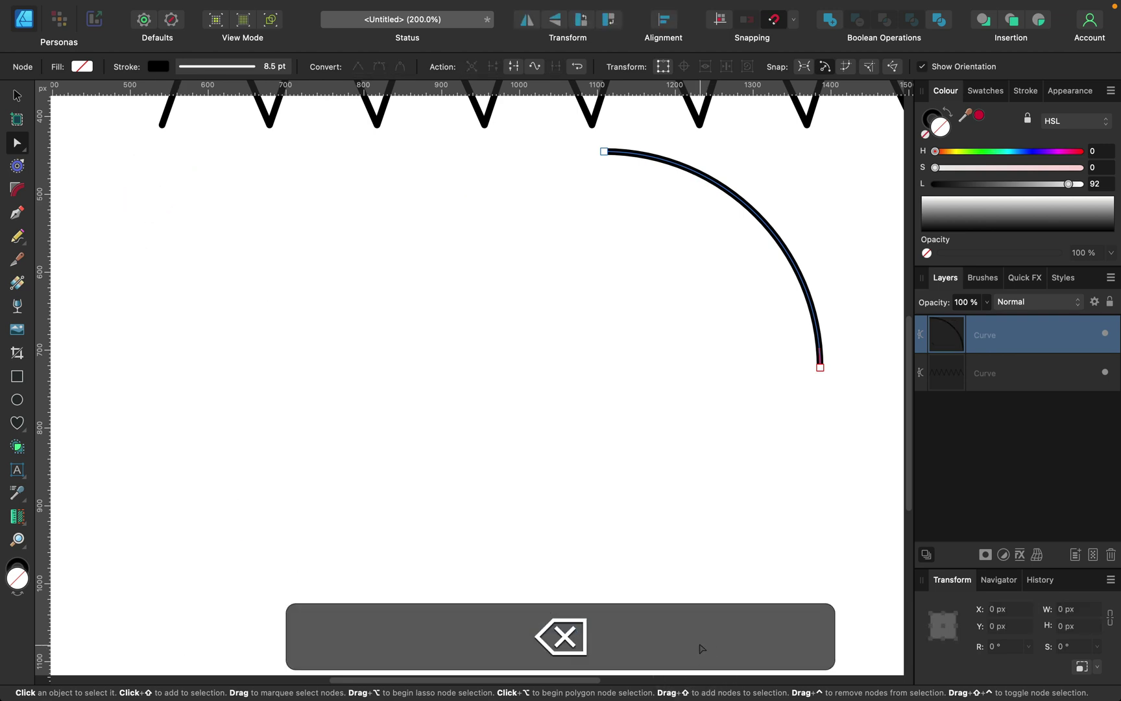
{"action": "left_click", "coordinate": [17, 93]}
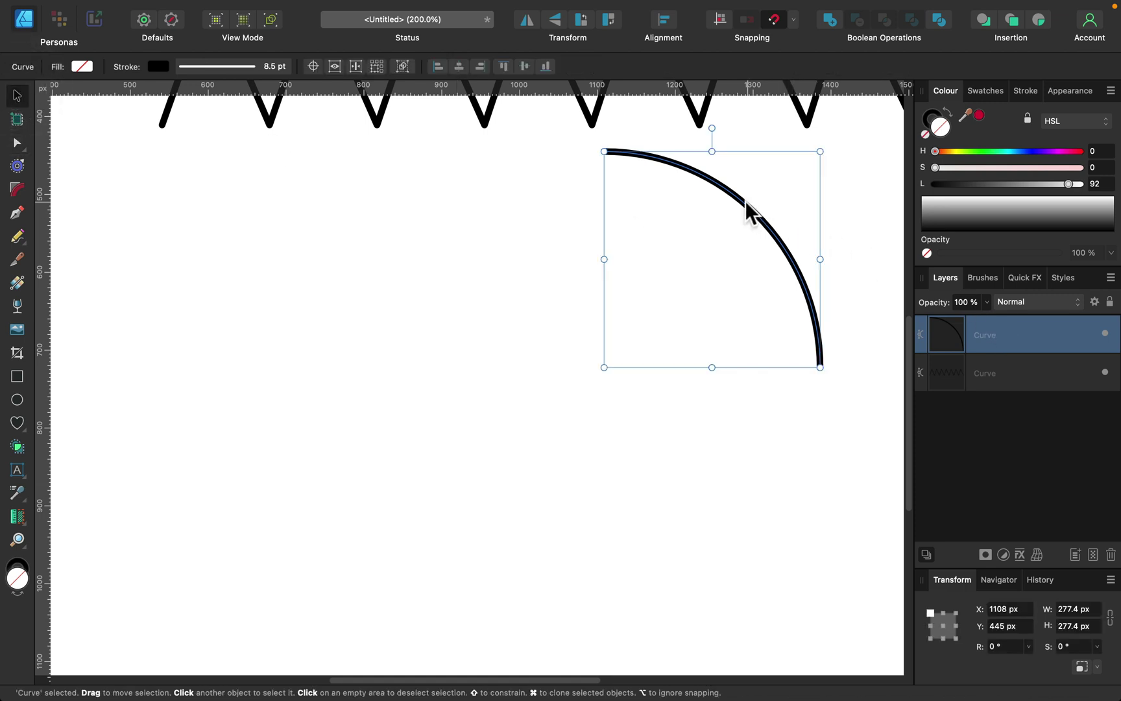
{"action": "mouse_move", "coordinate": [744, 203]}
{"action": "left_mouse_down"}
{"action": "mouse_move", "coordinate": [290, 315]}
{"action": "mouse_move", "coordinate": [632, 275]}
{"action": "left_mouse_up"}
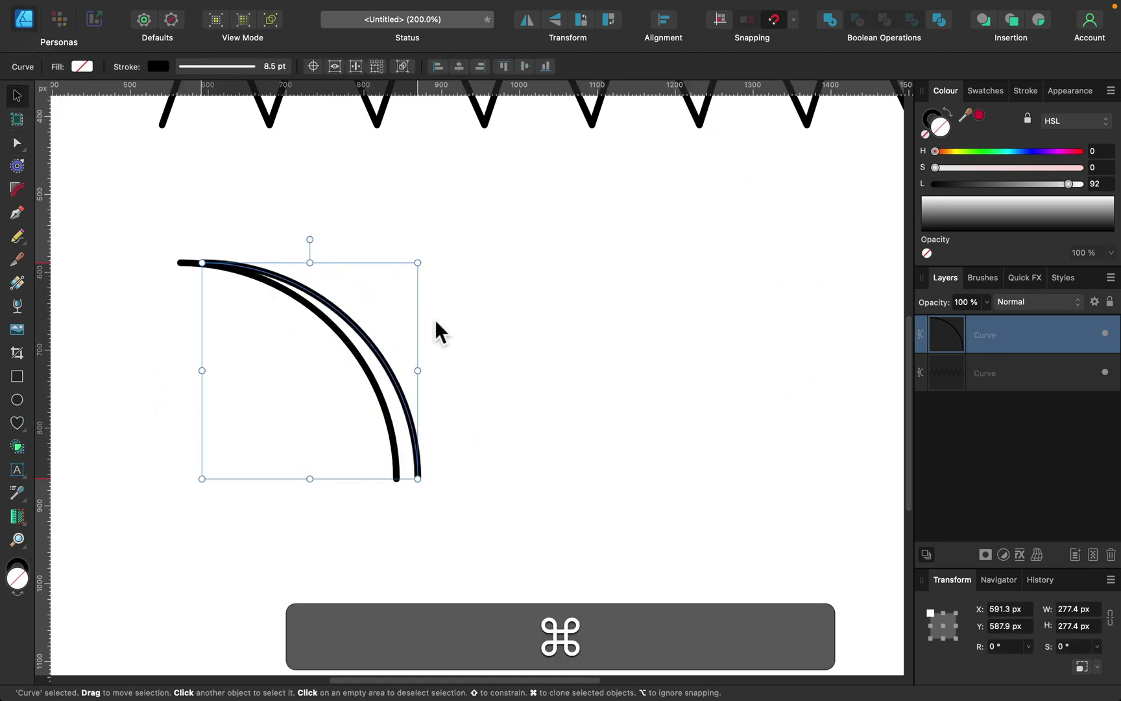
{"action": "left_click", "coordinate": [517, 20]}
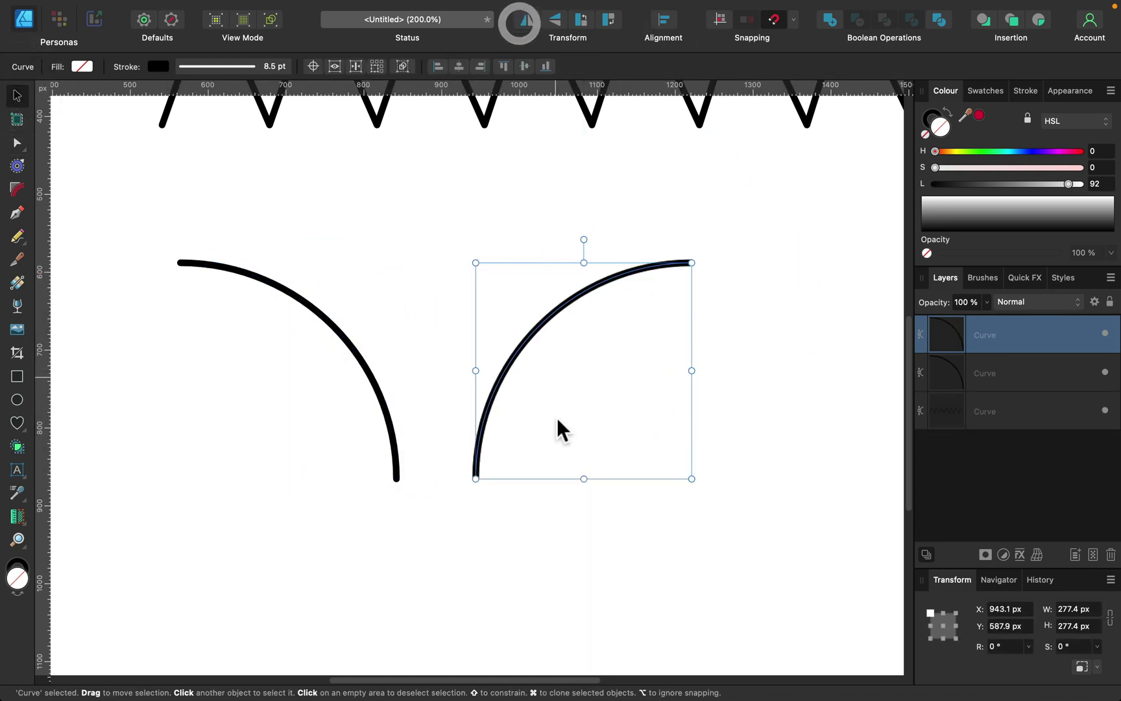
{"action": "left_click_drag", "start_coordinate": [489, 416], "coordinate": [411, 422]}
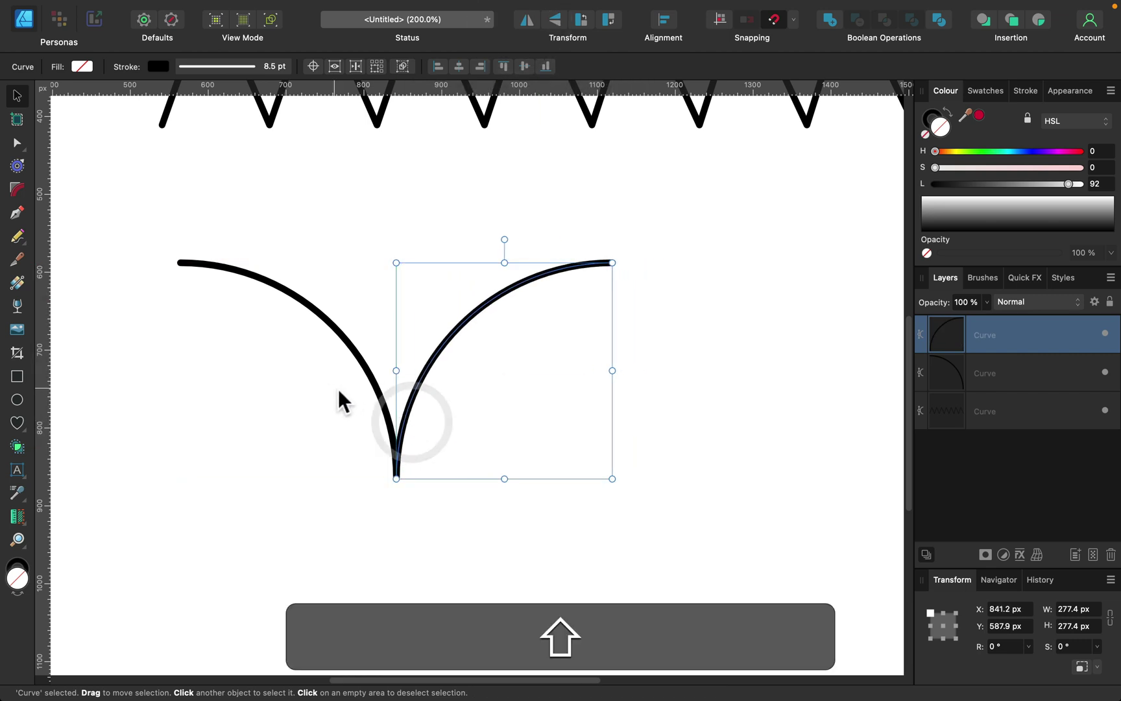
Clone and vertically flip the arc pair into a star, then move one arc beside the zigzag's left end.
{"action": "key", "text": "super+minus"}
{"action": "key", "text": "super+minus"}
{"action": "left_click_drag", "start_coordinate": [322, 322], "coordinate": [630, 465]}
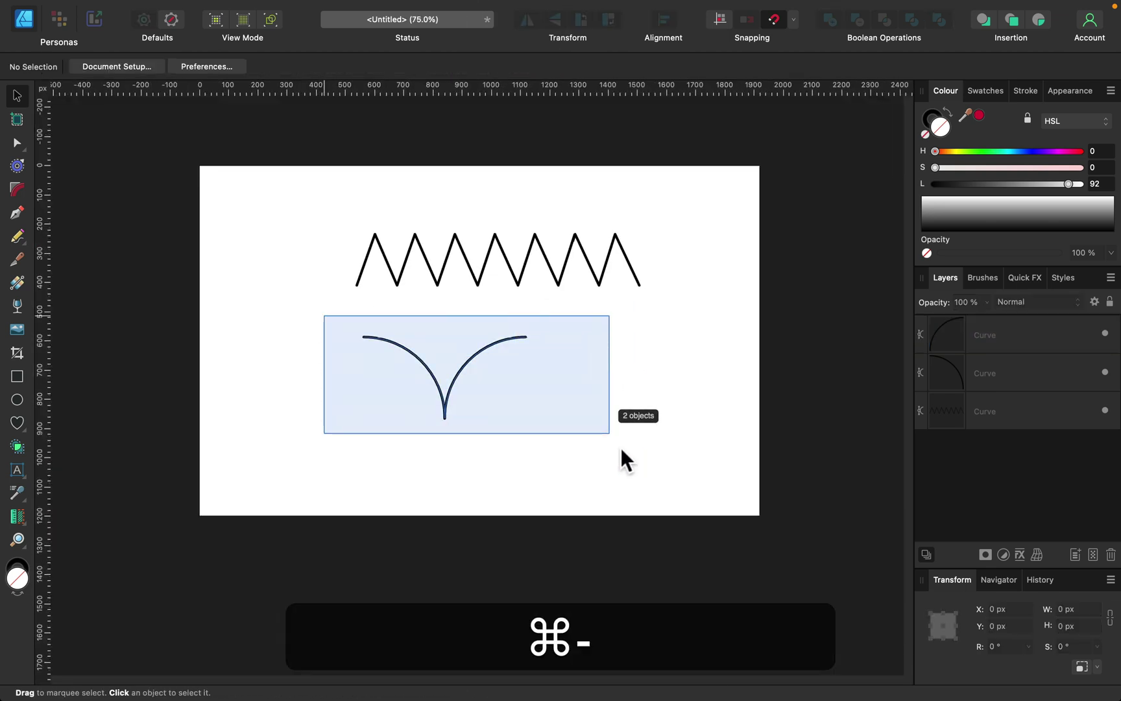
{"action": "left_click_drag", "start_coordinate": [454, 369], "coordinate": [474, 354]}
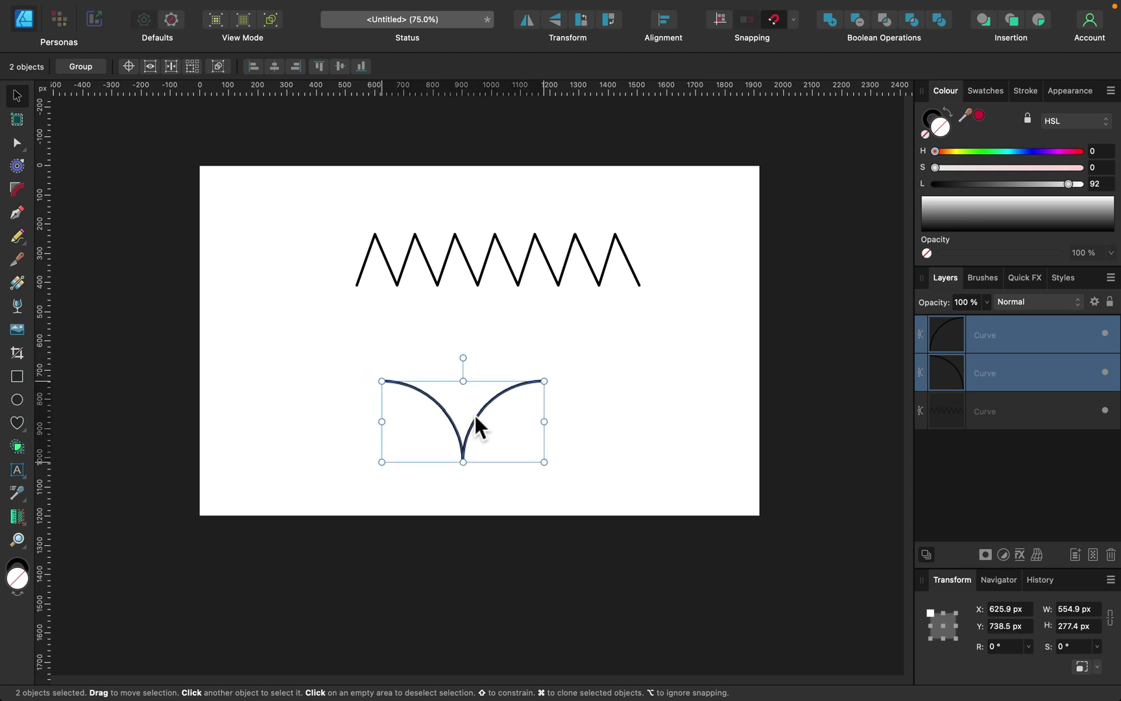
{"action": "left_click", "coordinate": [555, 19]}
{"action": "left_click_drag", "start_coordinate": [467, 354], "coordinate": [468, 335]}
{"action": "left_click", "coordinate": [618, 369]}
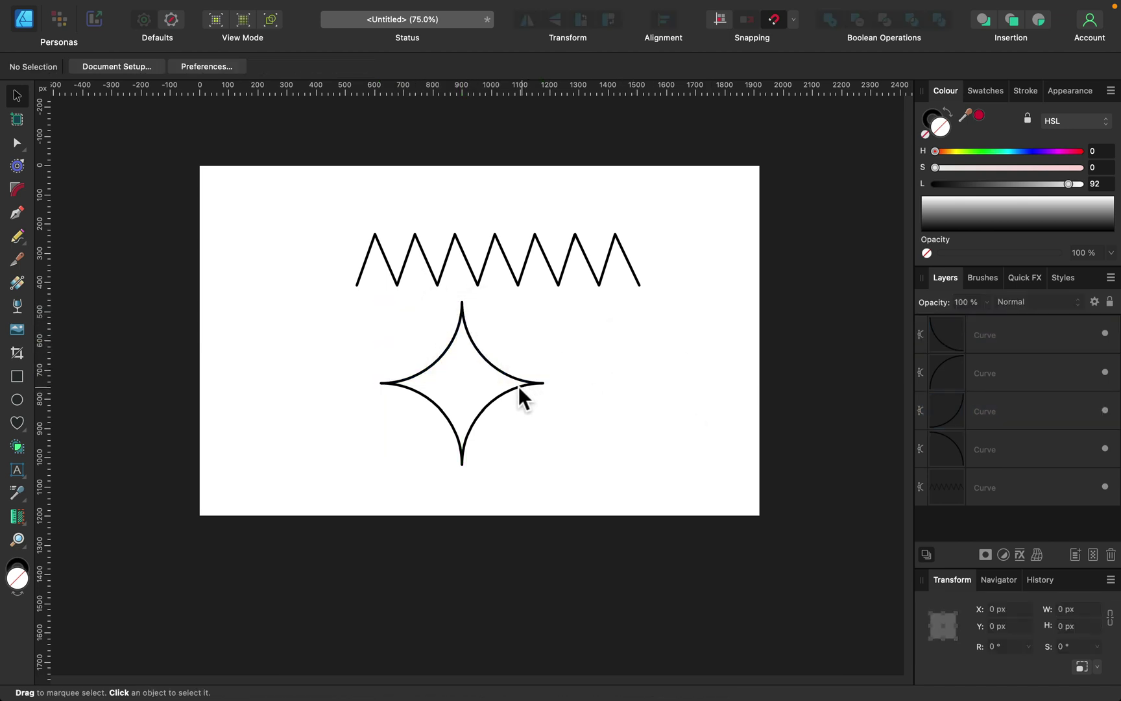
{"action": "mouse_move", "coordinate": [514, 386]}
{"action": "left_mouse_down"}
{"action": "mouse_move", "coordinate": [369, 342]}
{"action": "mouse_move", "coordinate": [292, 232]}
{"action": "mouse_move", "coordinate": [330, 209]}
{"action": "left_mouse_up"}
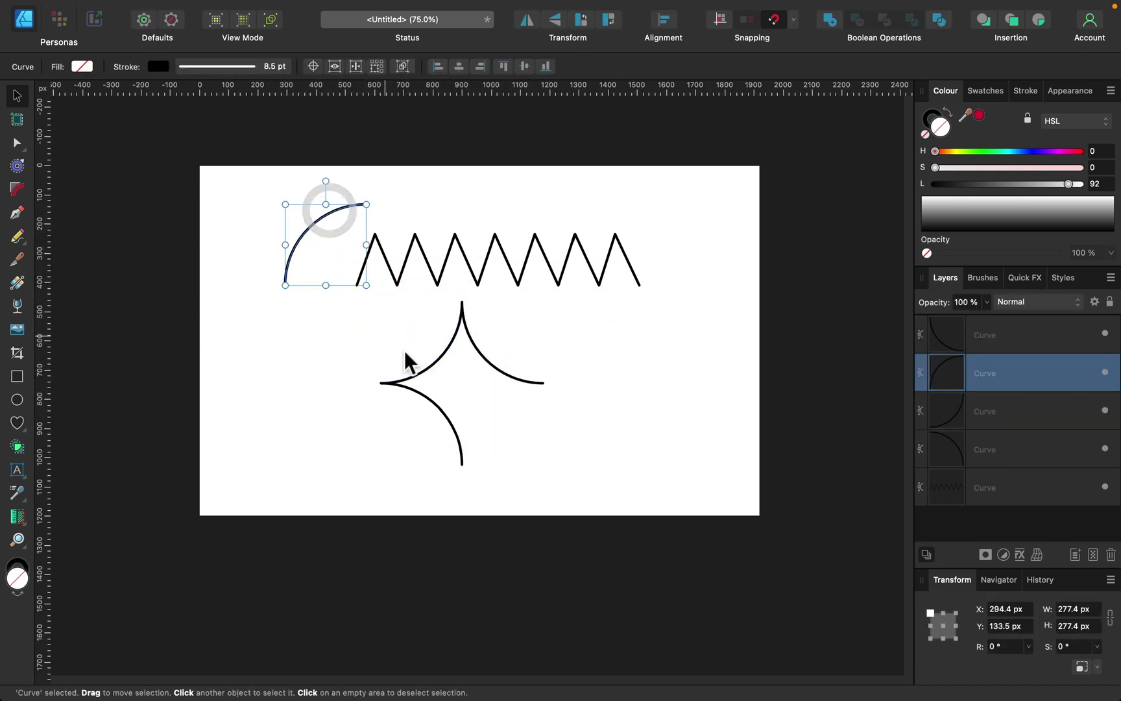
Delete the three leftover star arcs and draw a heart below the zigzag with the Heart tool.
{"action": "left_click", "coordinate": [441, 355]}
{"action": "key", "text": "BackSpace"}
{"action": "left_click", "coordinate": [493, 368]}
{"action": "key", "text": "BackSpace"}
{"action": "left_click", "coordinate": [444, 410]}
{"action": "key", "text": "BackSpace"}
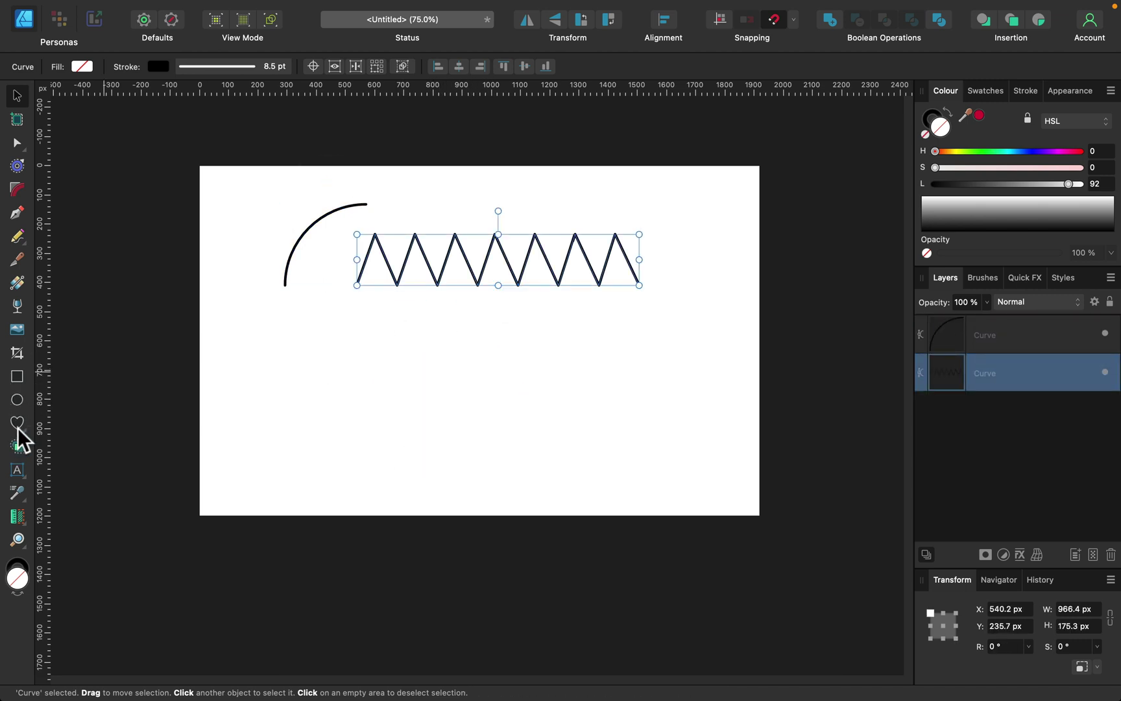
{"action": "left_click", "coordinate": [16, 425]}
{"action": "left_click_drag", "start_coordinate": [370, 316], "coordinate": [534, 488]}
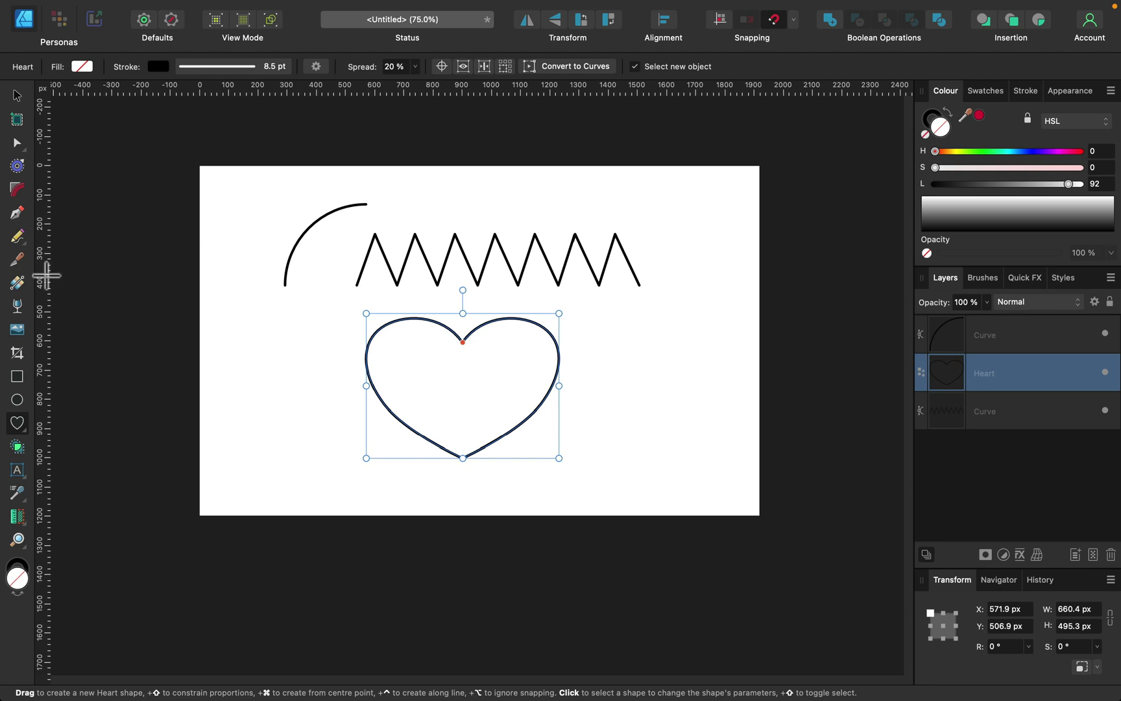
Cut the heart with the Knife tool at its top and bottom points.
{"action": "left_click", "coordinate": [19, 266]}
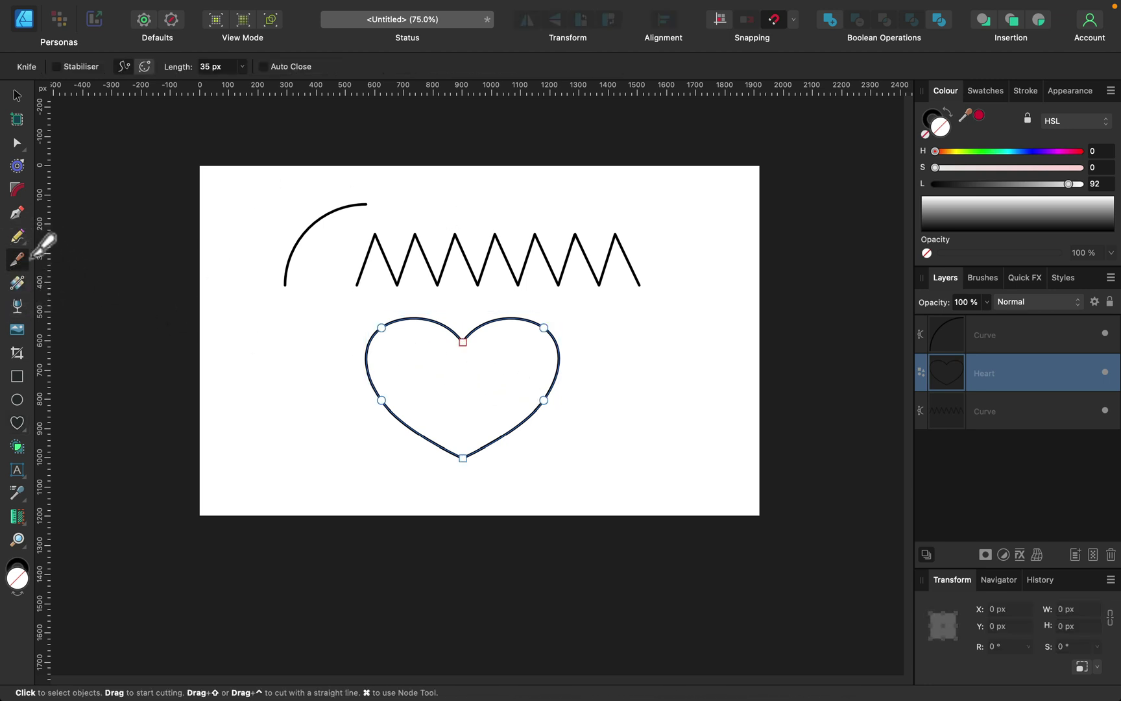
{"action": "left_click", "coordinate": [462, 342]}
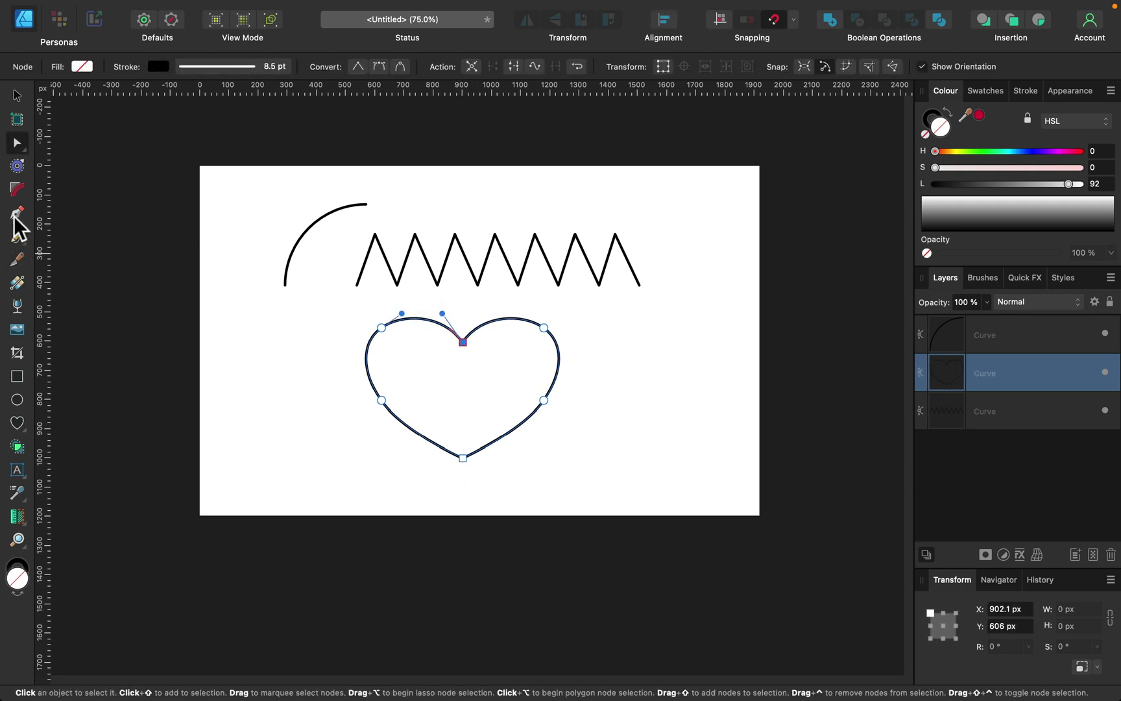
{"action": "left_click", "coordinate": [19, 259]}
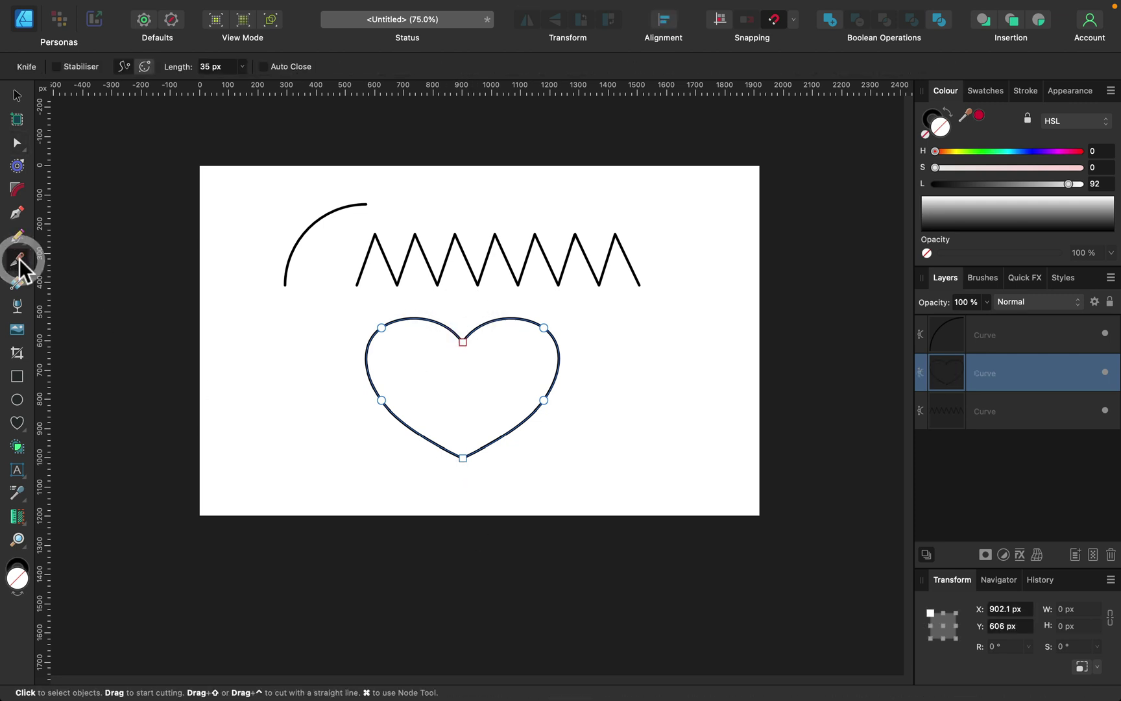
{"action": "left_click", "coordinate": [463, 457]}
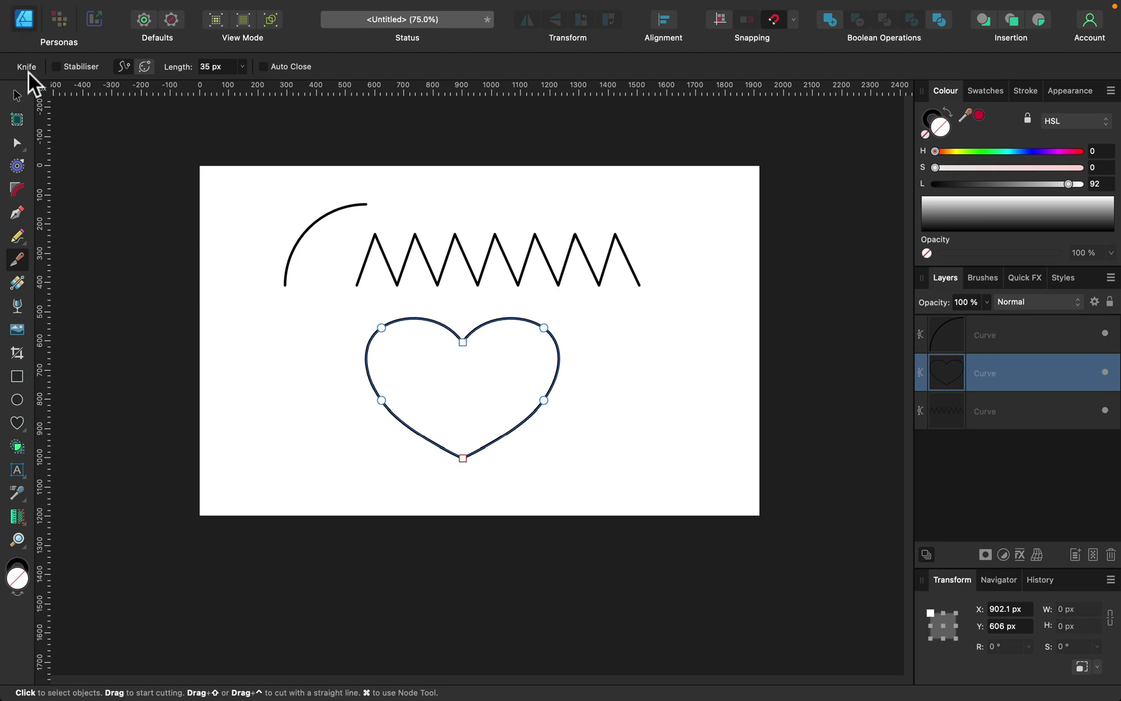
{"action": "left_click", "coordinate": [17, 94]}
{"action": "left_click", "coordinate": [610, 353]}
{"action": "left_click", "coordinate": [555, 345]}
Select the heart's right-half nodes and drag that half to the right.
{"action": "left_click", "coordinate": [16, 143]}
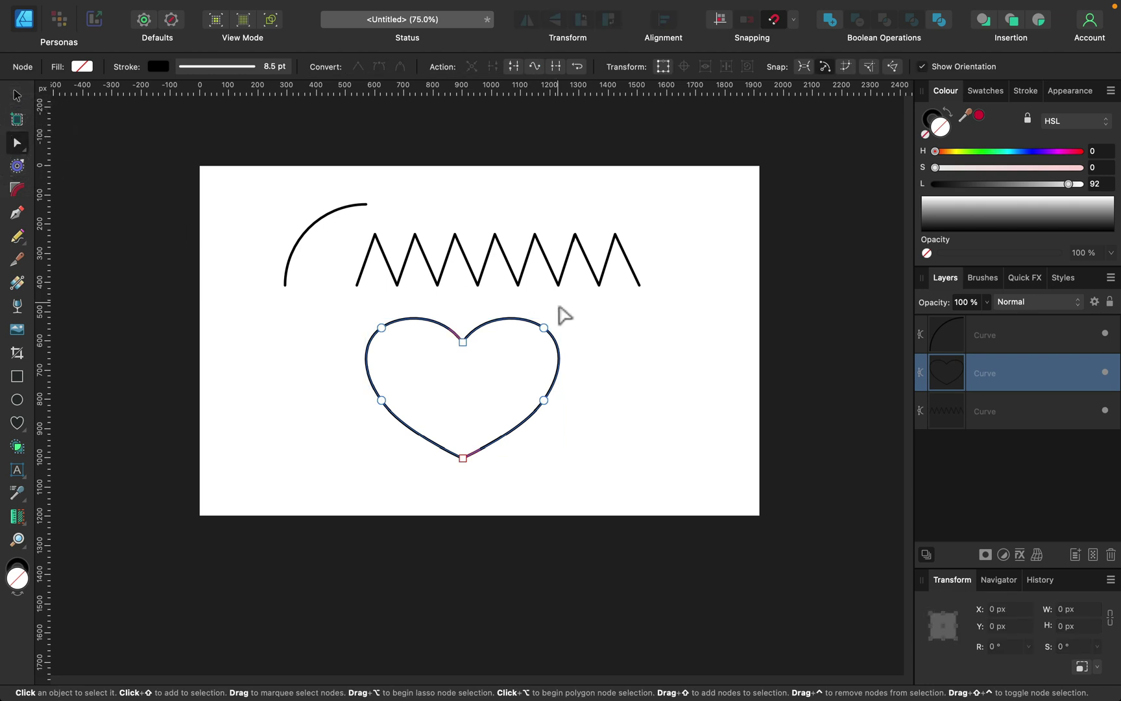
{"action": "left_click", "coordinate": [463, 340]}
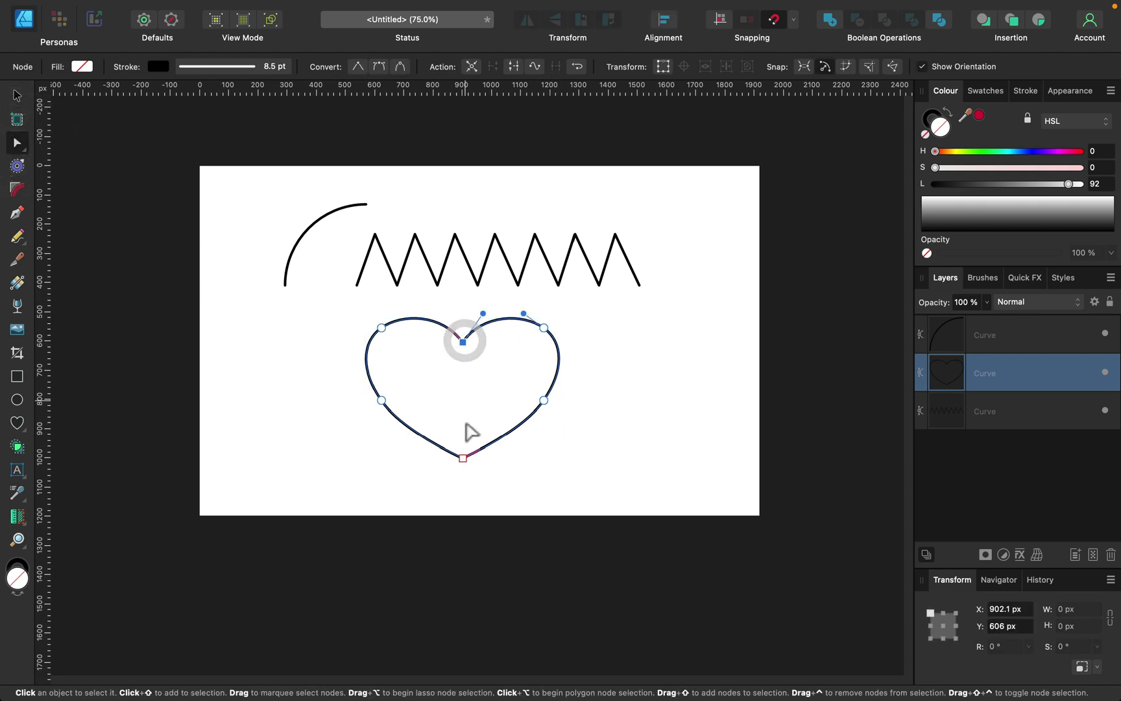
{"action": "left_click", "coordinate": [462, 456], "text": "shift"}
{"action": "left_click", "coordinate": [544, 399], "text": "shift"}
{"action": "left_click", "coordinate": [543, 327], "text": "shift"}
{"action": "left_click_drag", "start_coordinate": [566, 352], "coordinate": [604, 352]}
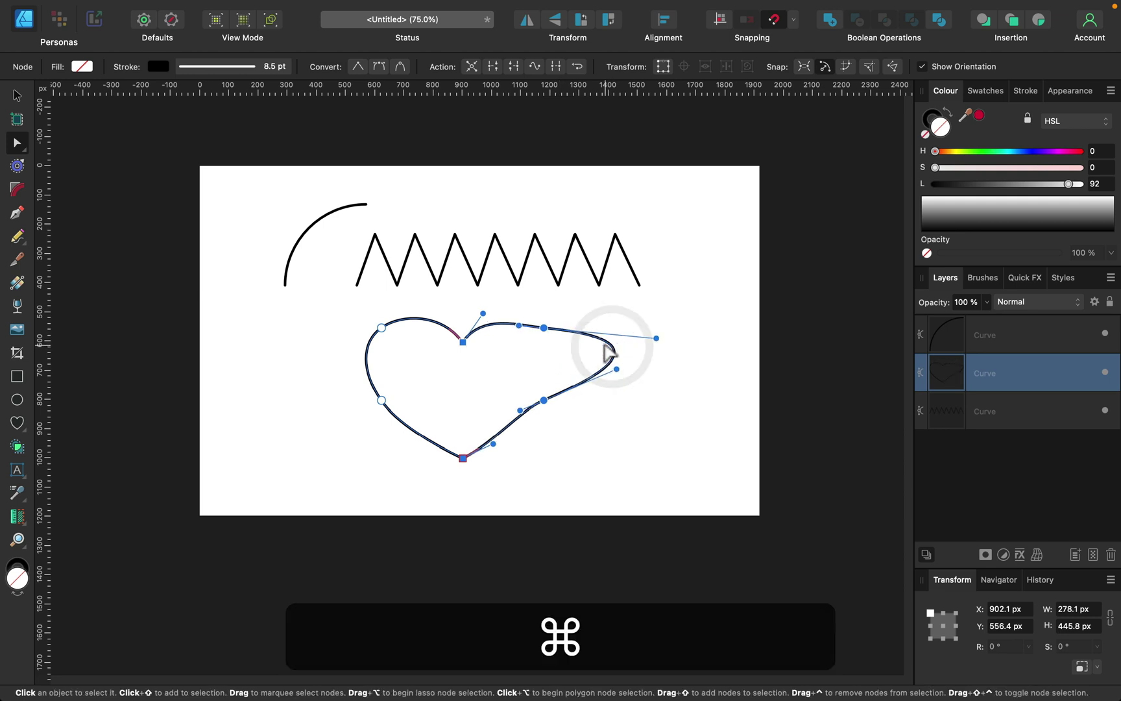
{"action": "key", "text": "super+z"}
{"action": "left_click_drag", "start_coordinate": [545, 331], "coordinate": [594, 331]}
Marquee the left half's nodes, delete them, and zoom in on the remaining curve.
{"action": "left_click", "coordinate": [17, 93]}
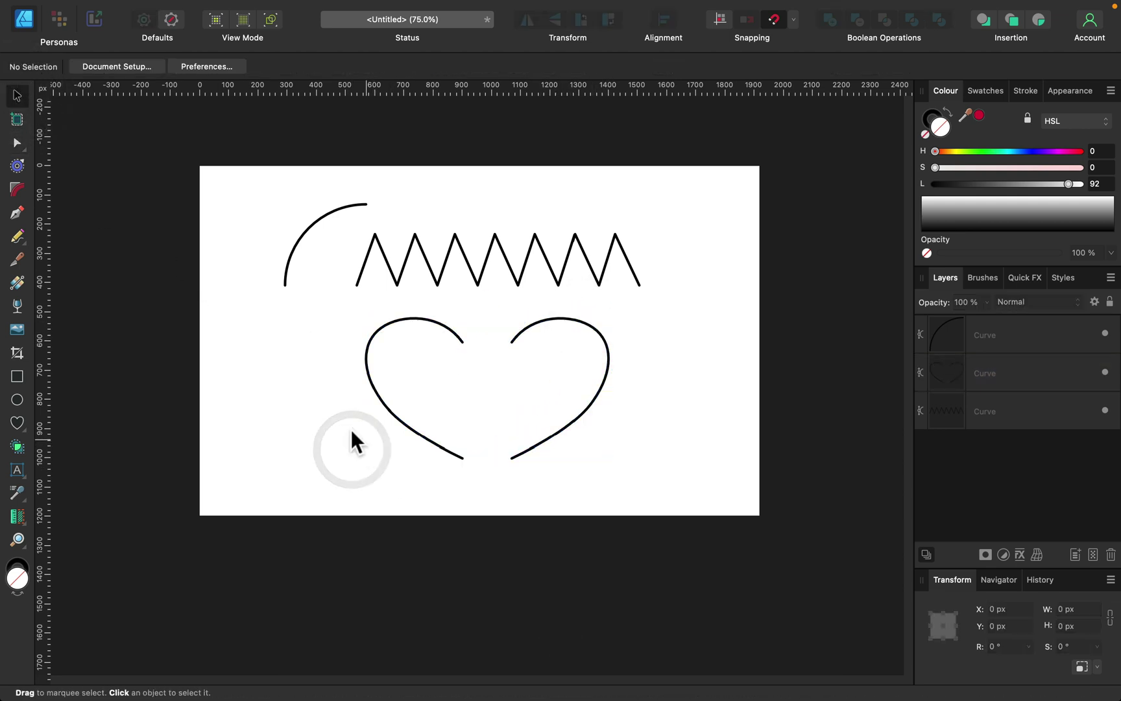
{"action": "left_click", "coordinate": [17, 143]}
{"action": "left_click", "coordinate": [364, 324]}
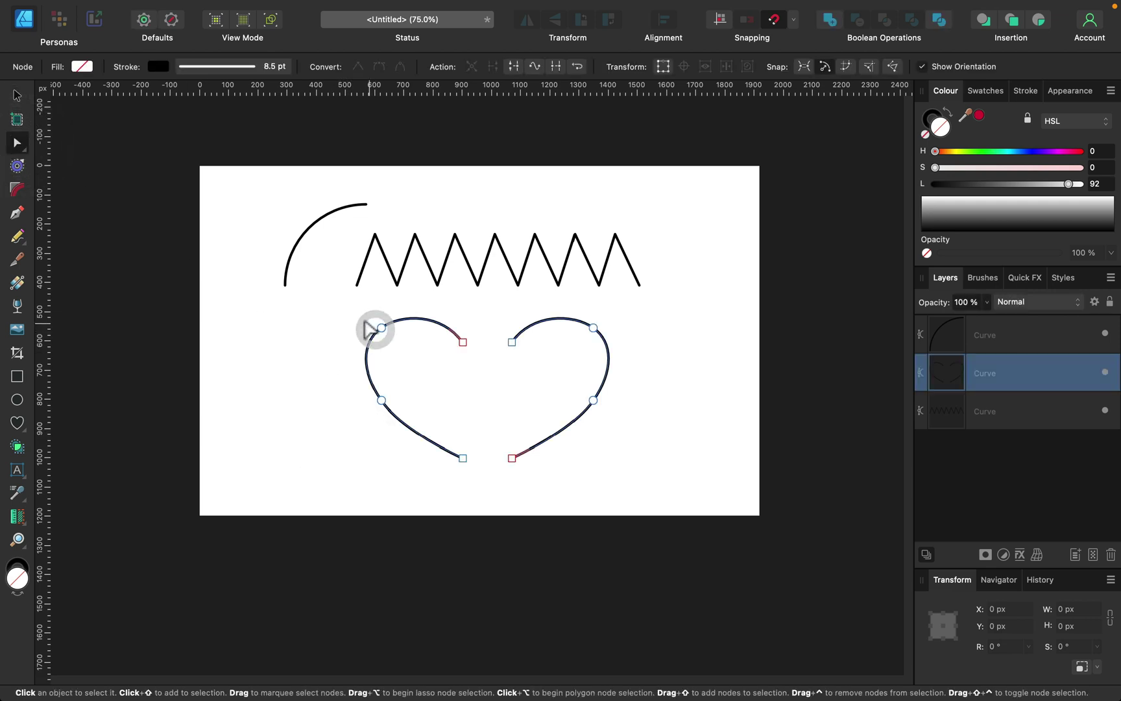
{"action": "left_click_drag", "start_coordinate": [343, 305], "coordinate": [519, 529]}
{"action": "key", "text": "BackSpace"}
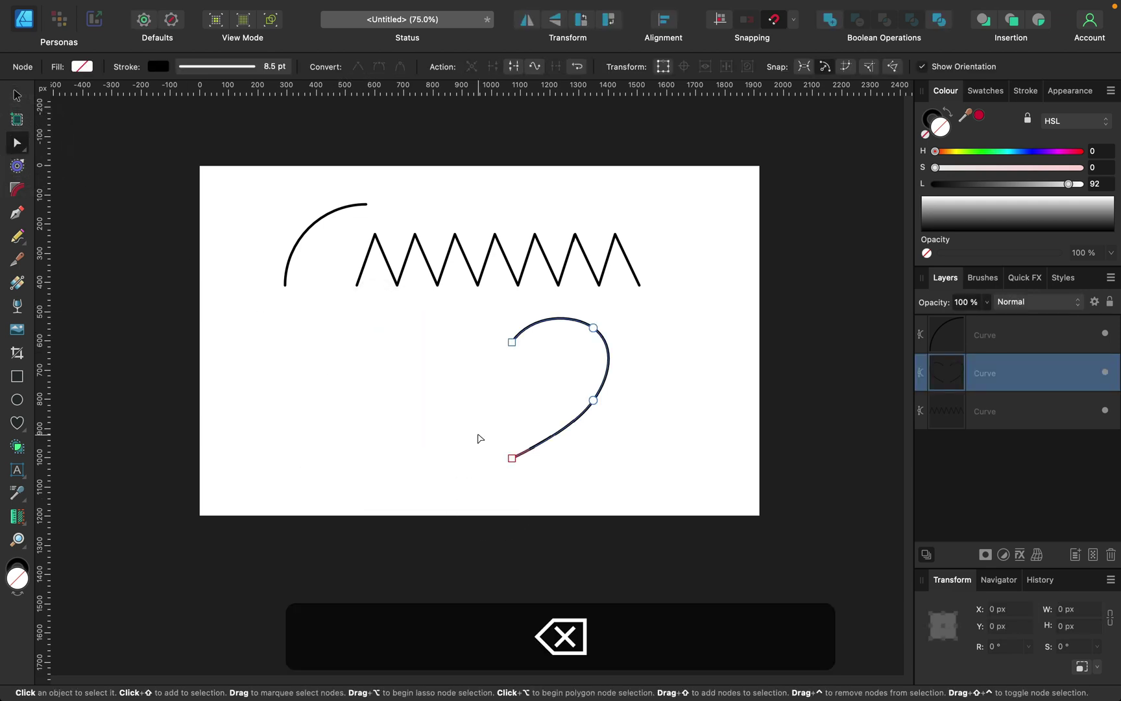
{"action": "key", "text": "super+equal"}
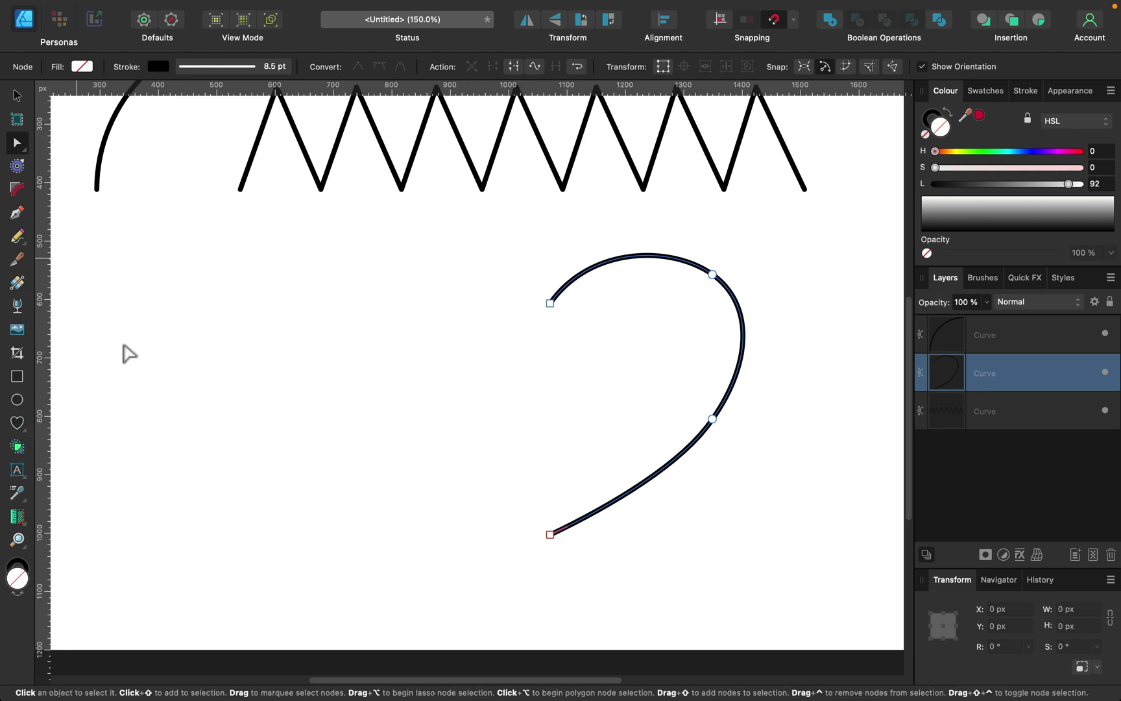
{"action": "scroll", "coordinate": [173, 393], "scroll_direction": "up", "scroll_amount": 4}
{"action": "left_click", "coordinate": [17, 93]}
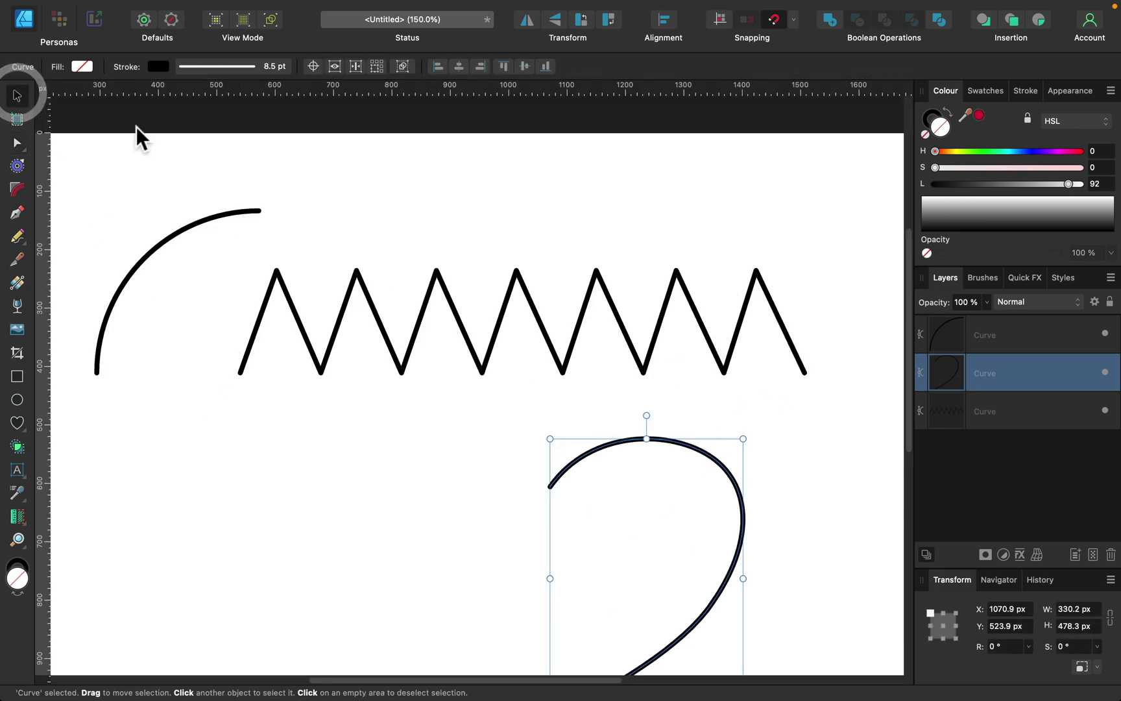
{"action": "left_click", "coordinate": [396, 207]}
{"action": "left_click", "coordinate": [205, 221]}
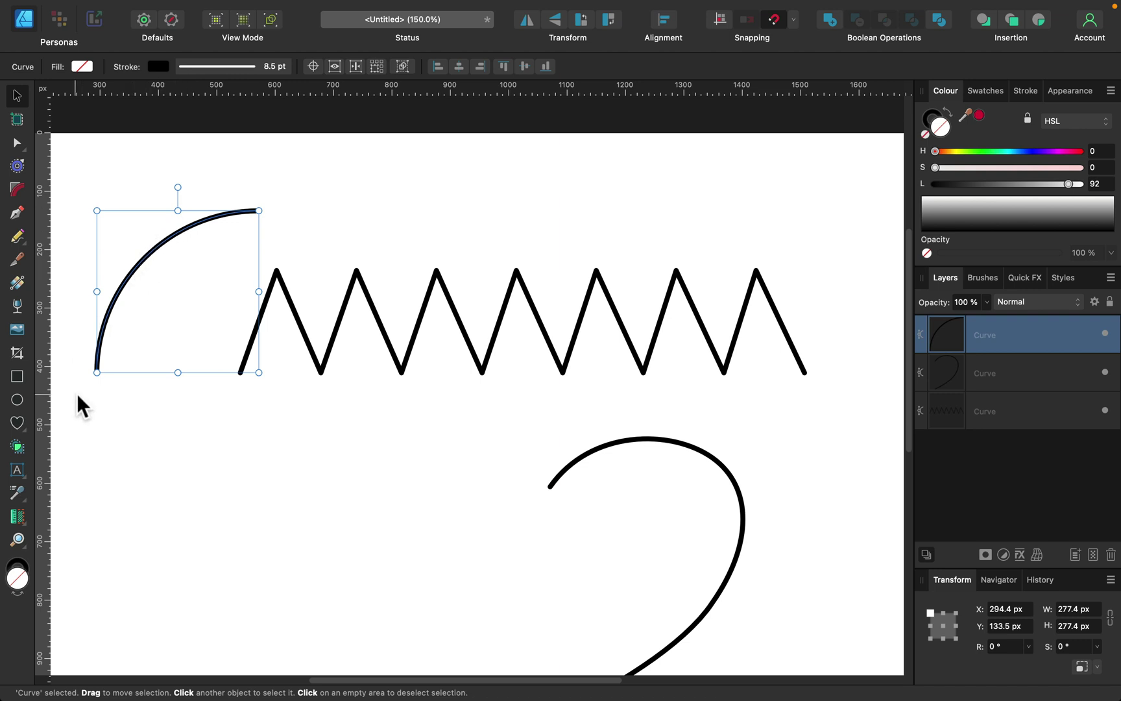
{"action": "scroll", "coordinate": [444, 517], "scroll_direction": "down", "scroll_amount": 3}
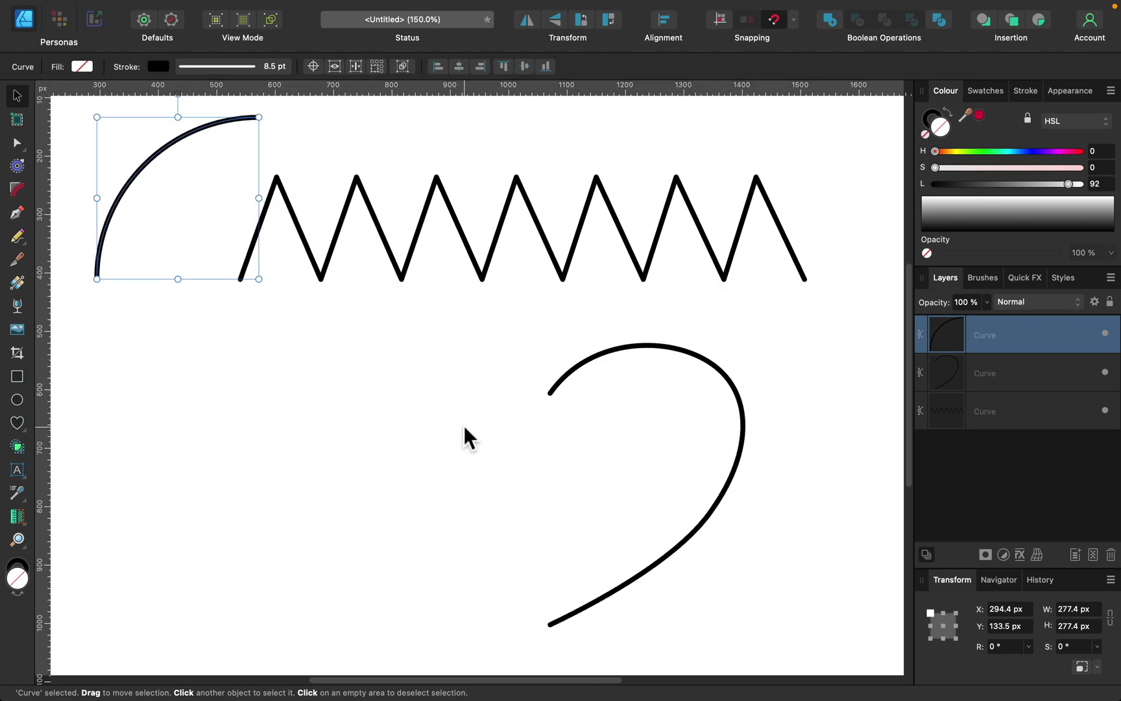
{"action": "scroll", "coordinate": [464, 427], "scroll_direction": "down", "scroll_amount": 2}
{"action": "scroll", "coordinate": [385, 246], "scroll_direction": "up", "scroll_amount": 1}
{"action": "left_click", "coordinate": [459, 209]}
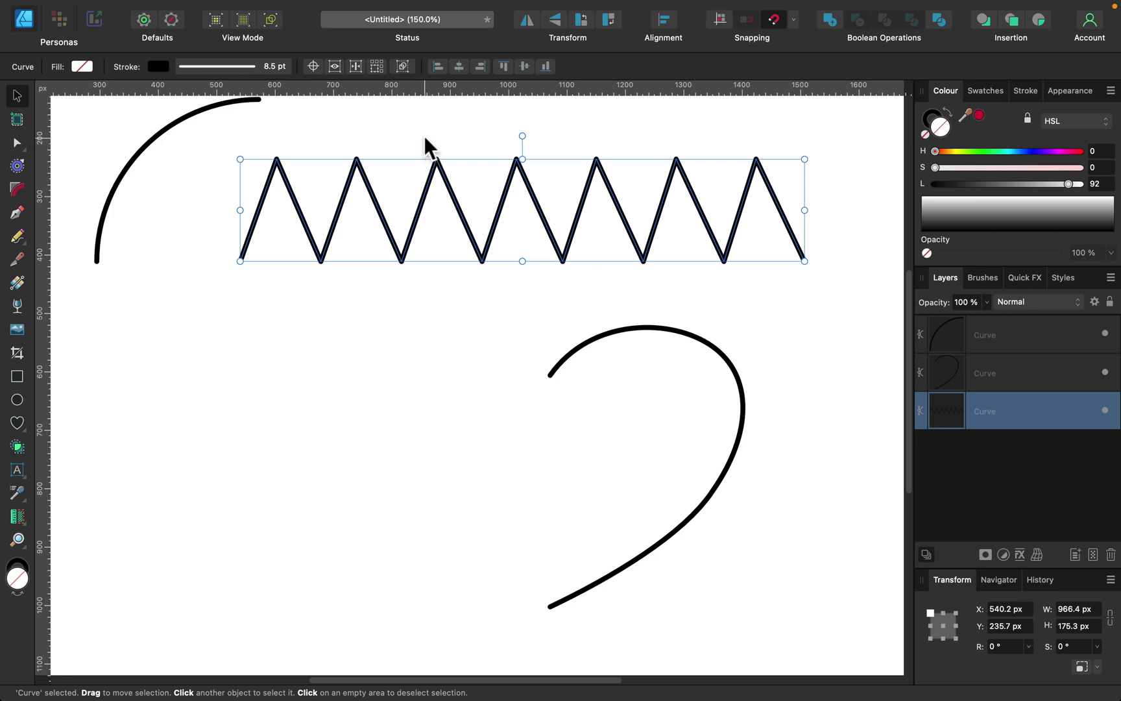
{"action": "left_click", "coordinate": [202, 112]}
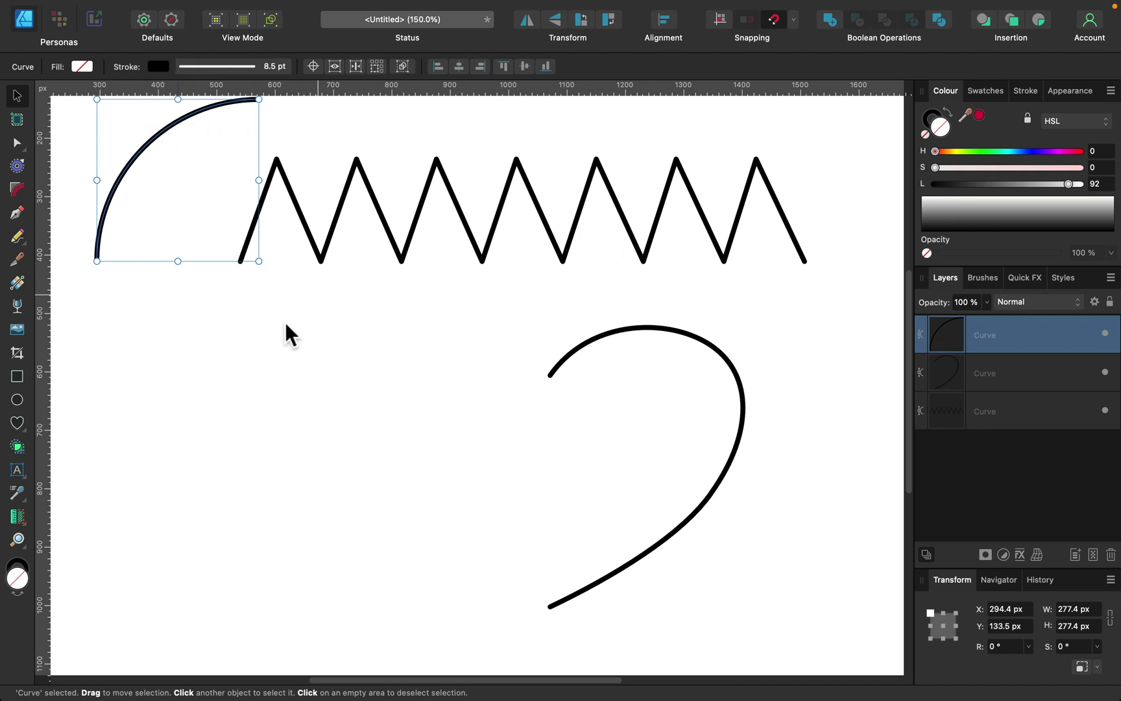
{"action": "scroll", "coordinate": [368, 253], "scroll_direction": "up", "scroll_amount": 2}
{"action": "scroll", "coordinate": [368, 255], "scroll_direction": "down", "scroll_amount": 2}
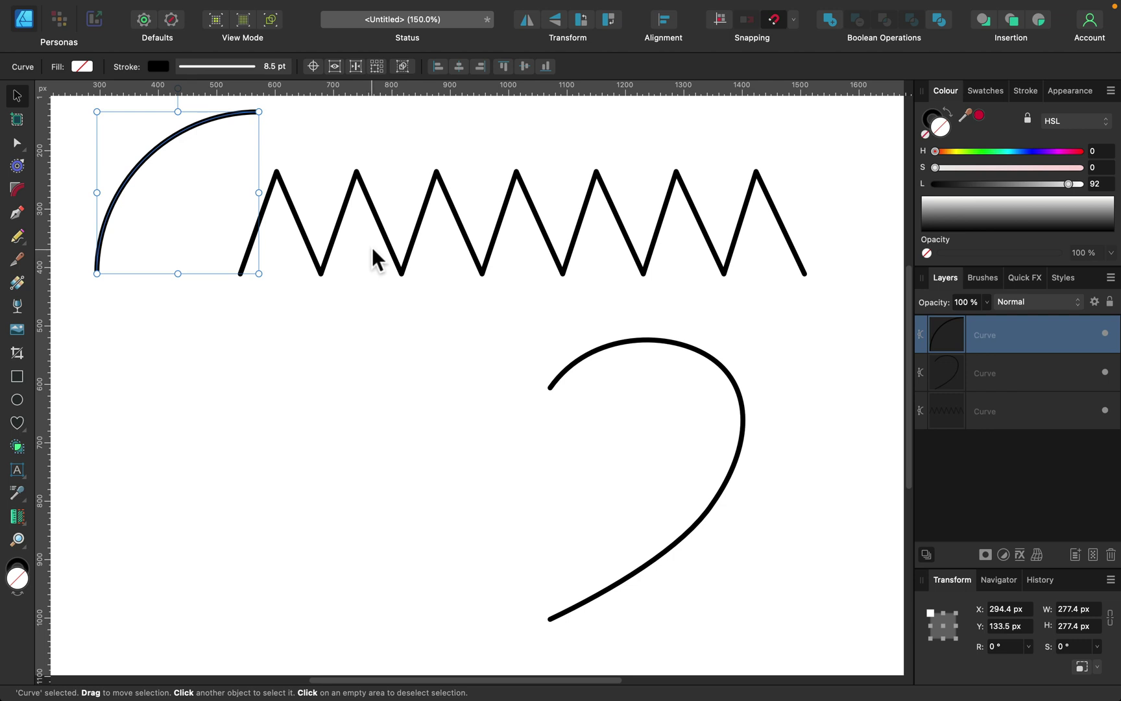
{"action": "scroll", "coordinate": [442, 285], "scroll_direction": "up", "scroll_amount": 1}
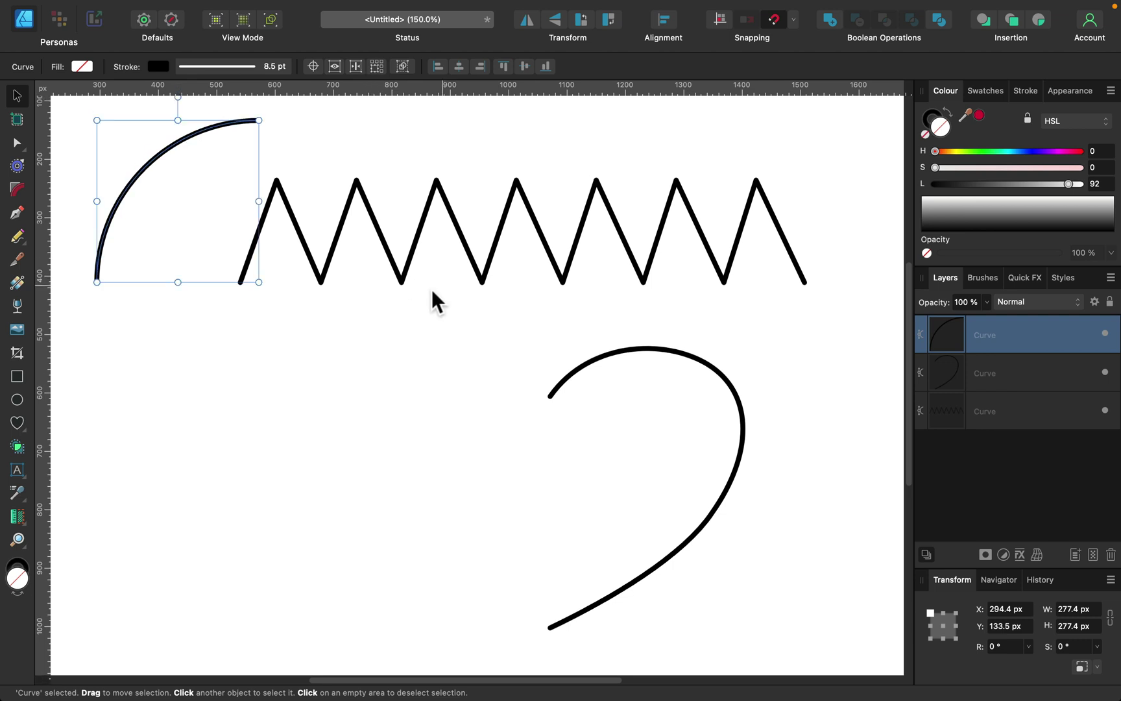
{"action": "scroll", "coordinate": [425, 292], "scroll_direction": "up", "scroll_amount": 1}
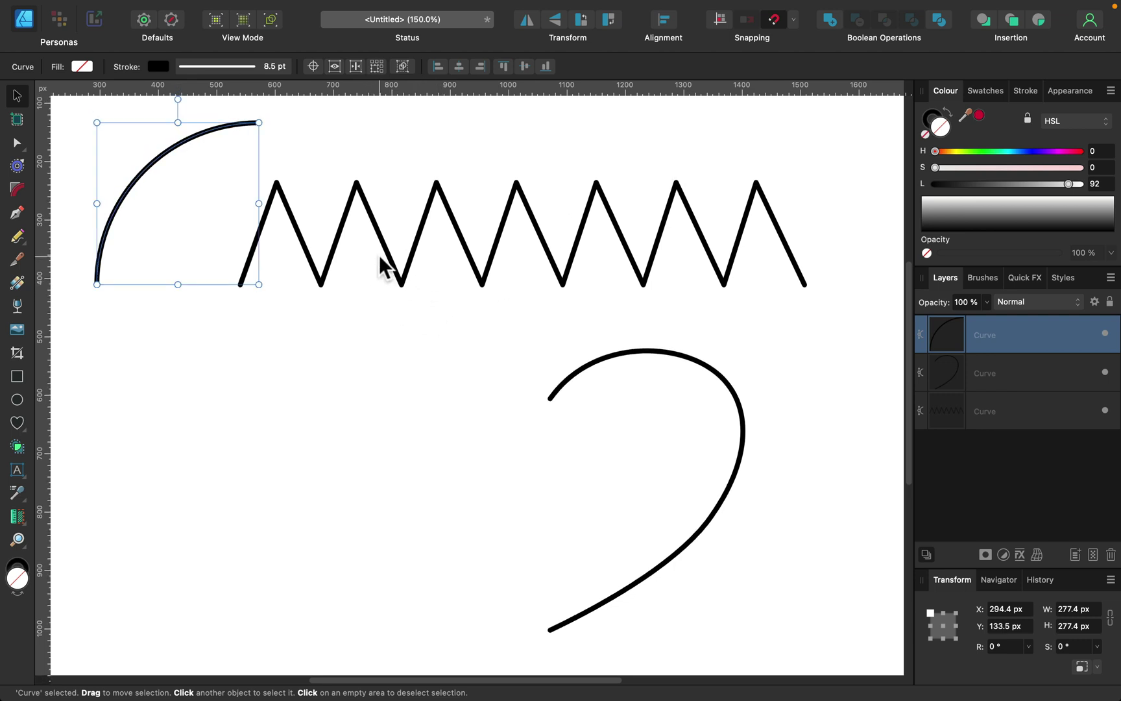
Delete the top-left quarter arc, the zigzag line and the hook-shaped curve.
{"action": "key", "text": "BackSpace"}
{"action": "left_click", "coordinate": [432, 213]}
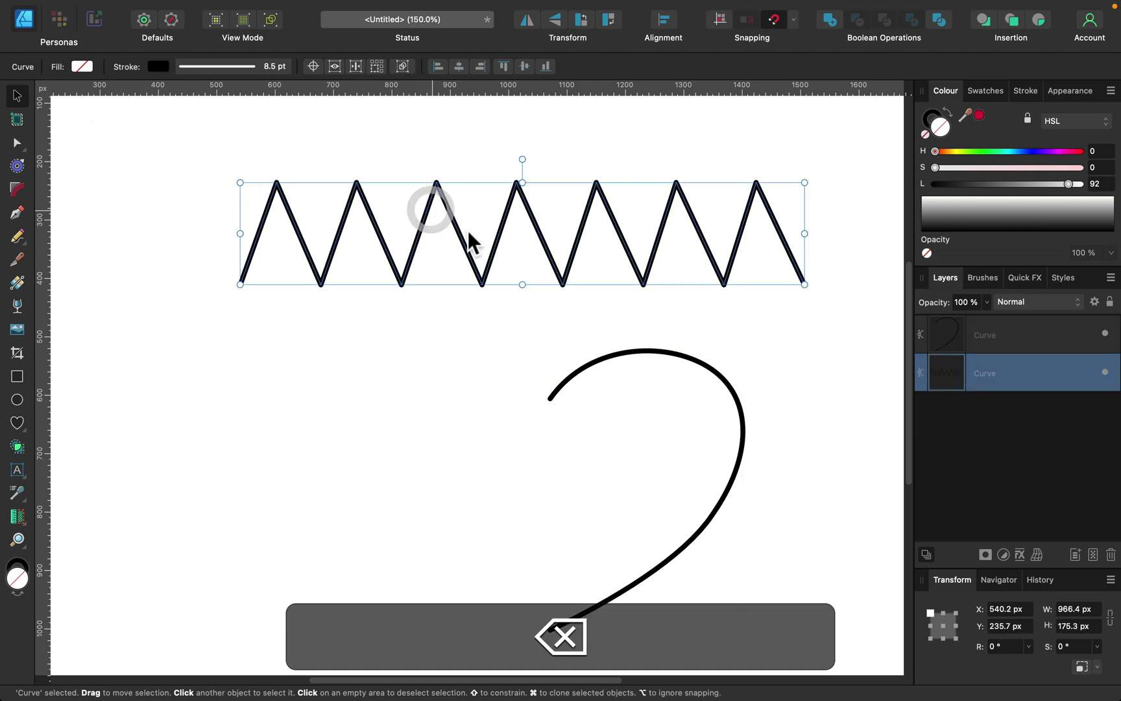
{"action": "key", "text": "BackSpace"}
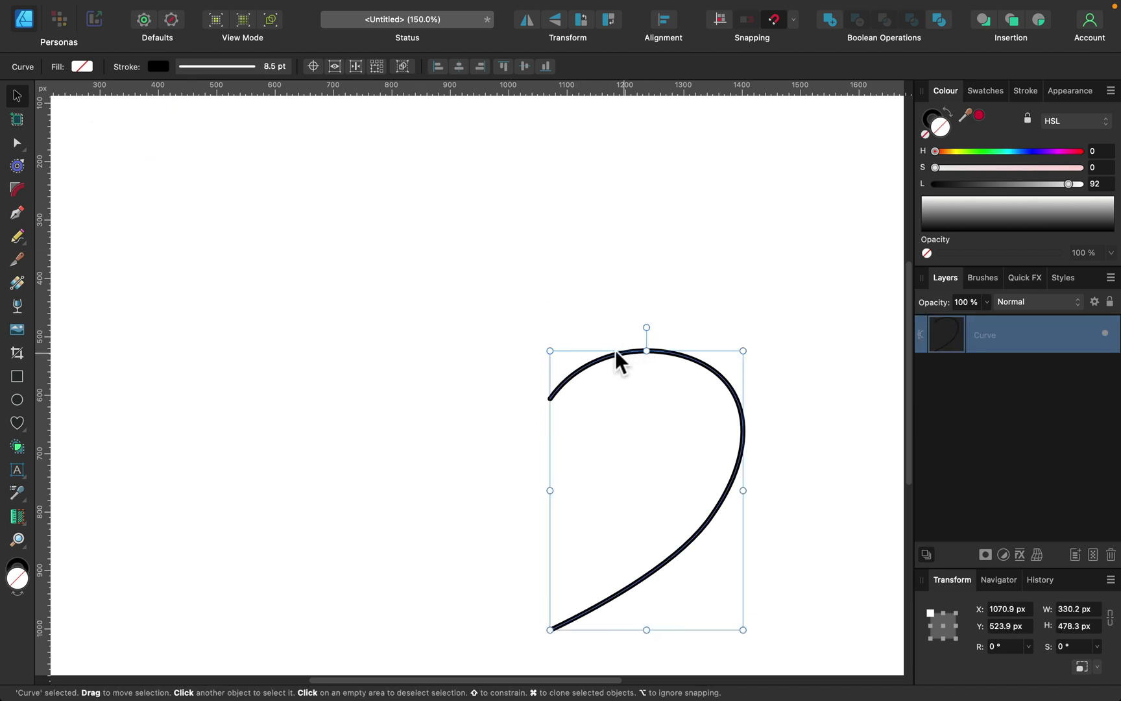
{"action": "key", "text": "BackSpace"}
{"action": "left_click", "coordinate": [18, 233]}
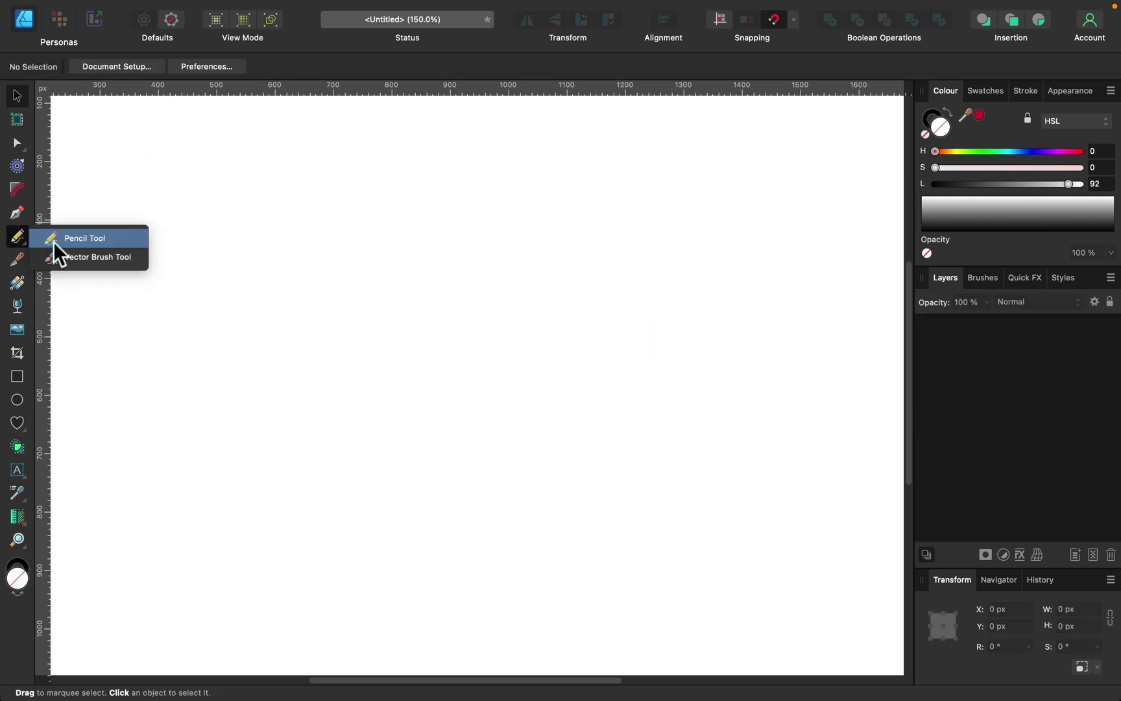
Draw a freehand pencil wave from the left side across to the upper right of the page.
{"action": "left_click", "coordinate": [93, 237]}
{"action": "mouse_move", "coordinate": [142, 304]}
{"action": "left_mouse_down"}
{"action": "mouse_move", "coordinate": [155, 278]}
{"action": "mouse_move", "coordinate": [375, 298]}
{"action": "left_mouse_up"}
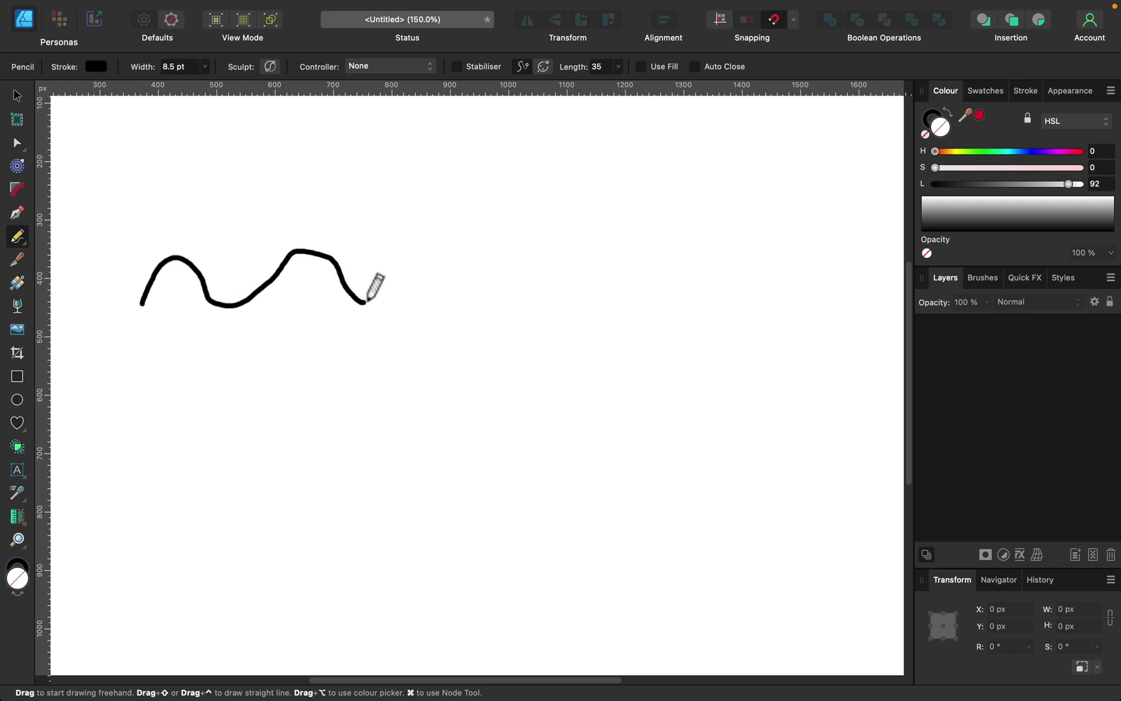
{"action": "mouse_move", "coordinate": [375, 299]}
{"action": "left_mouse_down"}
{"action": "mouse_move", "coordinate": [569, 260]}
{"action": "mouse_move", "coordinate": [652, 230]}
{"action": "left_mouse_up"}
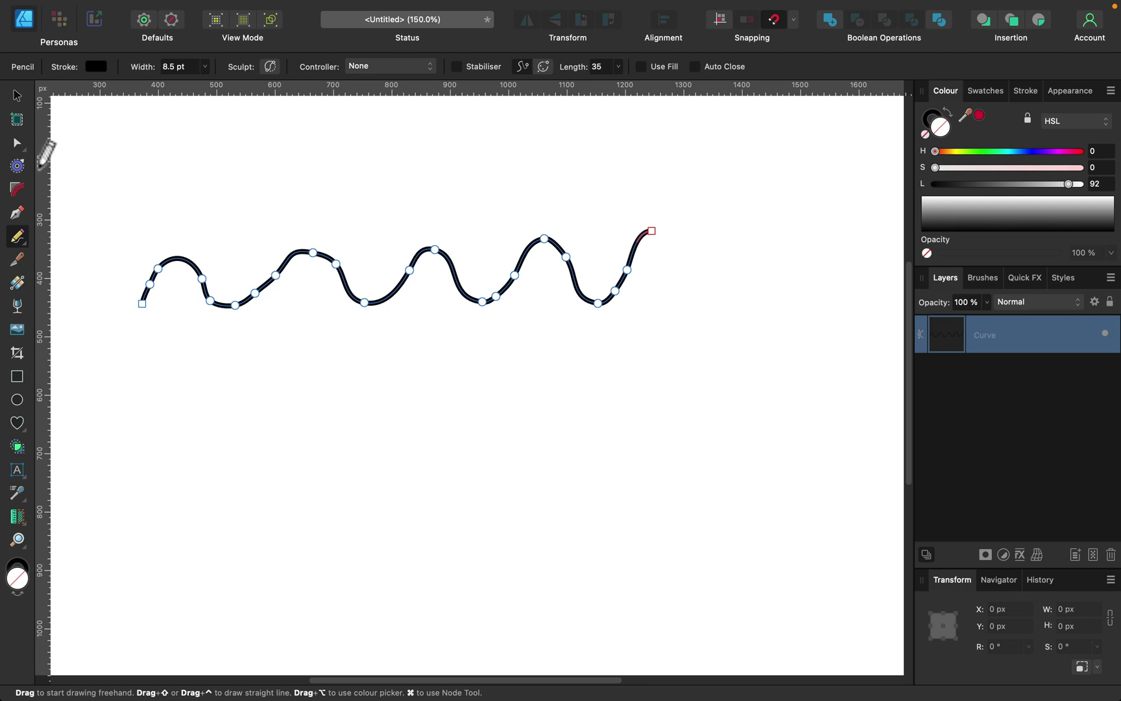
Start a Pen Tool wave below the pencil line with alternating peak and trough nodes.
{"action": "left_click", "coordinate": [16, 215]}
{"action": "left_click_drag", "start_coordinate": [125, 423], "coordinate": [154, 424]}
{"action": "left_click_drag", "start_coordinate": [176, 366], "coordinate": [207, 364]}
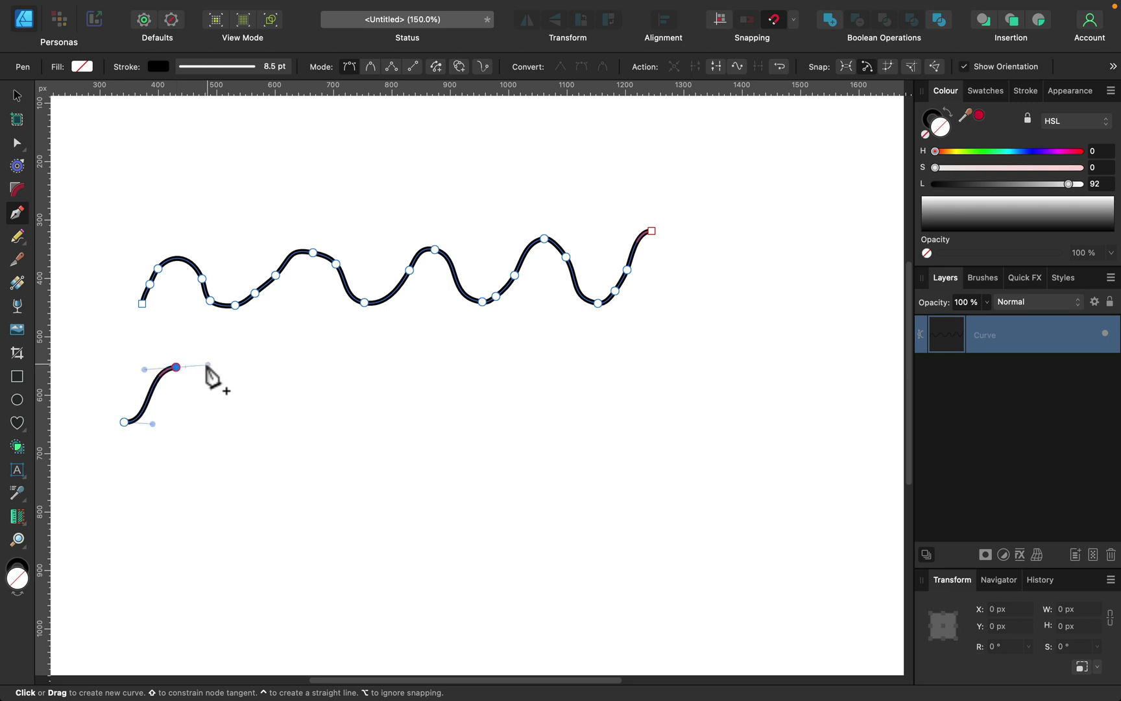
{"action": "left_click_drag", "start_coordinate": [219, 419], "coordinate": [244, 415]}
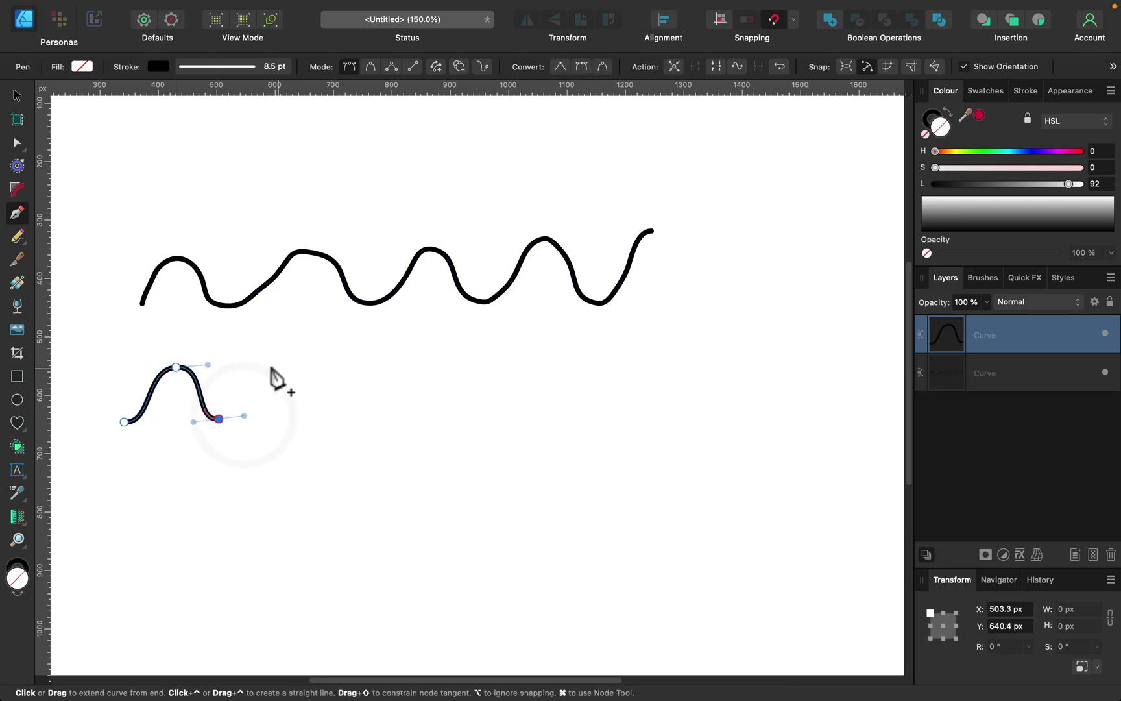
{"action": "left_click_drag", "start_coordinate": [267, 360], "coordinate": [293, 358]}
{"action": "left_click_drag", "start_coordinate": [295, 412], "coordinate": [316, 412]}
{"action": "left_click_drag", "start_coordinate": [353, 358], "coordinate": [380, 359]}
{"action": "left_click_drag", "start_coordinate": [381, 412], "coordinate": [404, 409]}
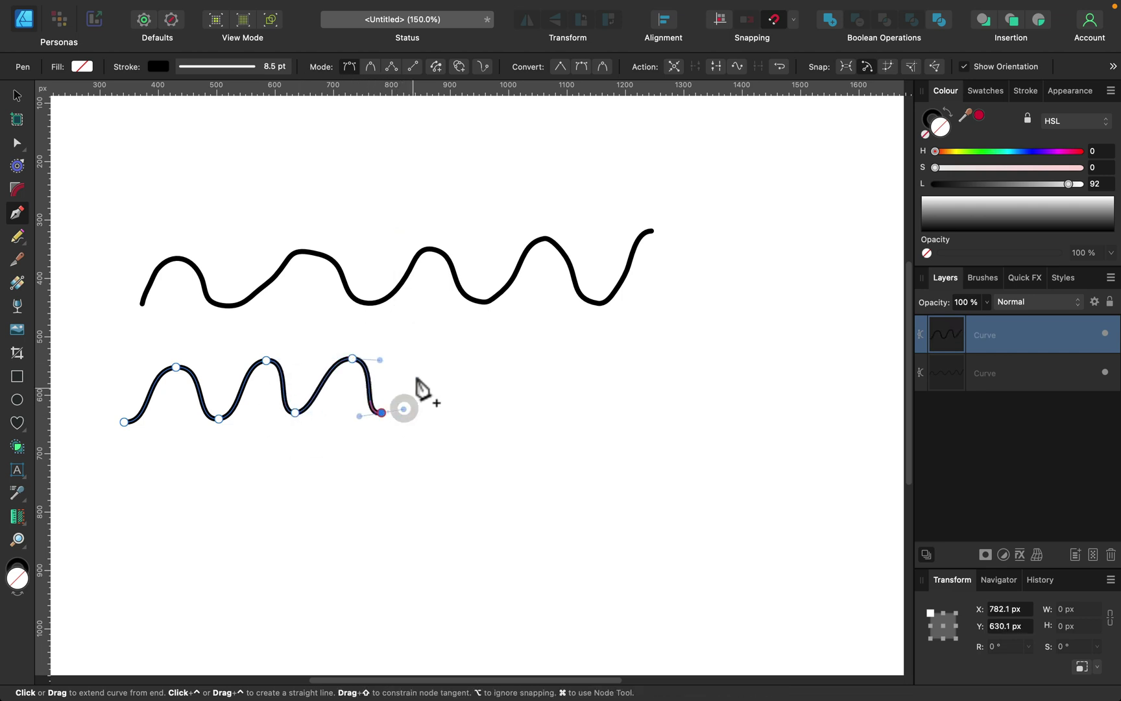
Extend the wave with two more crests and troughs to a rising end node, then select the upper wave.
{"action": "left_click_drag", "start_coordinate": [417, 353], "coordinate": [441, 355]}
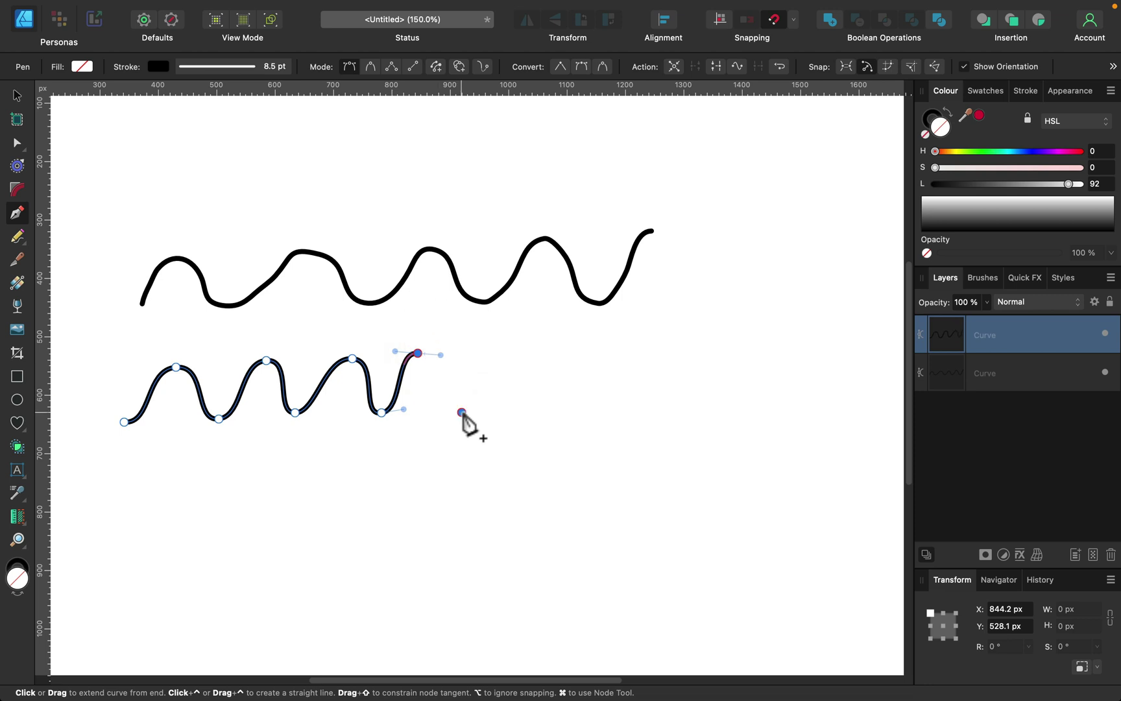
{"action": "left_click_drag", "start_coordinate": [462, 412], "coordinate": [485, 411]}
{"action": "left_click_drag", "start_coordinate": [503, 355], "coordinate": [536, 358]}
{"action": "left_click_drag", "start_coordinate": [551, 410], "coordinate": [572, 410]}
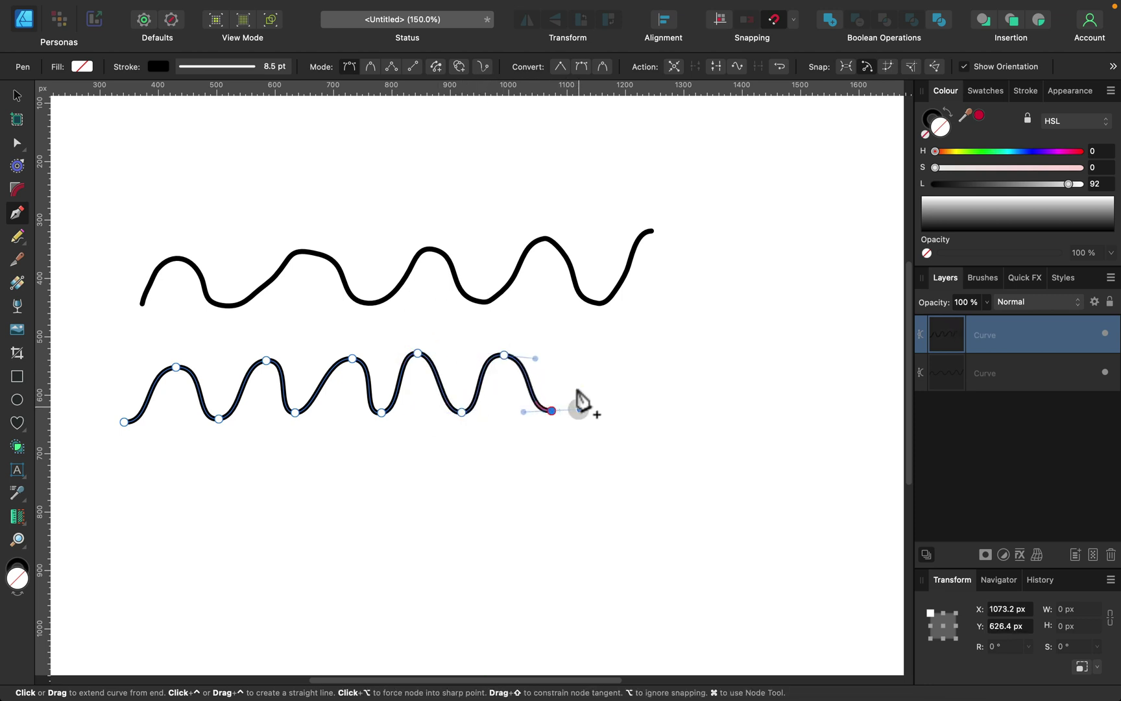
{"action": "left_click_drag", "start_coordinate": [593, 351], "coordinate": [619, 351]}
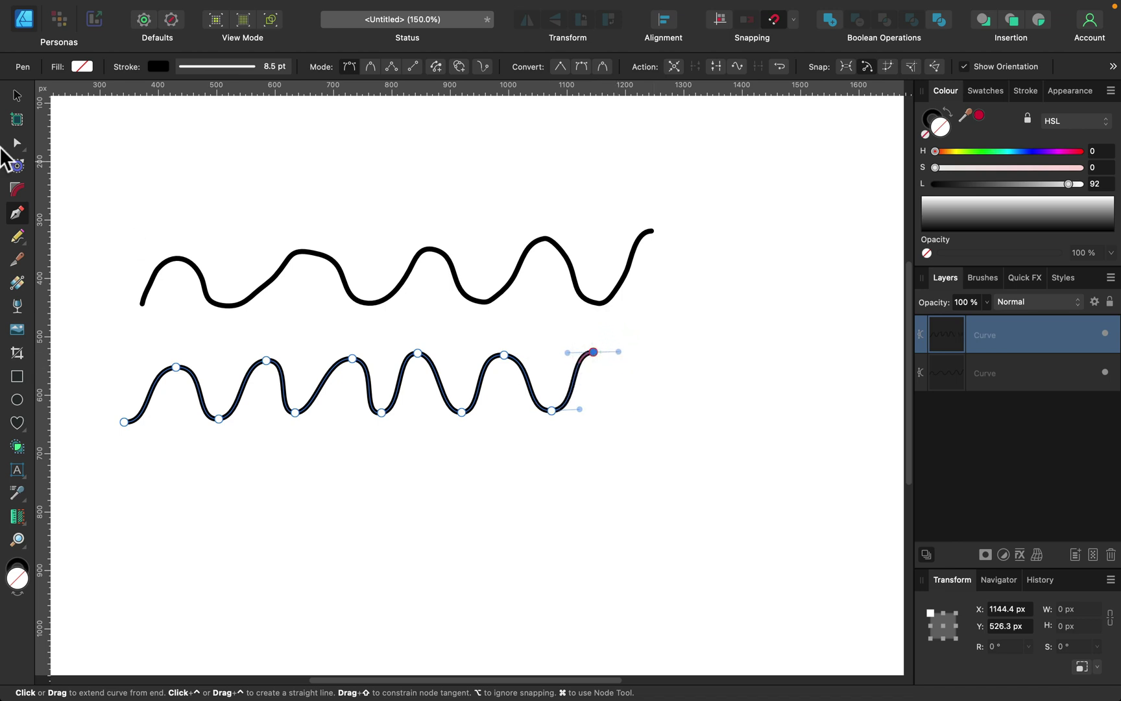
{"action": "left_click", "coordinate": [17, 96]}
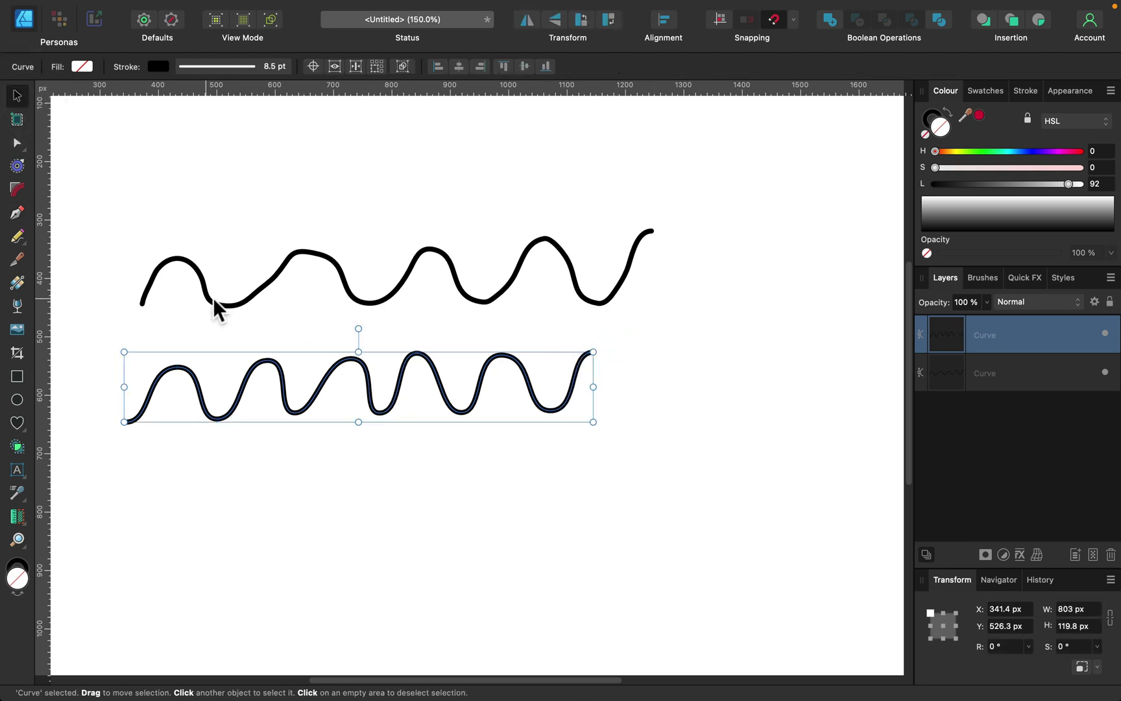
{"action": "left_click", "coordinate": [512, 279]}
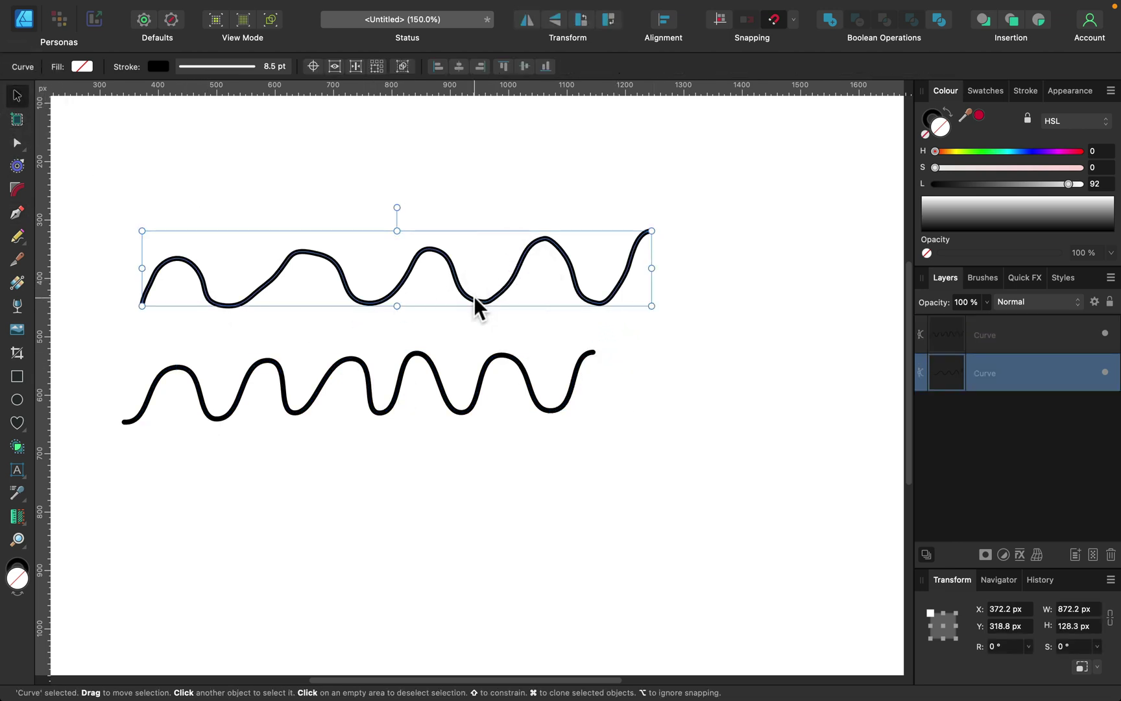
Draw a short pencil squiggle at top left, then a long stabilised wave along the top.
{"action": "left_click", "coordinate": [288, 200]}
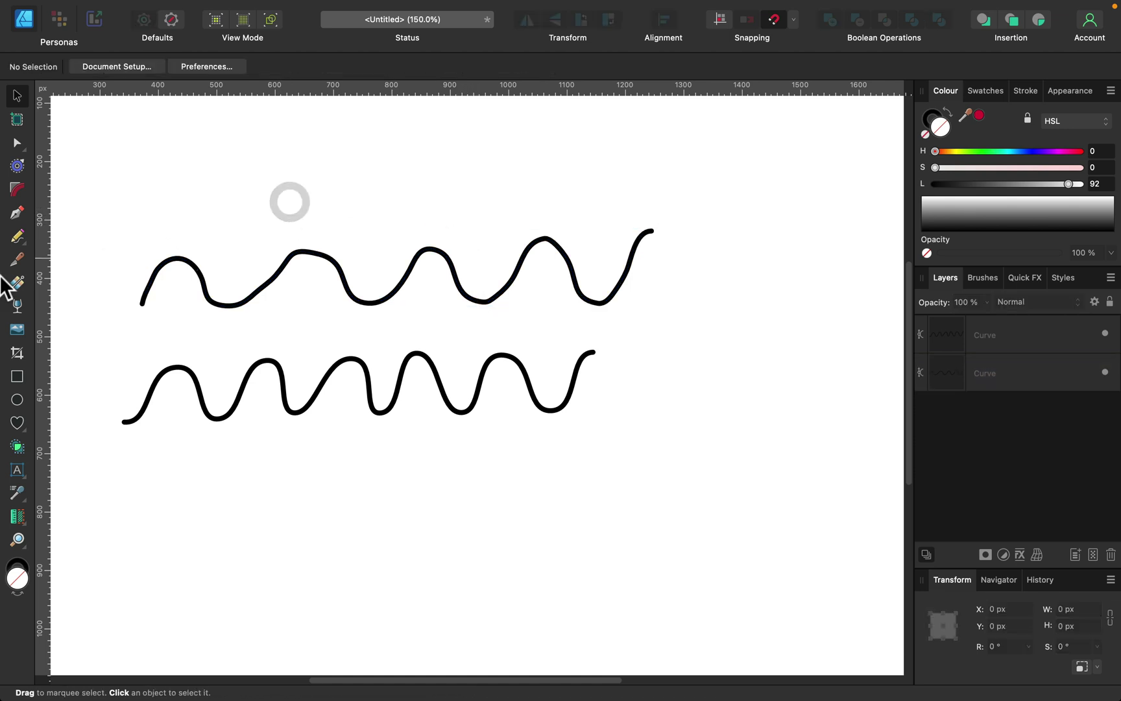
{"action": "left_click", "coordinate": [15, 237]}
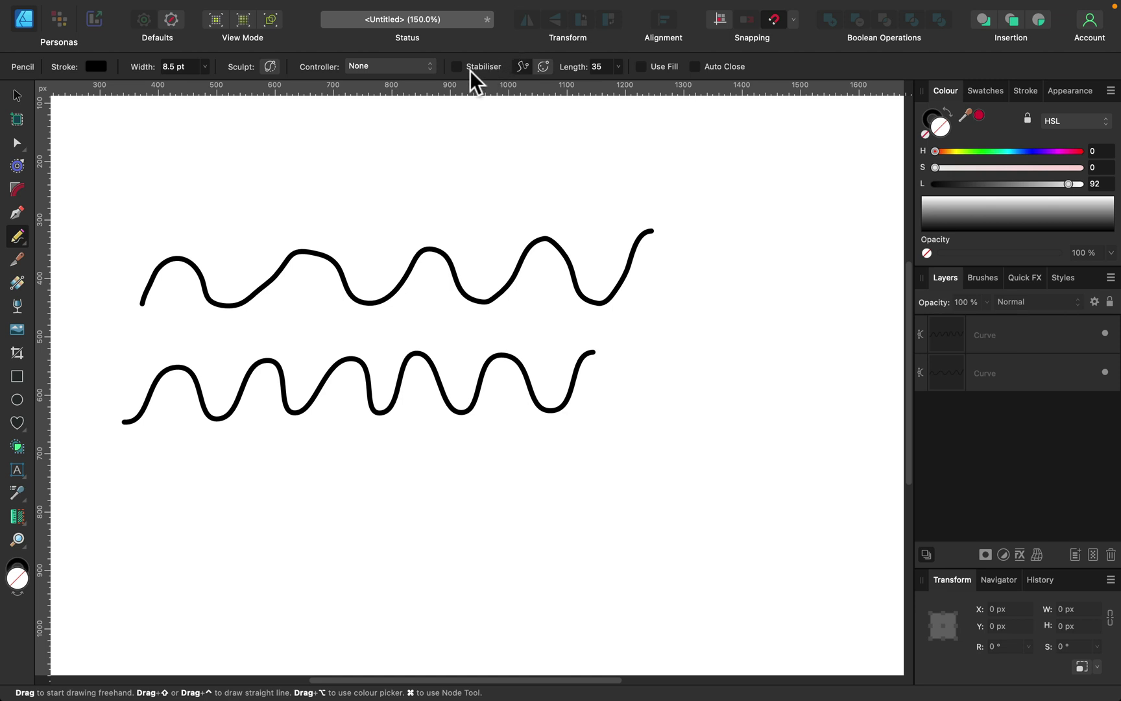
{"action": "mouse_move", "coordinate": [117, 208]}
{"action": "left_mouse_down"}
{"action": "mouse_move", "coordinate": [172, 193]}
{"action": "mouse_move", "coordinate": [190, 200]}
{"action": "left_mouse_up"}
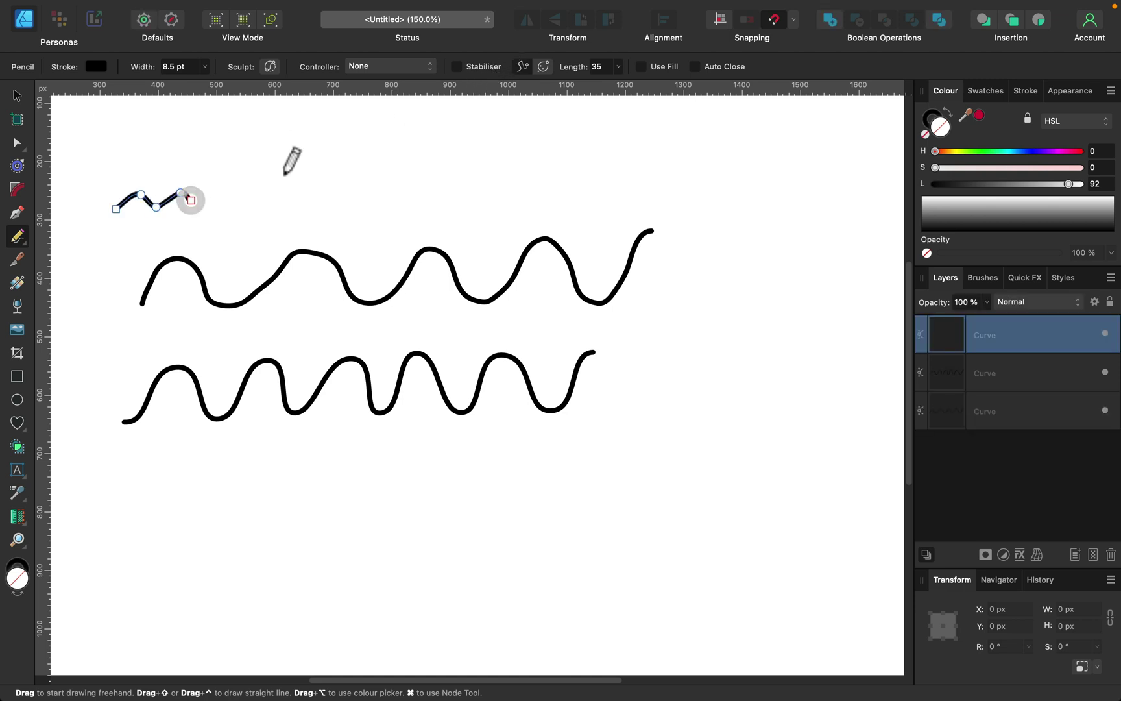
{"action": "left_click", "coordinate": [466, 64]}
{"action": "mouse_move", "coordinate": [238, 200]}
{"action": "left_mouse_down"}
{"action": "mouse_move", "coordinate": [280, 166]}
{"action": "mouse_move", "coordinate": [405, 193]}
{"action": "mouse_move", "coordinate": [525, 167]}
{"action": "mouse_move", "coordinate": [618, 190]}
{"action": "mouse_move", "coordinate": [678, 155]}
{"action": "mouse_move", "coordinate": [730, 180]}
{"action": "left_mouse_up"}
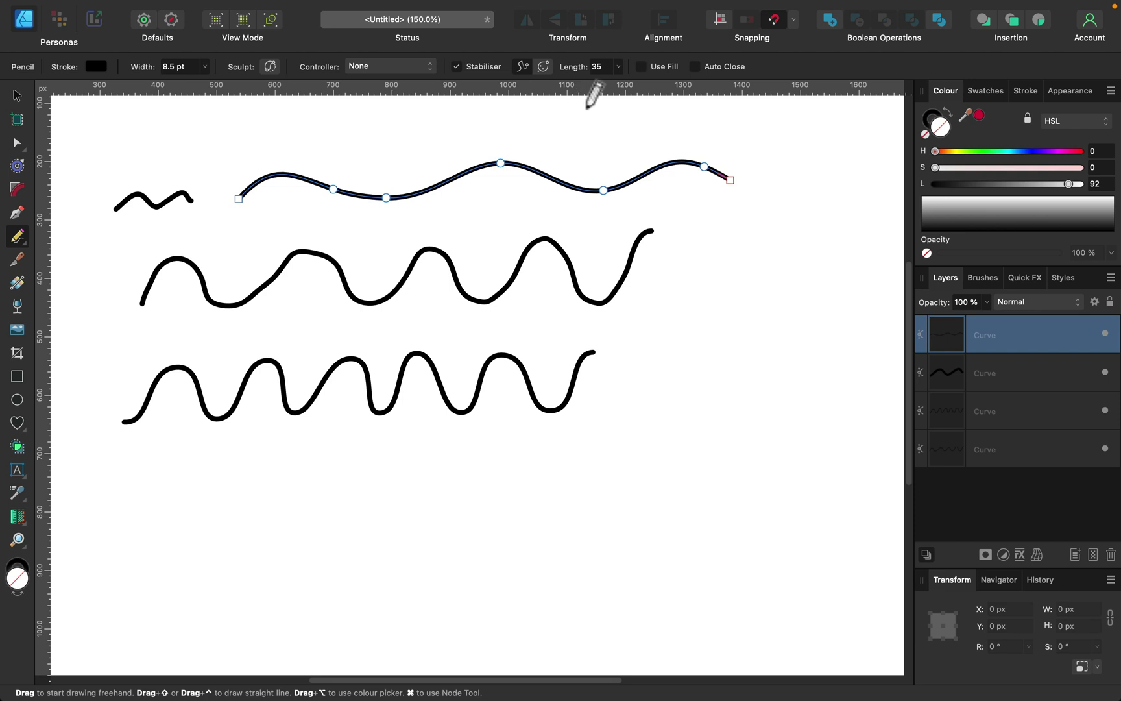
Lower the stabiliser length to 20 and draw a long stroke down the right side.
{"action": "left_click", "coordinate": [618, 66]}
{"action": "left_click_drag", "start_coordinate": [616, 84], "coordinate": [611, 84]}
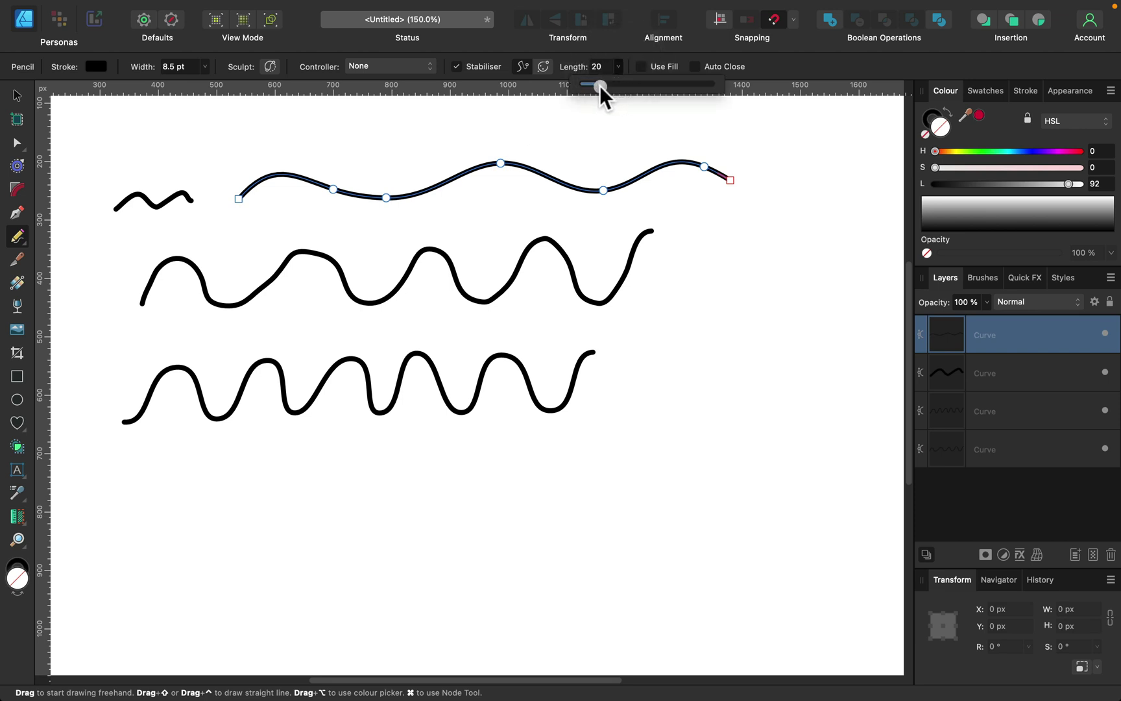
{"action": "left_click", "coordinate": [698, 208]}
{"action": "mouse_move", "coordinate": [698, 210]}
{"action": "left_mouse_down"}
{"action": "mouse_move", "coordinate": [714, 252]}
{"action": "mouse_move", "coordinate": [714, 411]}
{"action": "mouse_move", "coordinate": [643, 433]}
{"action": "mouse_move", "coordinate": [633, 491]}
{"action": "mouse_move", "coordinate": [710, 513]}
{"action": "mouse_move", "coordinate": [683, 581]}
{"action": "mouse_move", "coordinate": [583, 560]}
{"action": "mouse_move", "coordinate": [592, 474]}
{"action": "mouse_move", "coordinate": [648, 386]}
{"action": "mouse_move", "coordinate": [663, 263]}
{"action": "mouse_move", "coordinate": [692, 185]}
{"action": "mouse_move", "coordinate": [744, 225]}
{"action": "mouse_move", "coordinate": [726, 290]}
{"action": "mouse_move", "coordinate": [751, 366]}
{"action": "mouse_move", "coordinate": [749, 426]}
{"action": "mouse_move", "coordinate": [704, 464]}
{"action": "mouse_move", "coordinate": [757, 522]}
{"action": "mouse_move", "coordinate": [725, 612]}
{"action": "mouse_move", "coordinate": [585, 605]}
{"action": "mouse_move", "coordinate": [530, 456]}
{"action": "mouse_move", "coordinate": [557, 412]}
{"action": "mouse_move", "coordinate": [550, 424]}
{"action": "left_mouse_up"}
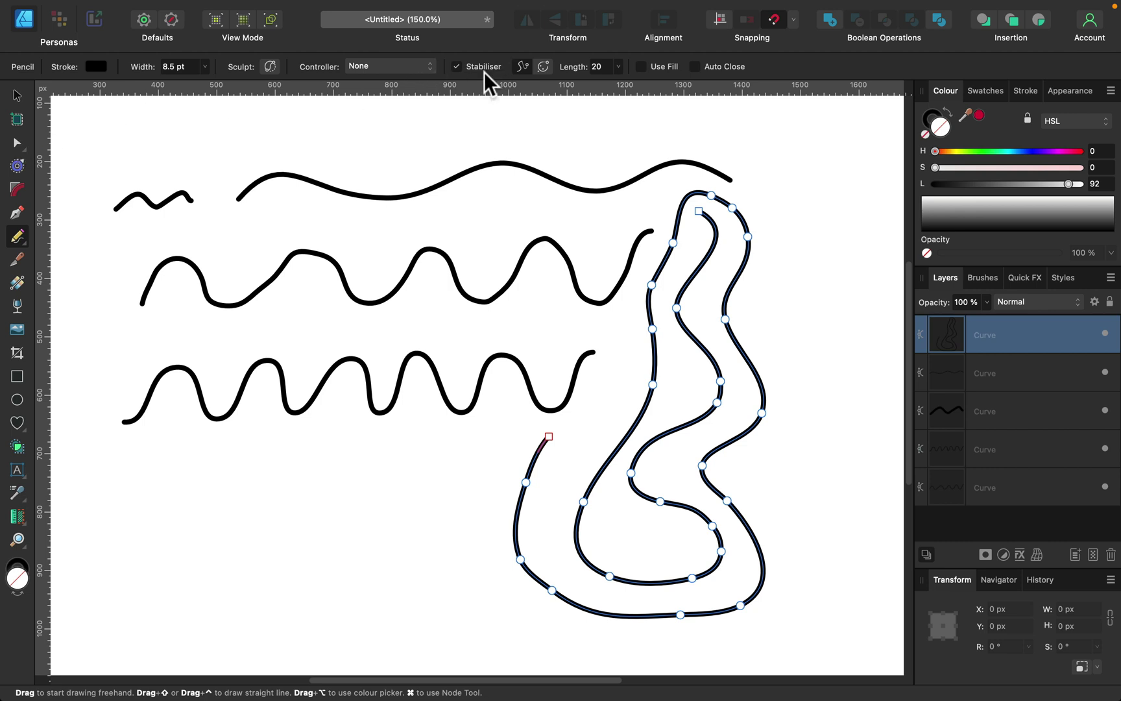
Reshape the squiggle's lower bend with the Node Tool and delete one node.
{"action": "left_click", "coordinate": [17, 142]}
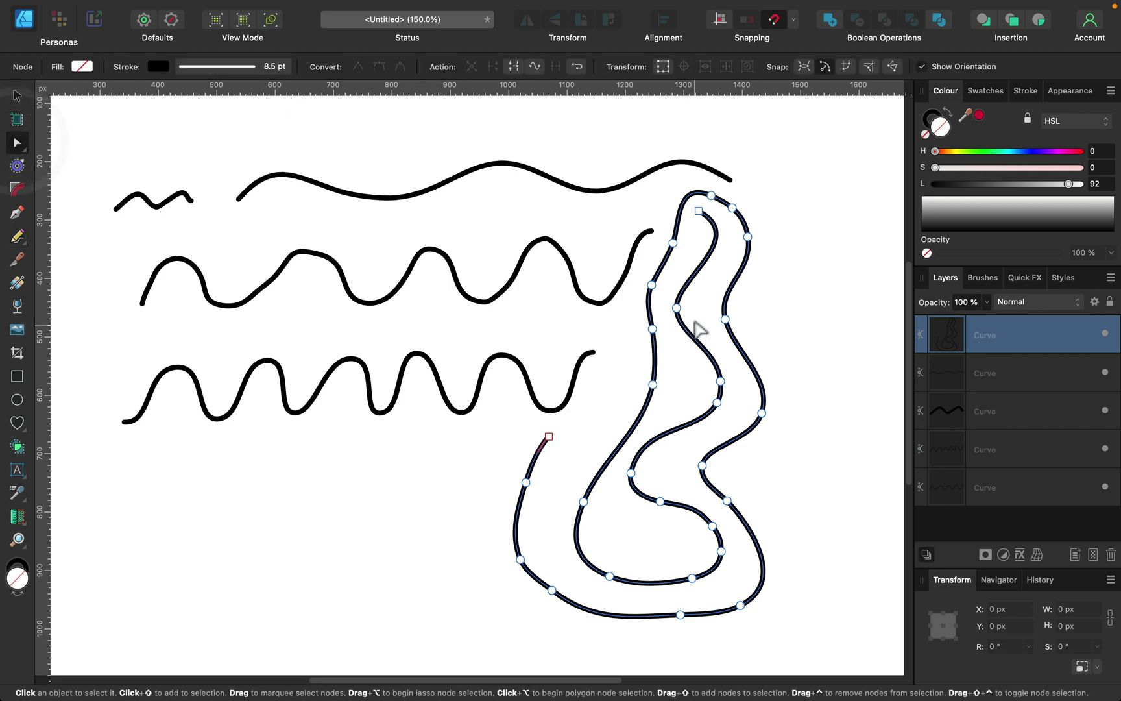
{"action": "left_click", "coordinate": [673, 243]}
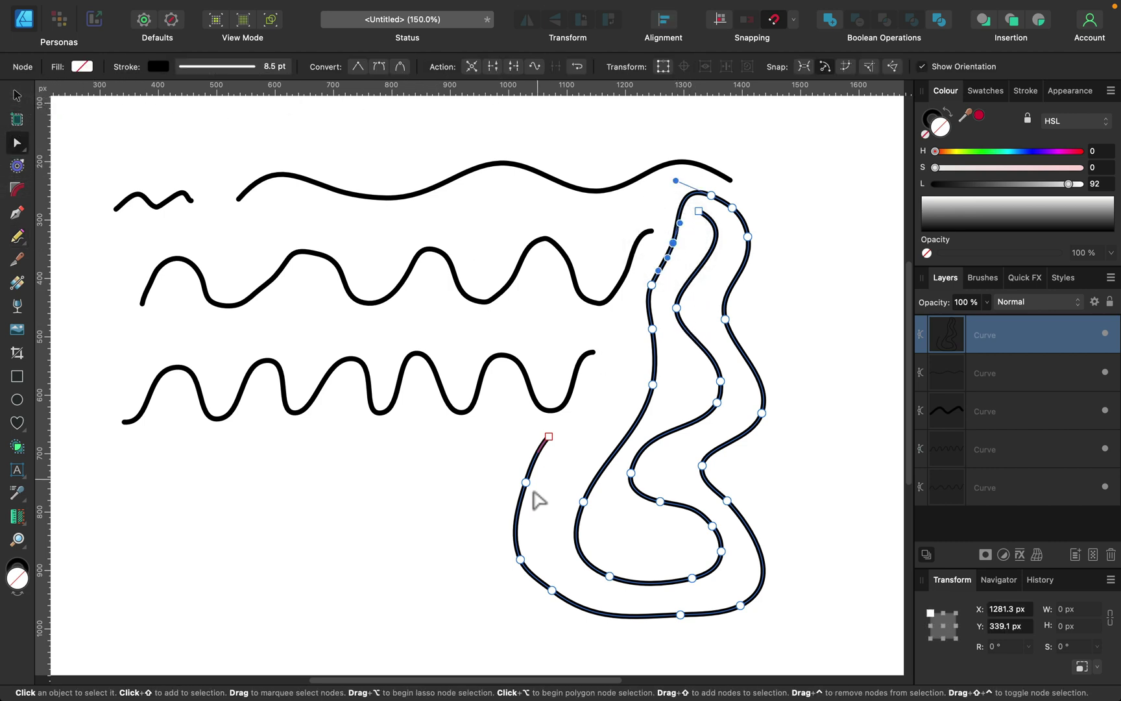
{"action": "mouse_move", "coordinate": [525, 482]}
{"action": "left_mouse_down"}
{"action": "mouse_move", "coordinate": [547, 492]}
{"action": "mouse_move", "coordinate": [490, 488]}
{"action": "left_mouse_up"}
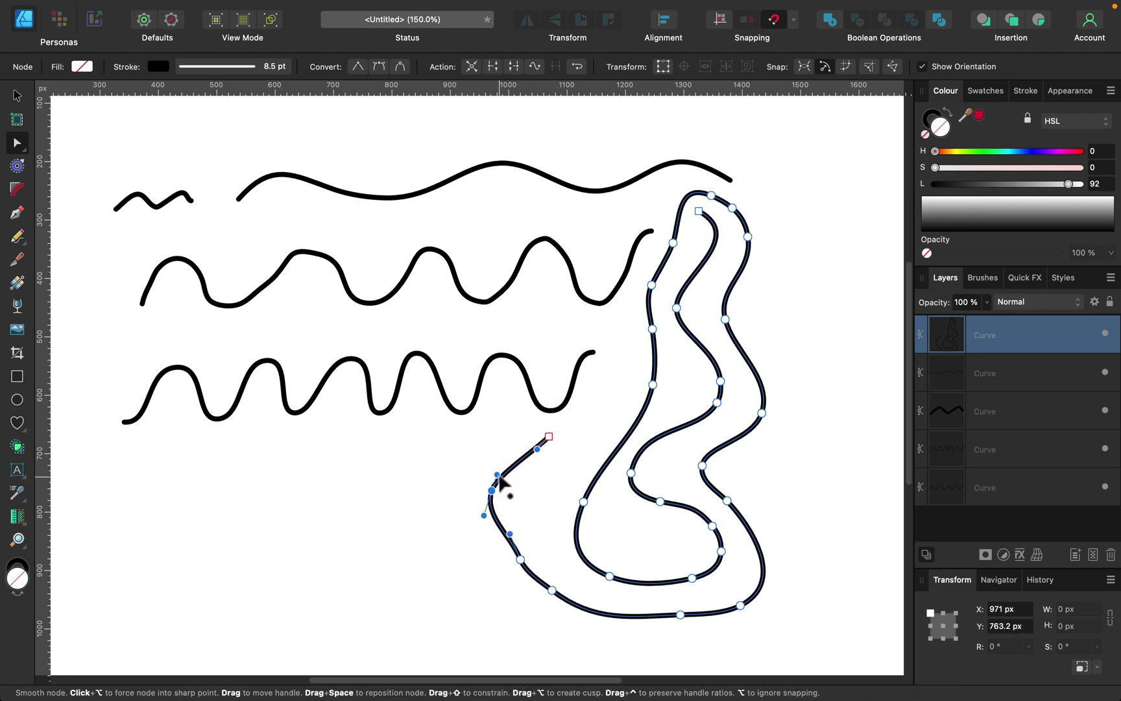
{"action": "key", "text": "BackSpace"}
Delete three more surplus nodes on the squiggle, then deselect everything.
{"action": "left_click", "coordinate": [551, 590]}
{"action": "key", "text": "BackSpace"}
{"action": "left_click", "coordinate": [693, 579]}
{"action": "key", "text": "BackSpace"}
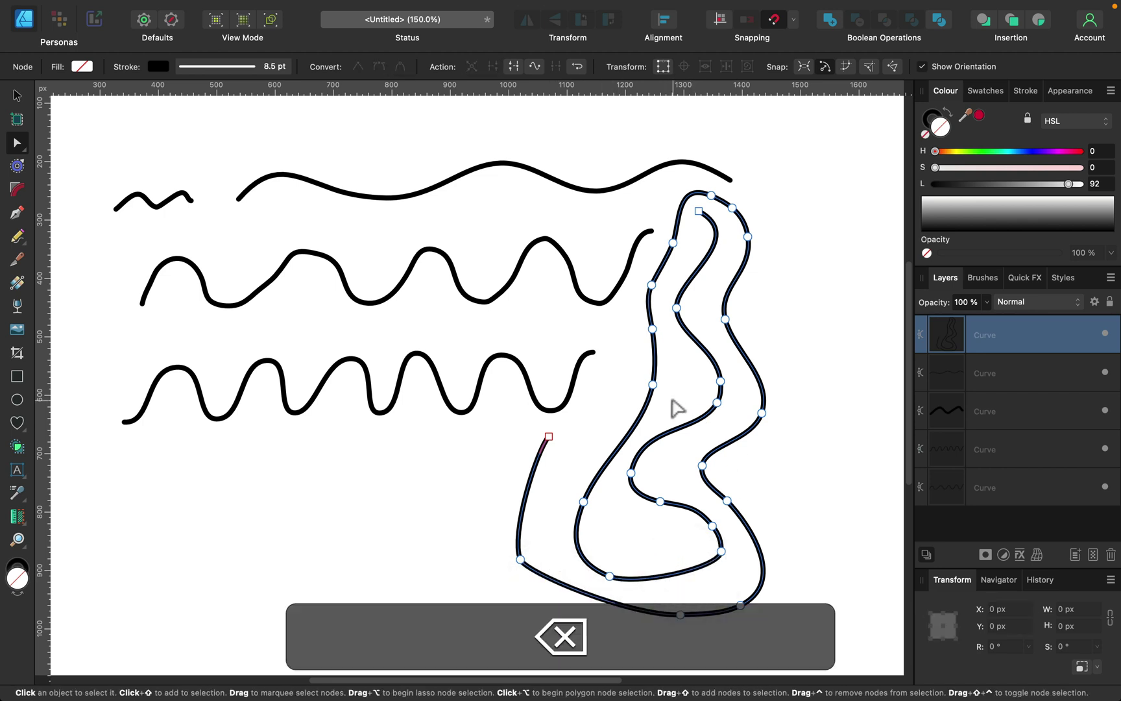
{"action": "left_click", "coordinate": [717, 403]}
{"action": "key", "text": "BackSpace"}
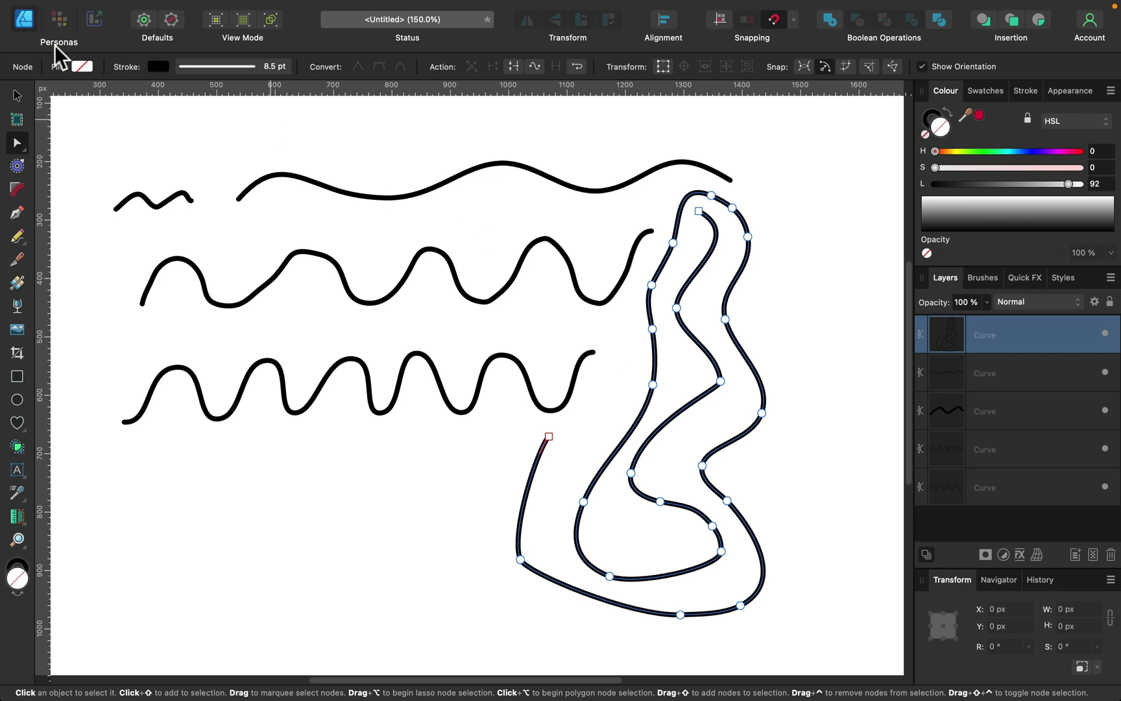
{"action": "left_click", "coordinate": [19, 94]}
{"action": "left_click", "coordinate": [182, 133]}
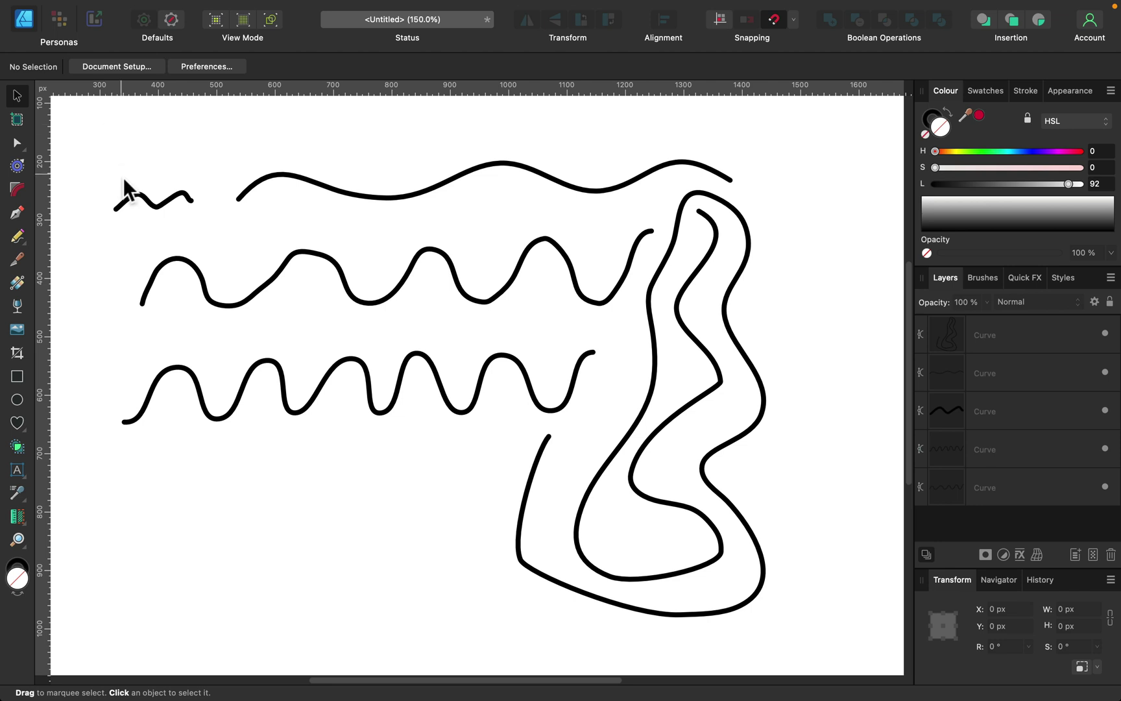
Select the lower wave's crest nodes and align them to one height.
{"action": "left_click", "coordinate": [367, 372]}
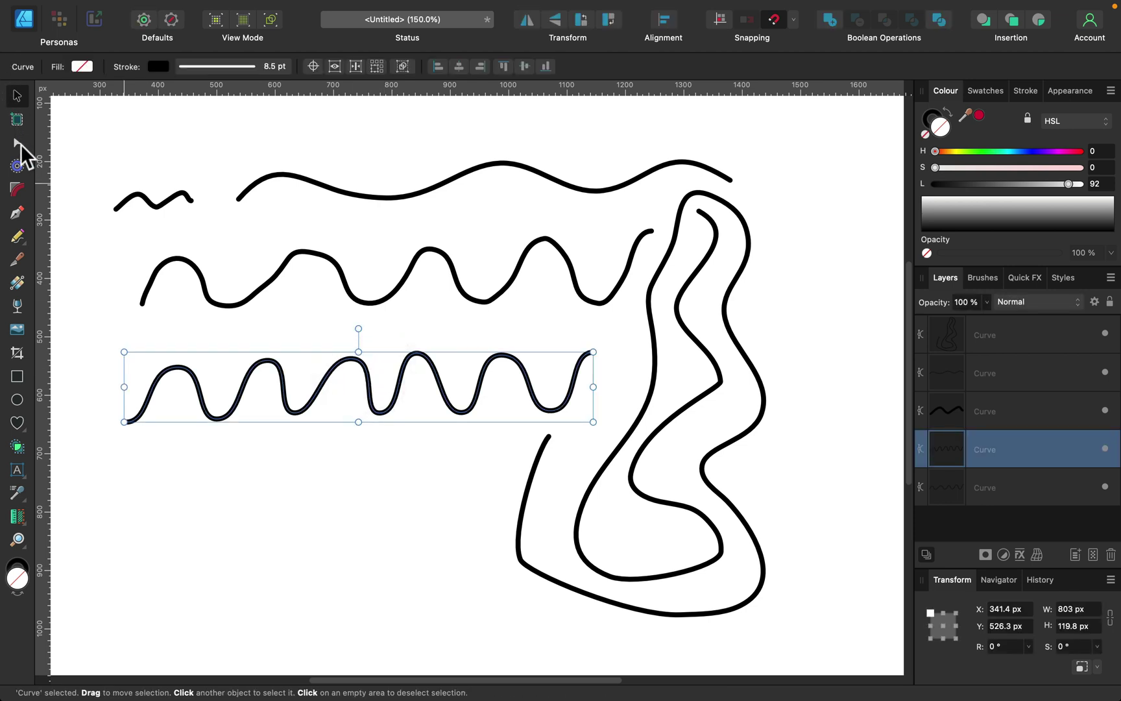
{"action": "left_click", "coordinate": [17, 142]}
{"action": "left_click_drag", "start_coordinate": [159, 350], "coordinate": [621, 366]}
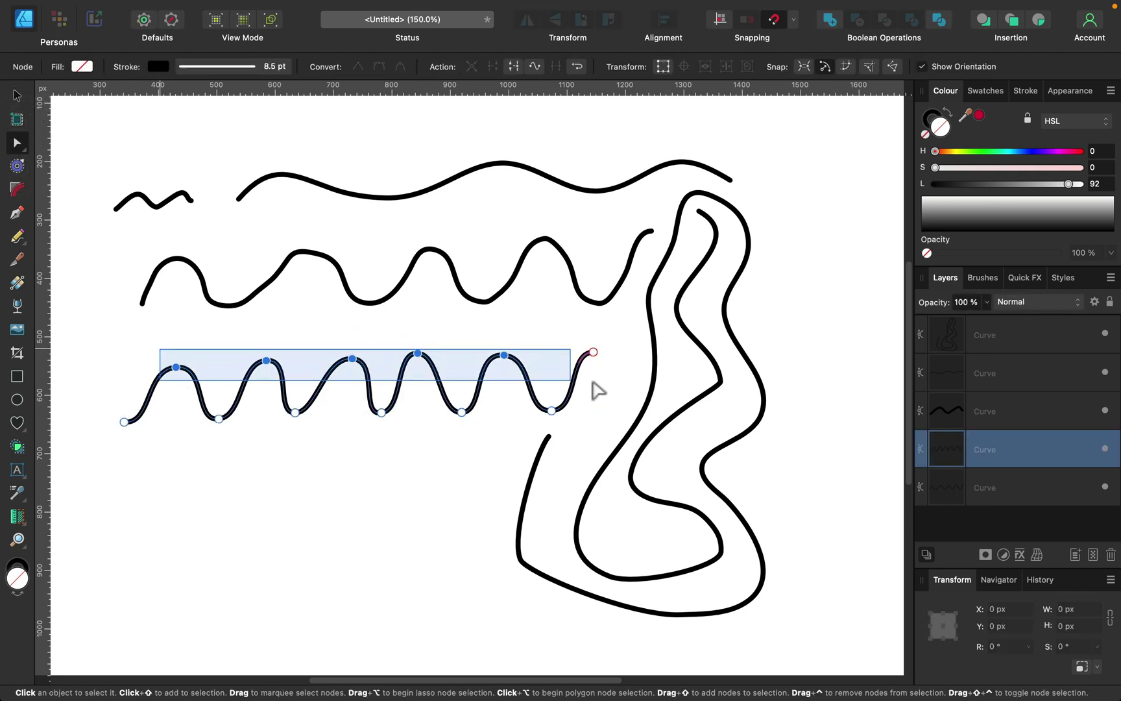
{"action": "left_click", "coordinate": [671, 29]}
{"action": "left_click", "coordinate": [694, 164]}
{"action": "left_click", "coordinate": [732, 78]}
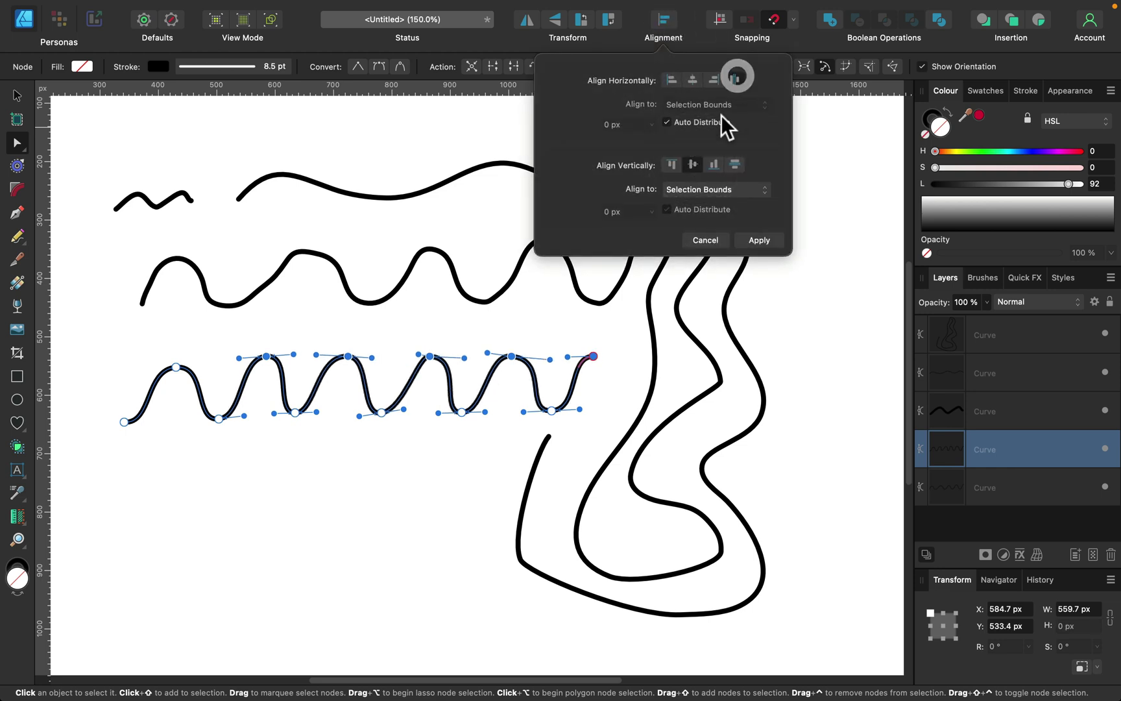
Reselect the wave's nodes and distribute them evenly horizontally.
{"action": "mouse_move", "coordinate": [610, 393]}
{"action": "left_mouse_down"}
{"action": "mouse_move", "coordinate": [252, 431]}
{"action": "mouse_move", "coordinate": [150, 421]}
{"action": "mouse_move", "coordinate": [649, 410]}
{"action": "mouse_move", "coordinate": [640, 426]}
{"action": "left_mouse_up"}
{"action": "left_click", "coordinate": [202, 409]}
{"action": "left_click", "coordinate": [667, 24]}
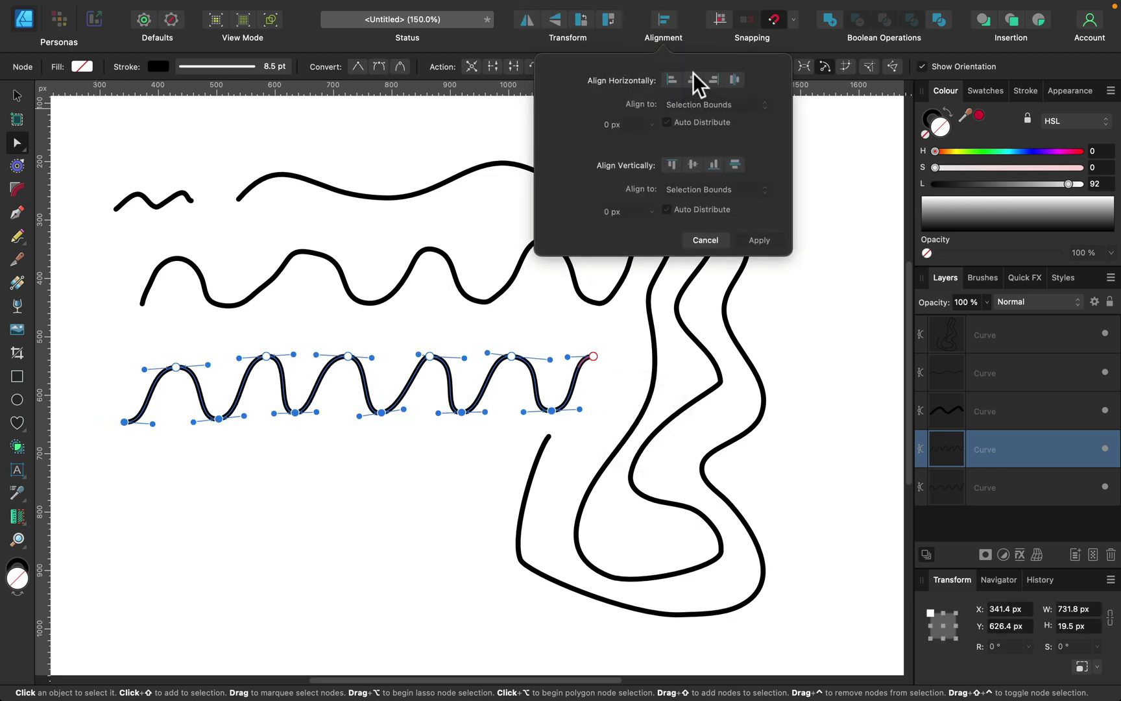
{"action": "left_click", "coordinate": [736, 79]}
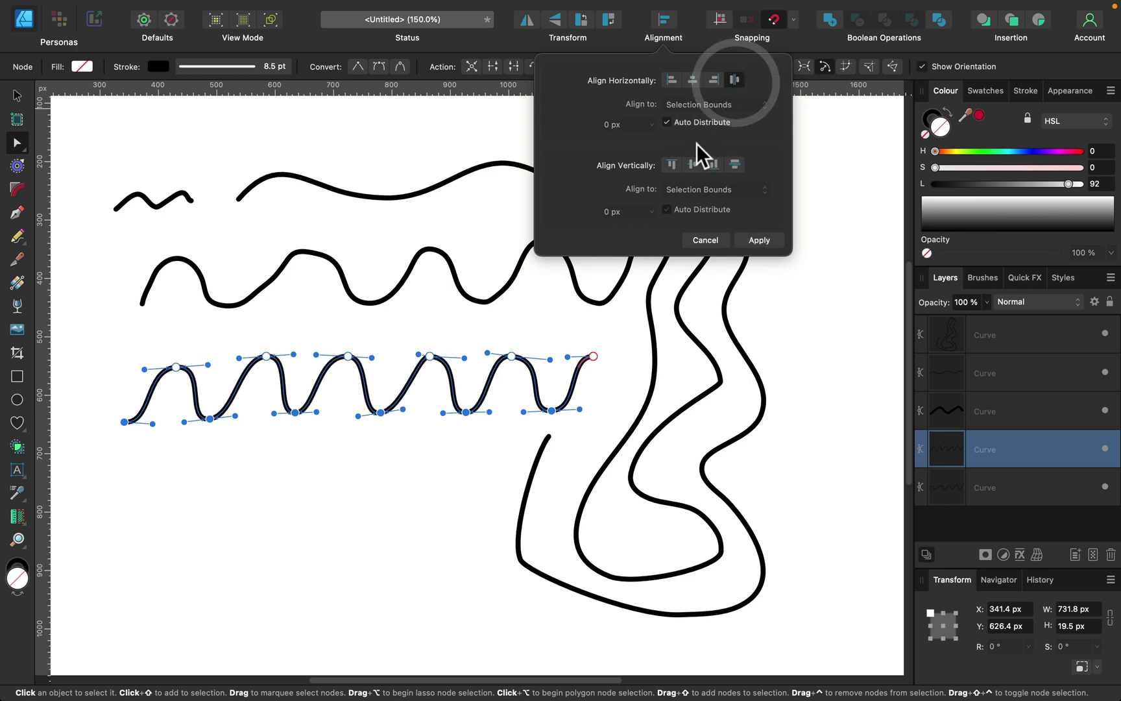
{"action": "left_click", "coordinate": [693, 164]}
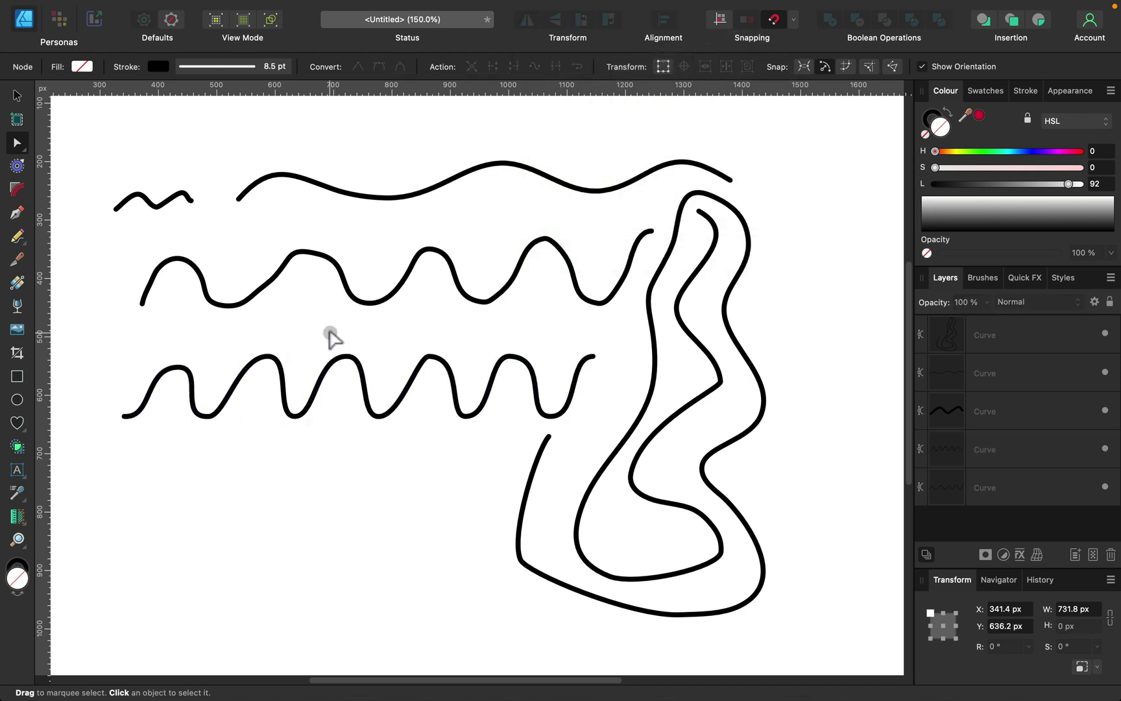
Draw a circle below the lower wave with the Ellipse Tool.
{"action": "left_click", "coordinate": [328, 333]}
{"action": "left_click", "coordinate": [17, 400]}
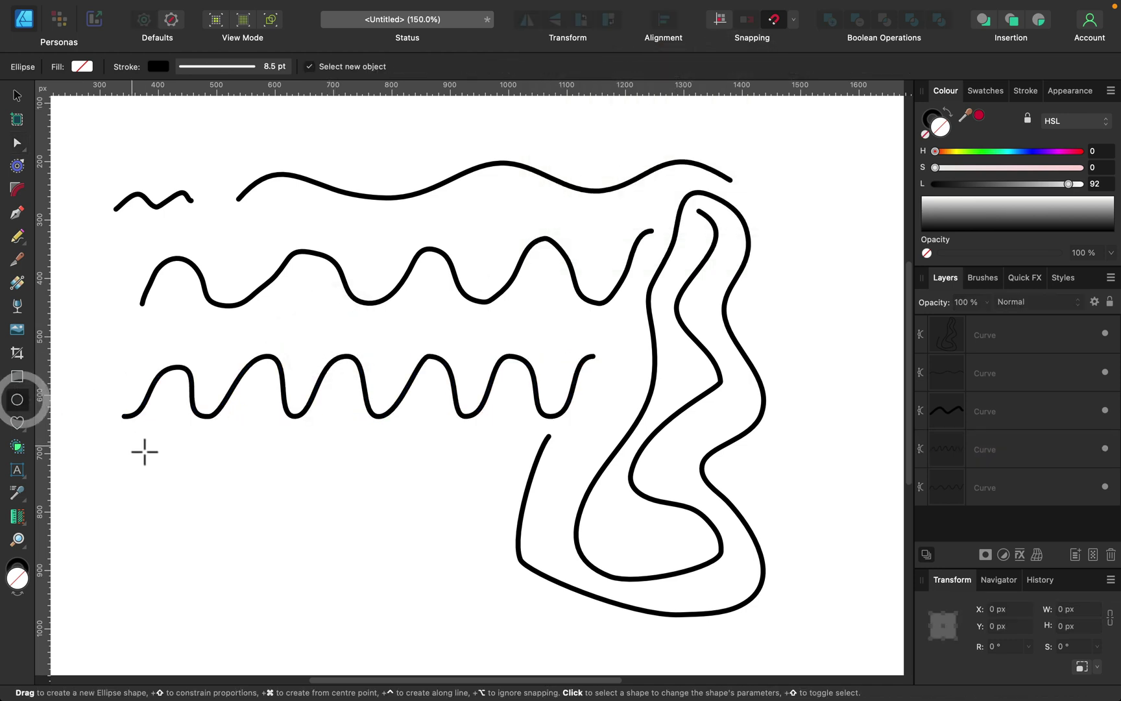
{"action": "mouse_move", "coordinate": [171, 454]}
{"action": "left_mouse_down"}
{"action": "mouse_move", "coordinate": [356, 575]}
{"action": "mouse_move", "coordinate": [358, 613]}
{"action": "left_mouse_up"}
{"action": "scroll", "coordinate": [274, 389], "scroll_direction": "down", "scroll_amount": 5}
{"action": "scroll", "coordinate": [282, 358], "scroll_direction": "up", "scroll_amount": 1}
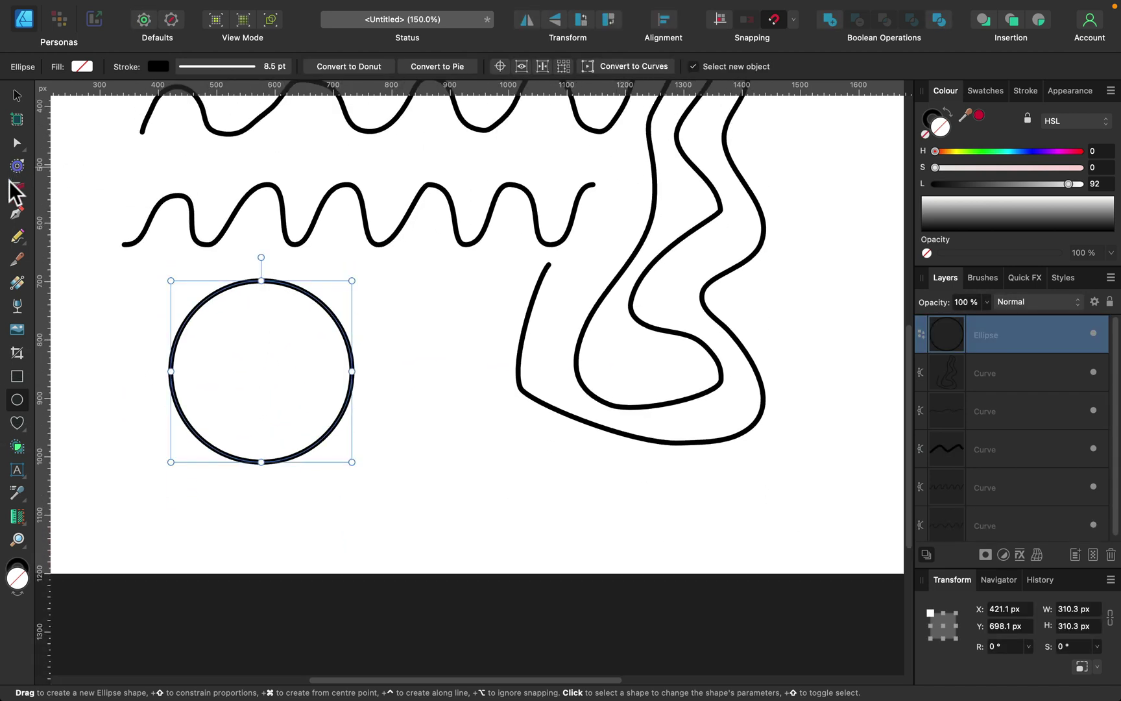
Cut the circle with the Knife Tool at its top and bottom points.
{"action": "left_click", "coordinate": [18, 260]}
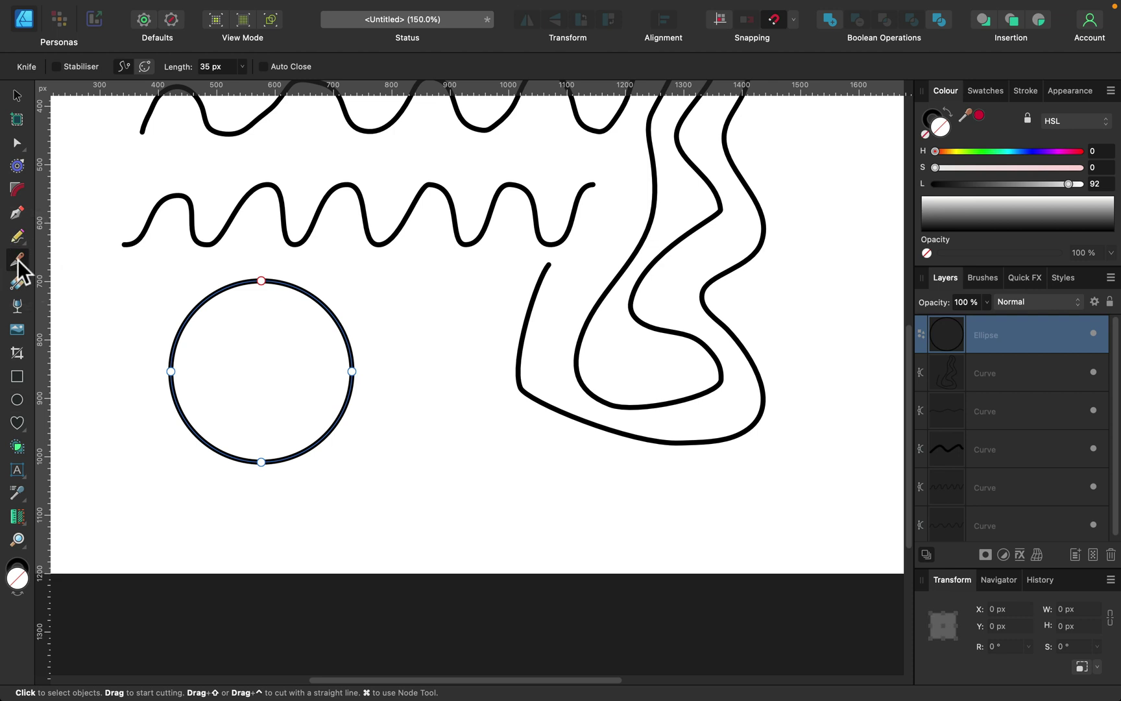
{"action": "left_click", "coordinate": [261, 282]}
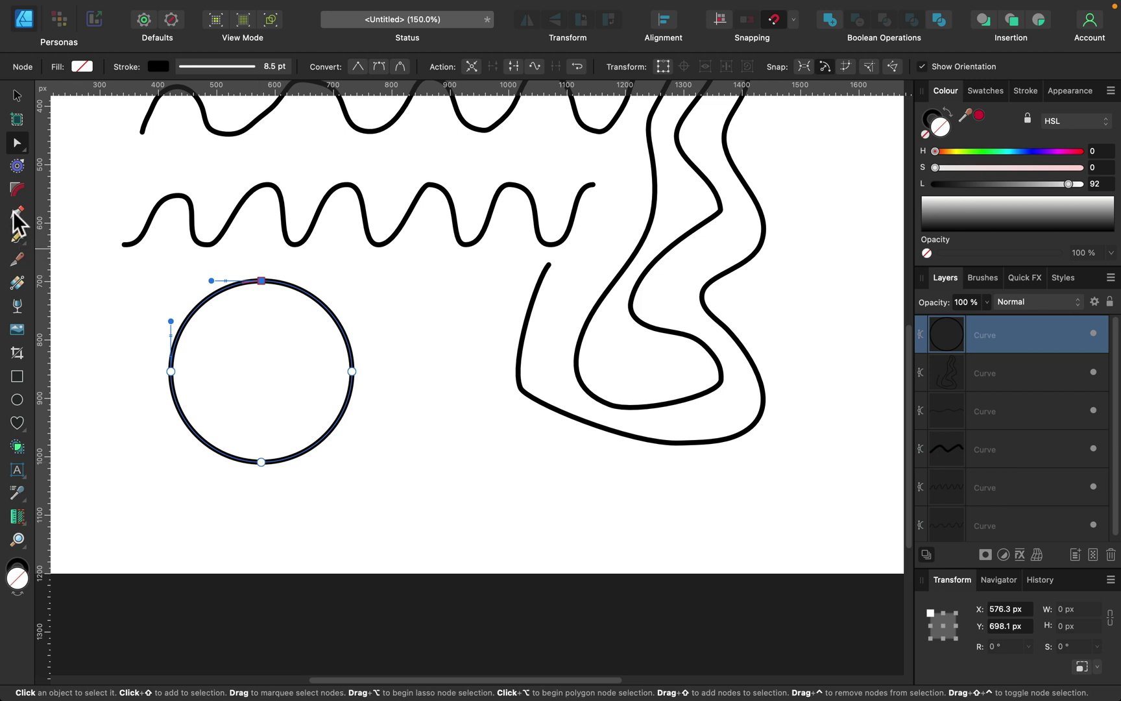
{"action": "left_click", "coordinate": [17, 259]}
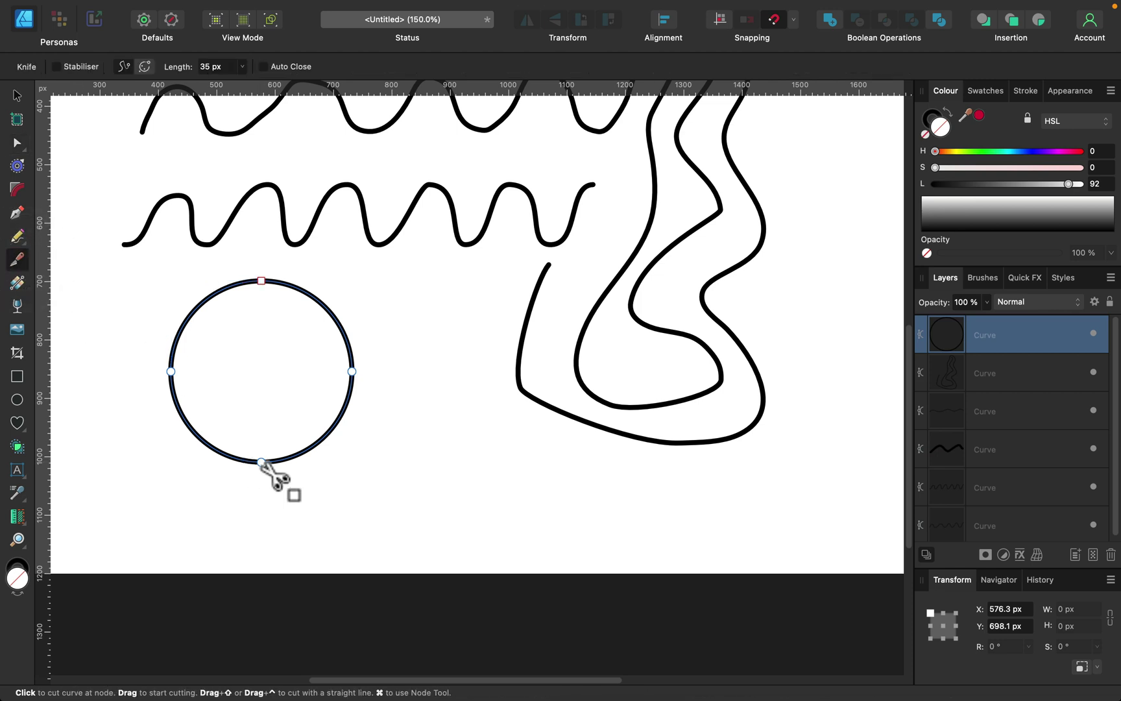
{"action": "left_click", "coordinate": [262, 459]}
{"action": "left_click", "coordinate": [17, 143]}
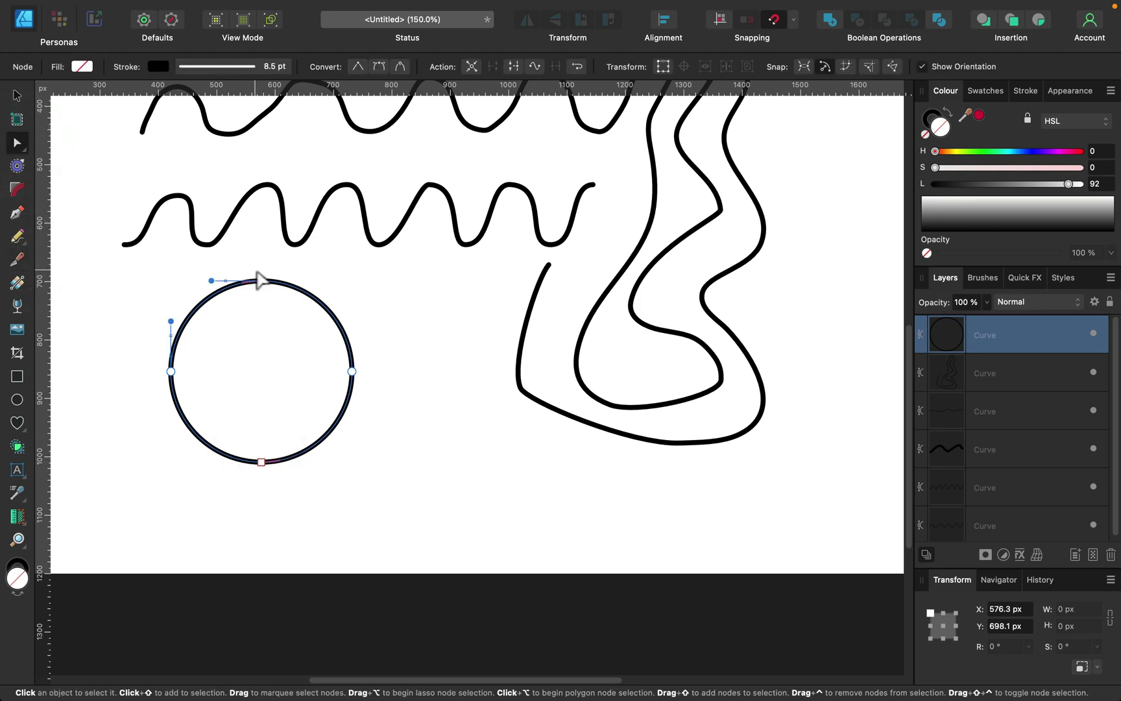
Try dragging the circle's bottom and right nodes outward, then undo the change.
{"action": "left_click", "coordinate": [264, 462]}
{"action": "left_click", "coordinate": [352, 372], "text": "shift"}
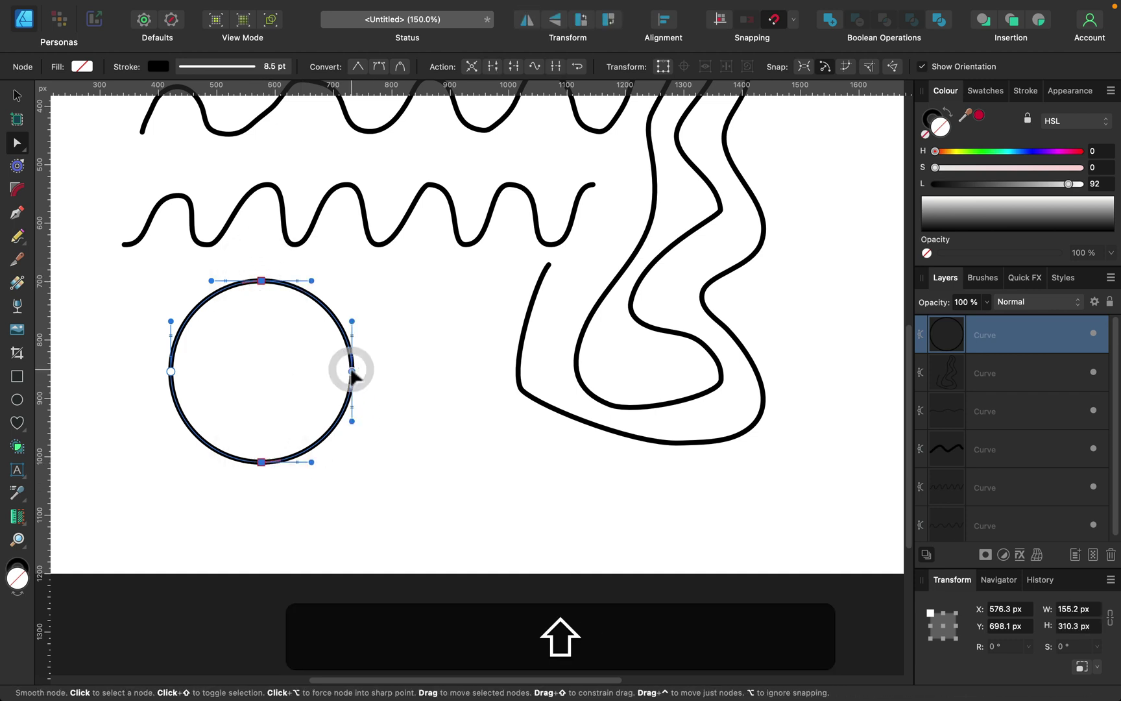
{"action": "mouse_move", "coordinate": [354, 375]}
{"action": "left_mouse_down"}
{"action": "mouse_move", "coordinate": [379, 377]}
{"action": "mouse_move", "coordinate": [365, 349]}
{"action": "left_mouse_up"}
{"action": "key", "text": "super+z"}
{"action": "key", "text": "super+z"}
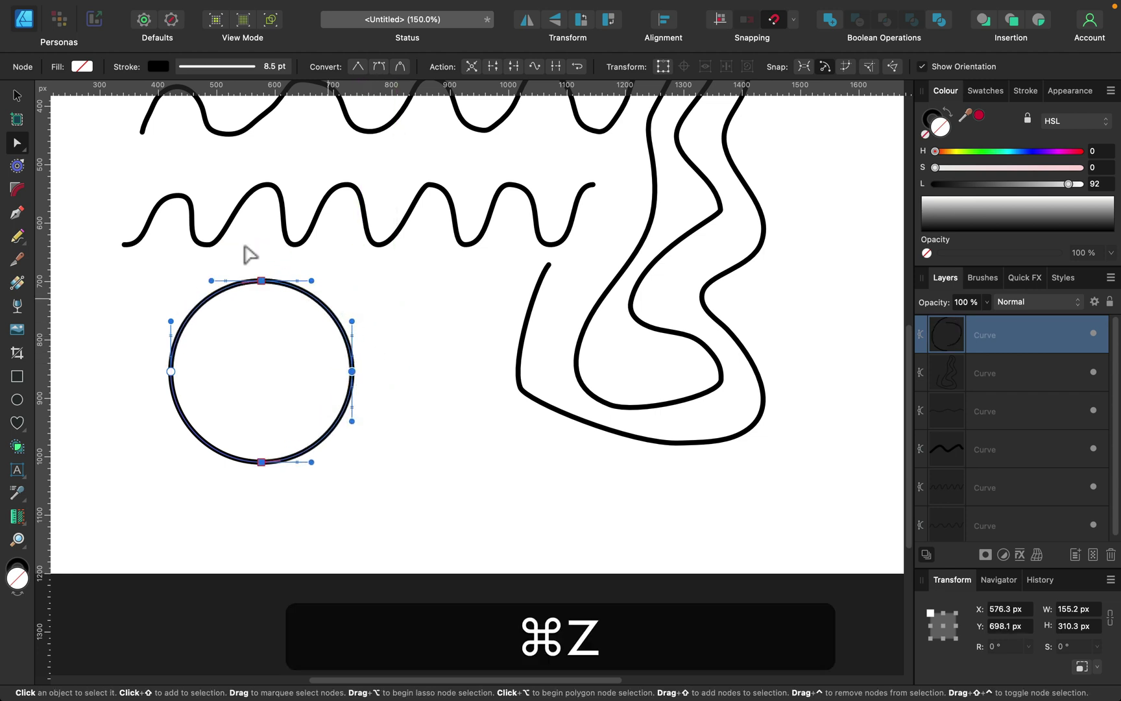
Draw a twisting, looping pencil chain between the circle and the right-hand squiggle.
{"action": "left_click", "coordinate": [344, 279]}
{"action": "scroll", "coordinate": [525, 311], "scroll_direction": "up", "scroll_amount": 5}
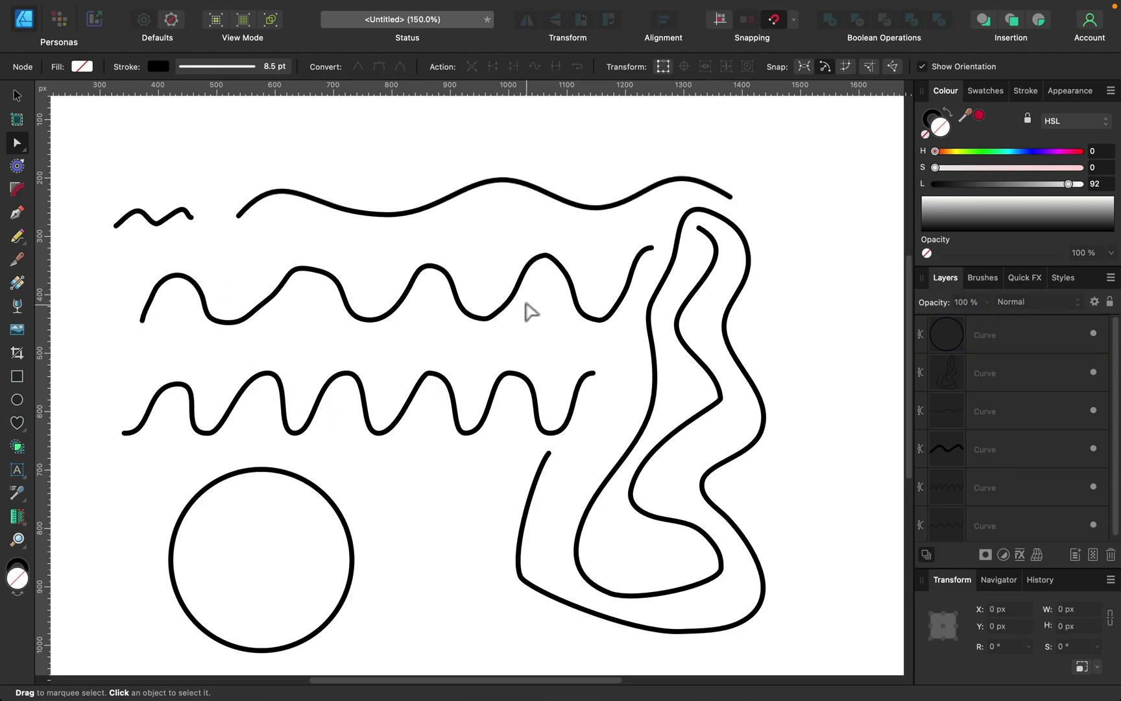
{"action": "scroll", "coordinate": [520, 313], "scroll_direction": "down", "scroll_amount": 2}
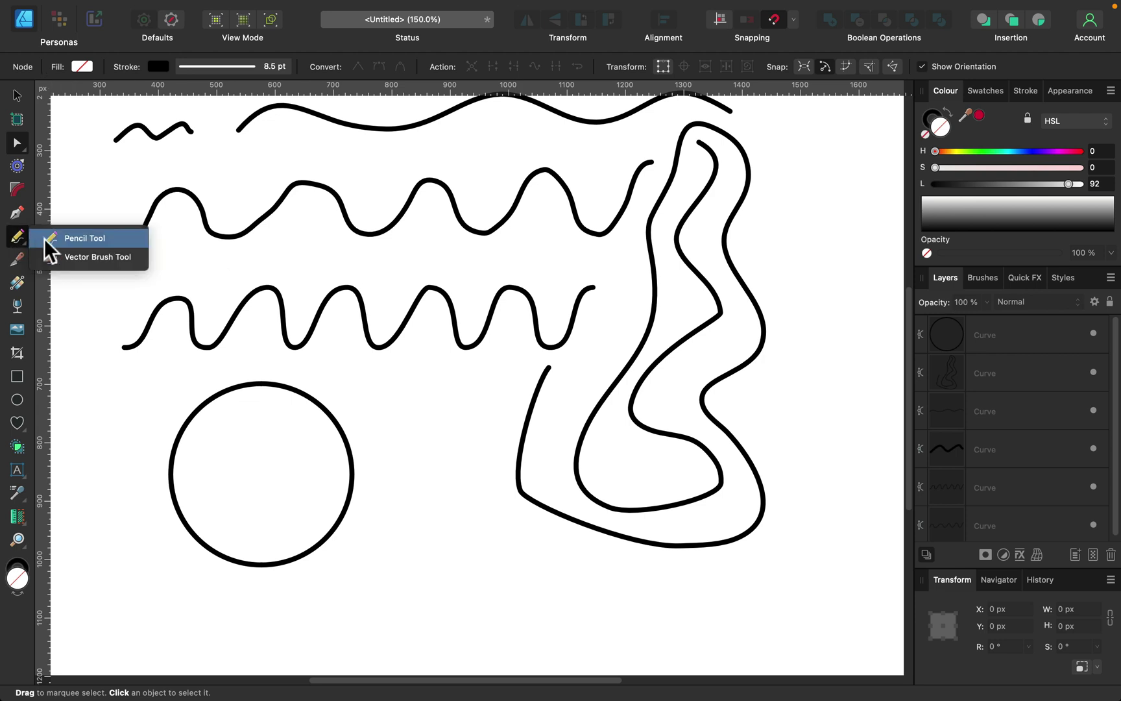
{"action": "left_click_drag", "start_coordinate": [16, 247], "coordinate": [51, 240]}
{"action": "mouse_move", "coordinate": [356, 387]}
{"action": "left_mouse_down"}
{"action": "mouse_move", "coordinate": [461, 502]}
{"action": "mouse_move", "coordinate": [484, 547]}
{"action": "mouse_move", "coordinate": [590, 579]}
{"action": "mouse_move", "coordinate": [513, 603]}
{"action": "mouse_move", "coordinate": [508, 501]}
{"action": "mouse_move", "coordinate": [426, 465]}
{"action": "mouse_move", "coordinate": [429, 410]}
{"action": "mouse_move", "coordinate": [386, 350]}
{"action": "mouse_move", "coordinate": [339, 364]}
{"action": "left_mouse_up"}
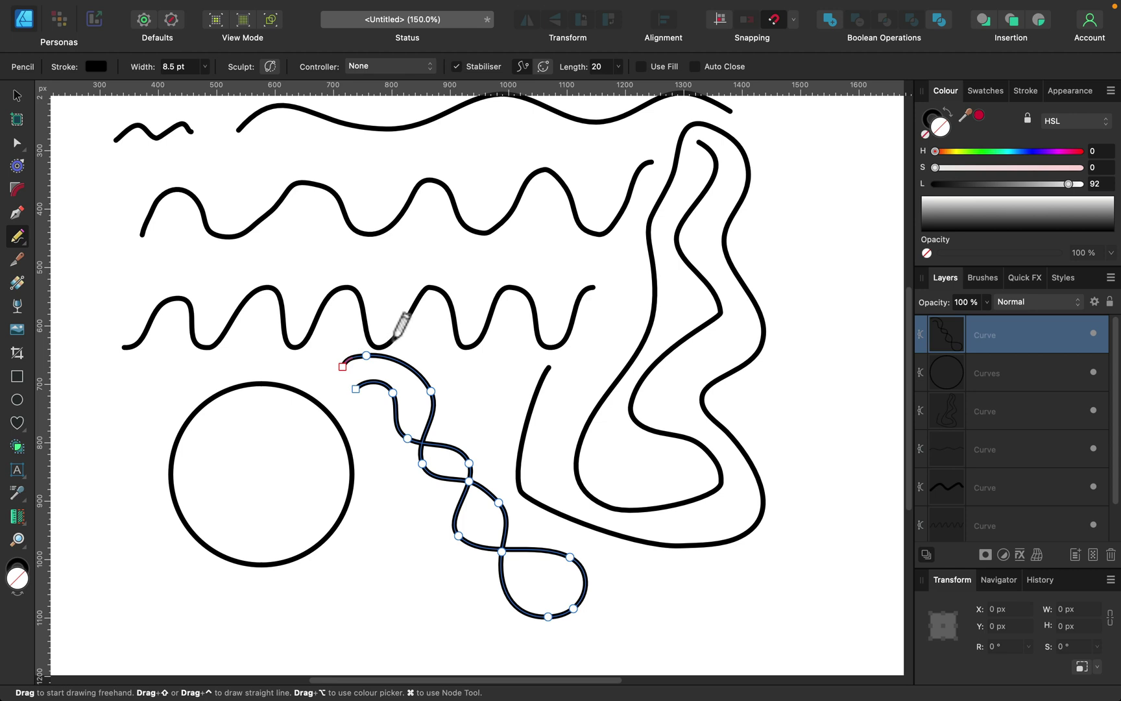